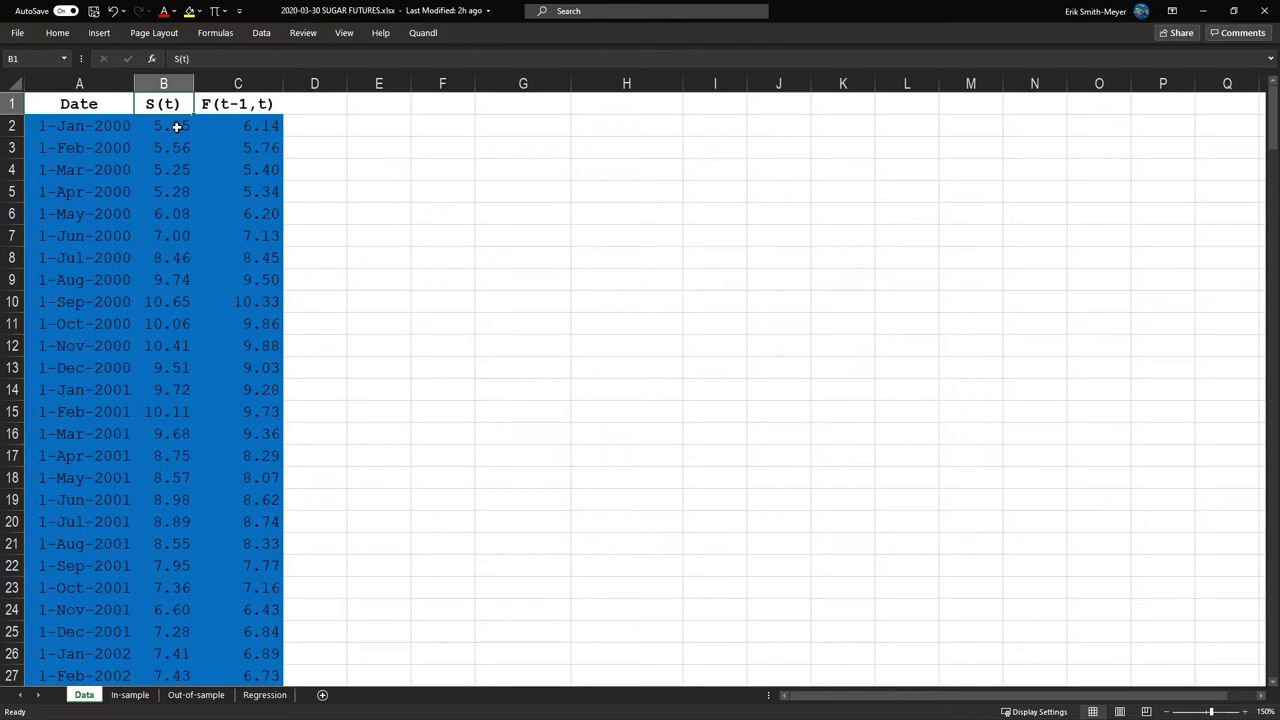
Inspect the Data sheet's S(t) and F(t-1,t) series from 1-Jan-2000, selecting S(t) to its last row
click(237, 105)
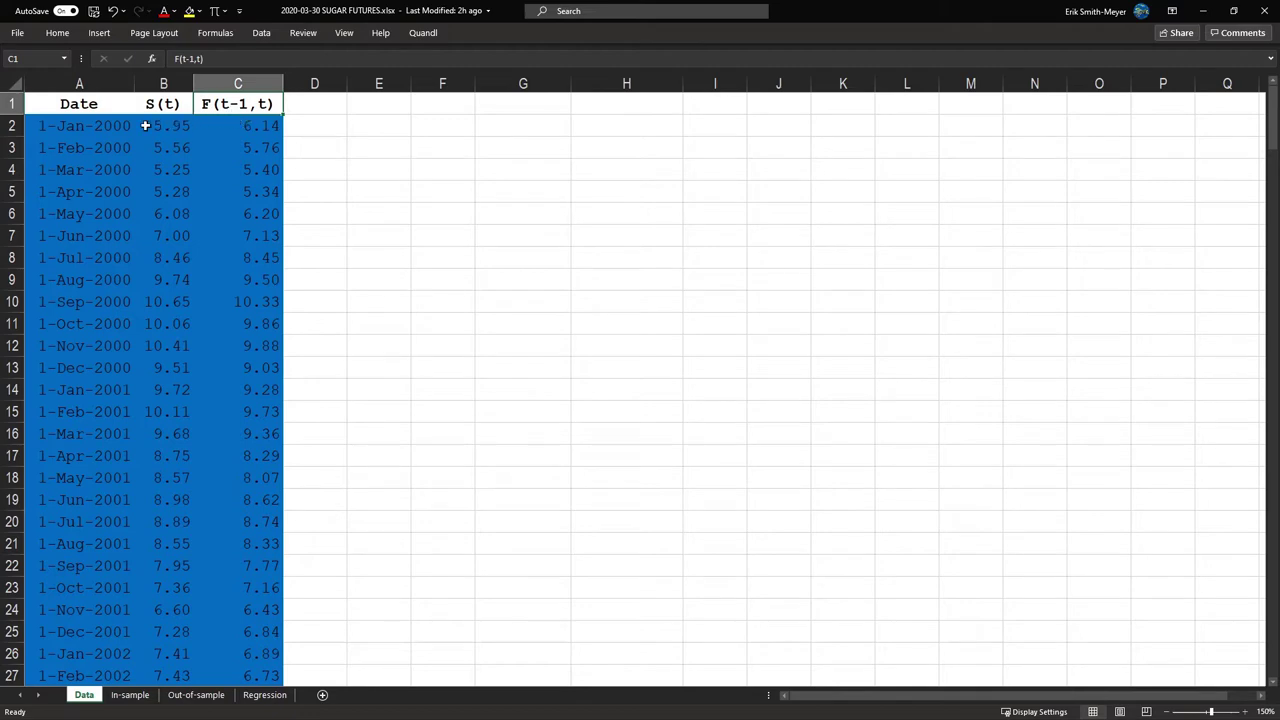
click(95, 126)
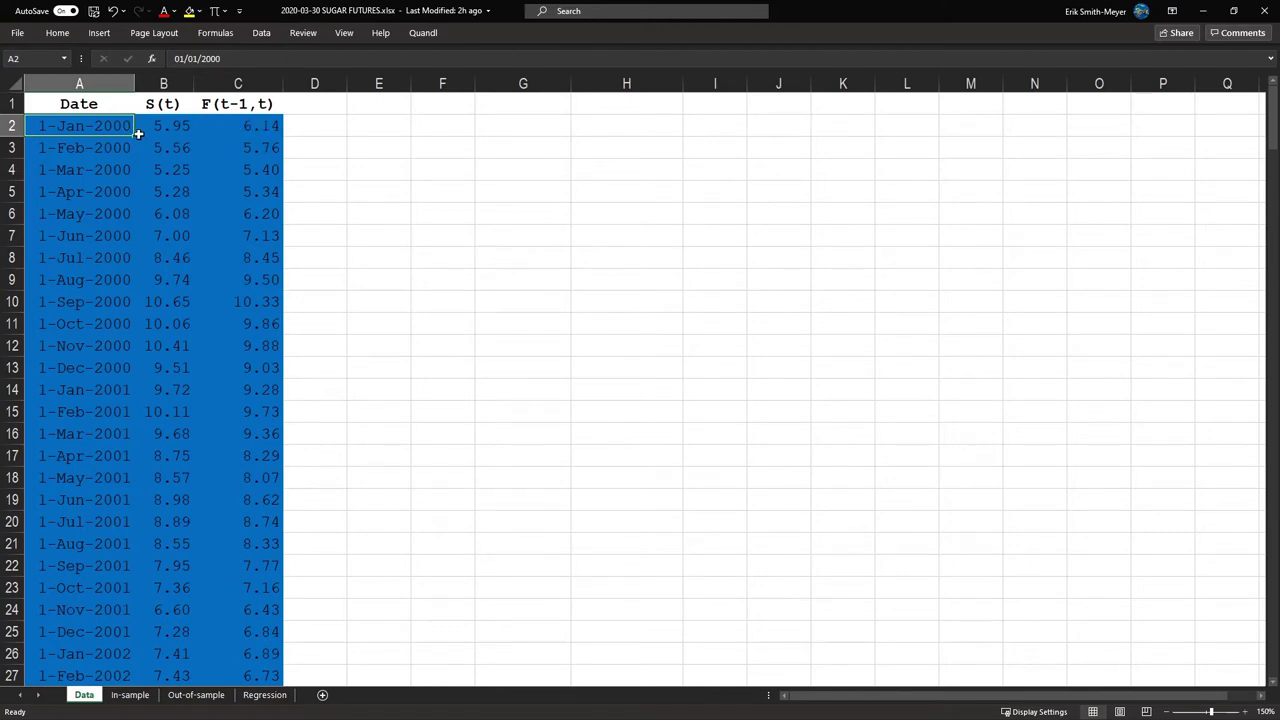
click(233, 127)
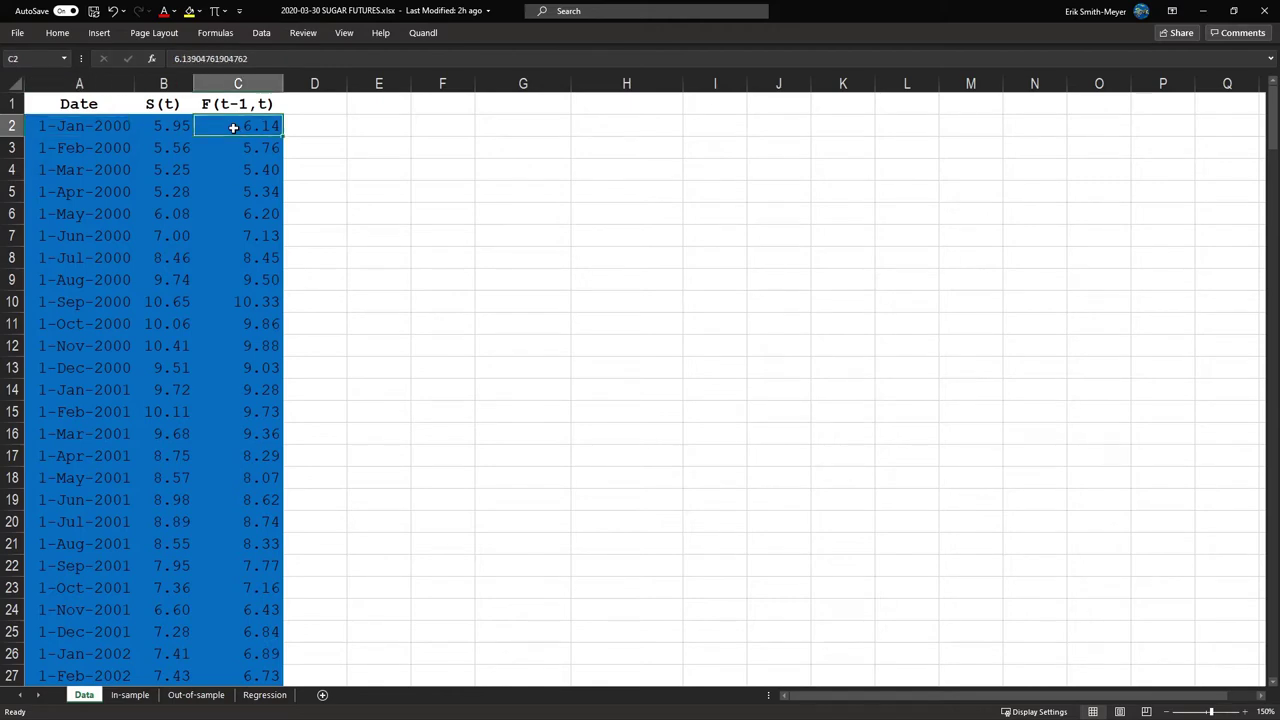
key(shift+Tab)
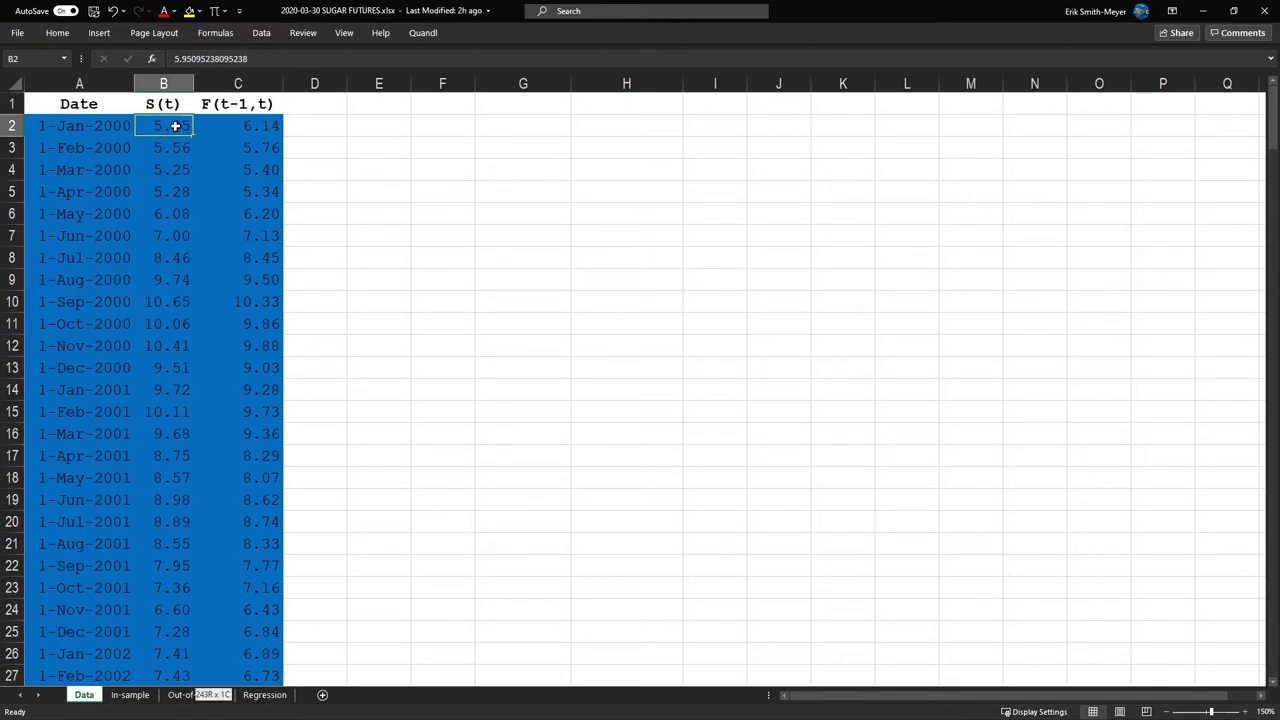
key(ctrl+shift+Down)
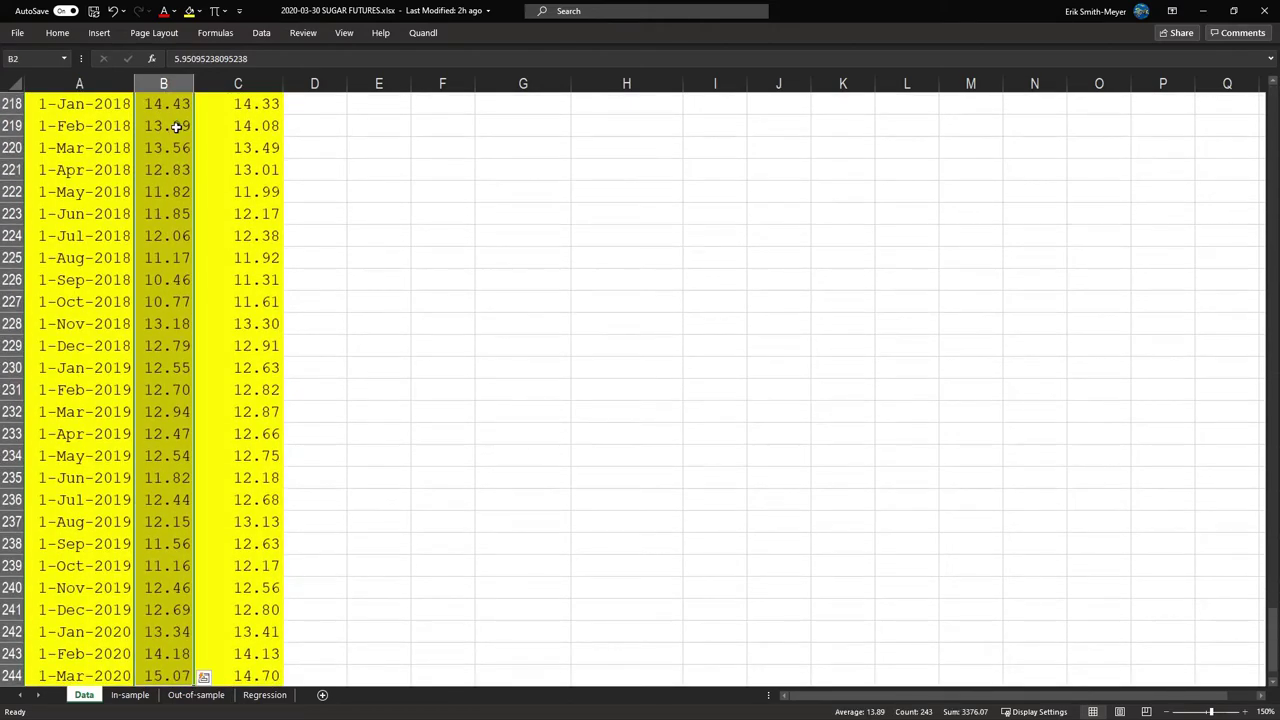
click(180, 192)
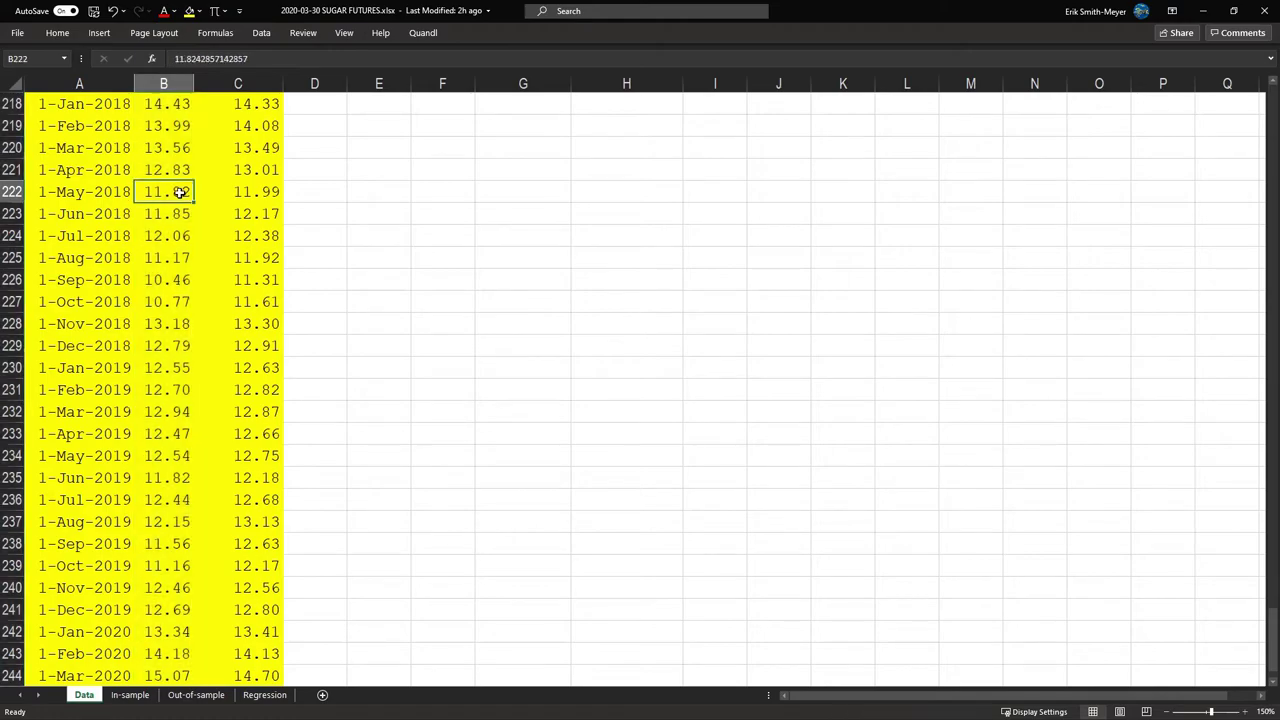
Select the blue in-sample and yellow out-of-sample row blocks, then go to the In-sample sheet
scroll(180, 192, down, 8)
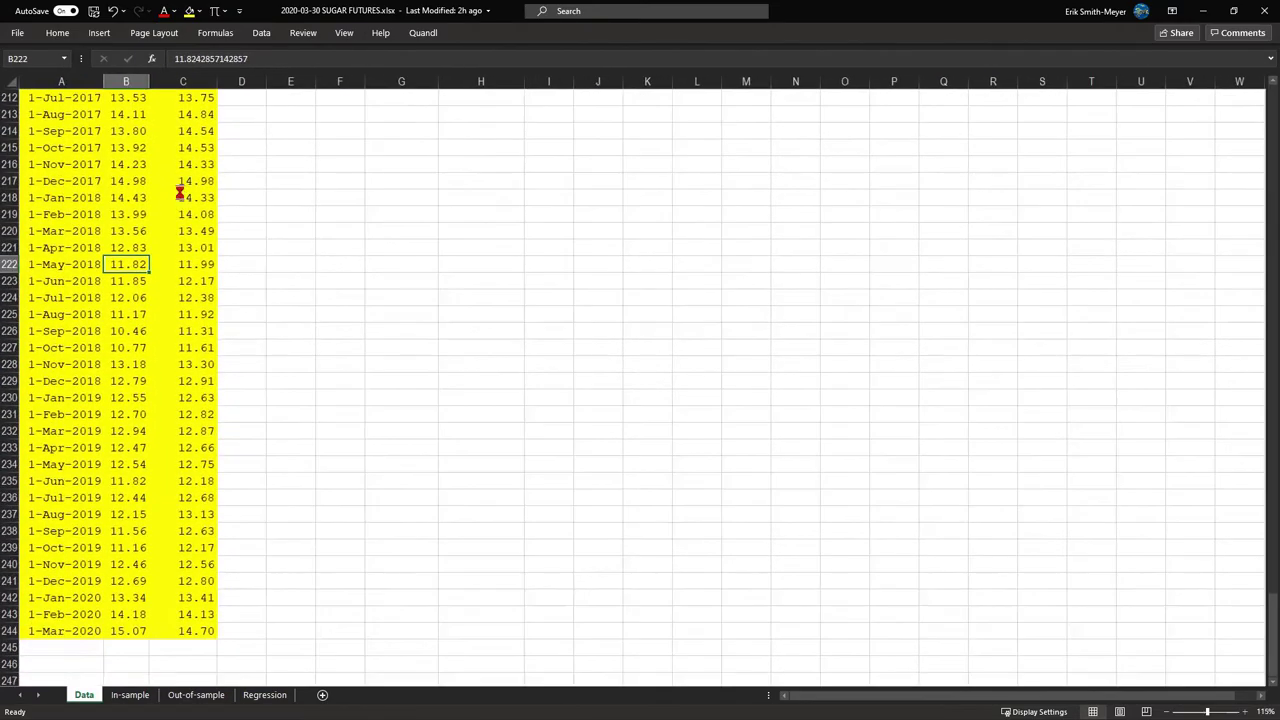
scroll(180, 192, down, 5)
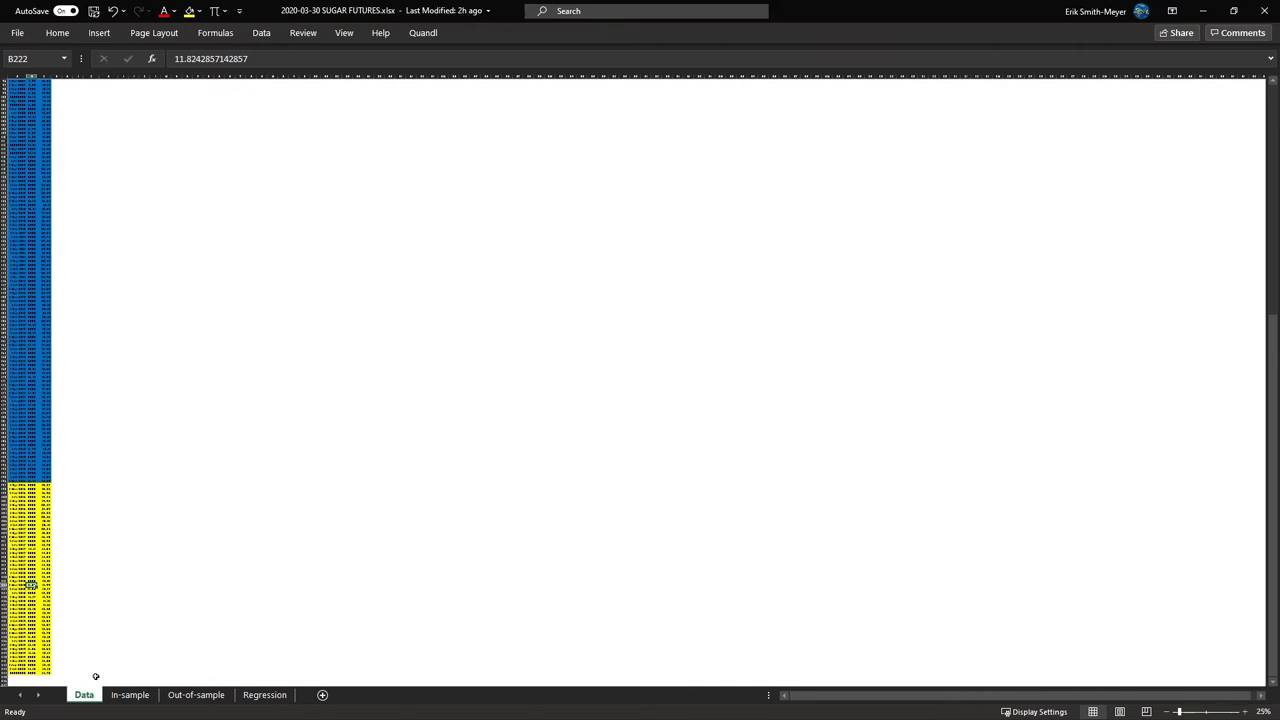
drag(41, 81, 18, 484)
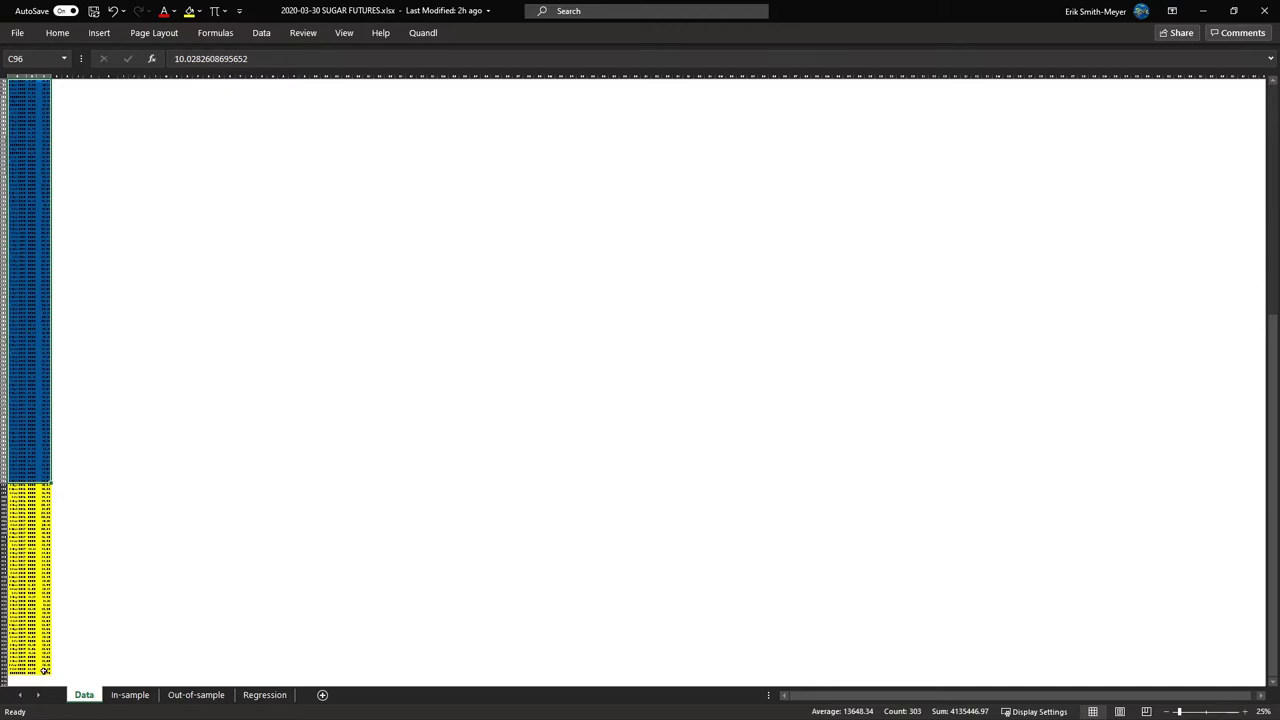
drag(44, 670, 5, 481)
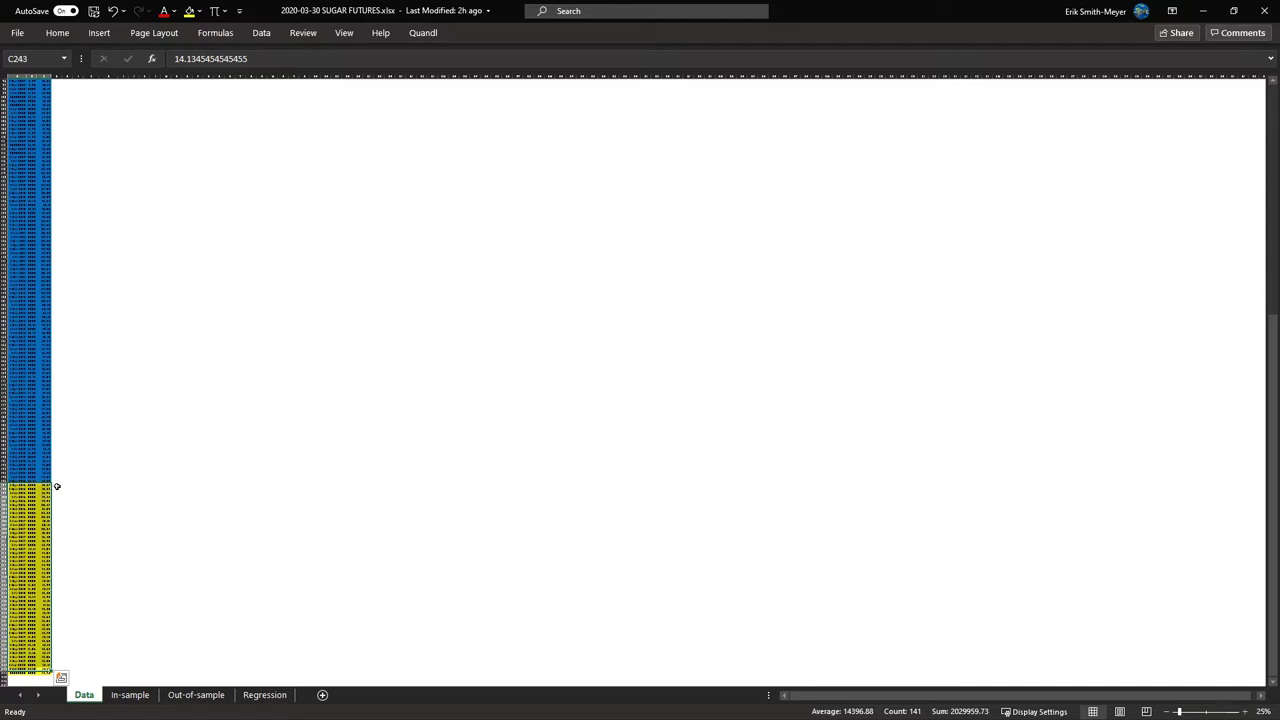
drag(56, 486, 58, 486)
click(42, 488)
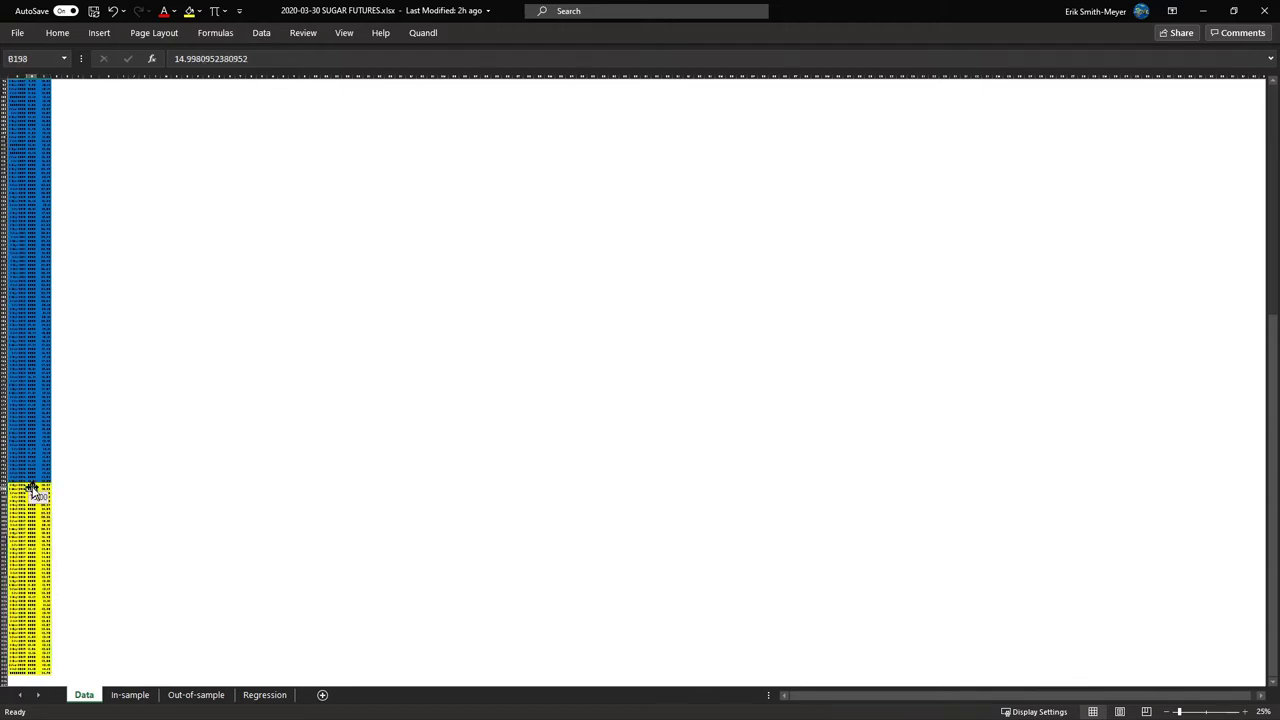
drag(24, 346, 60, 400)
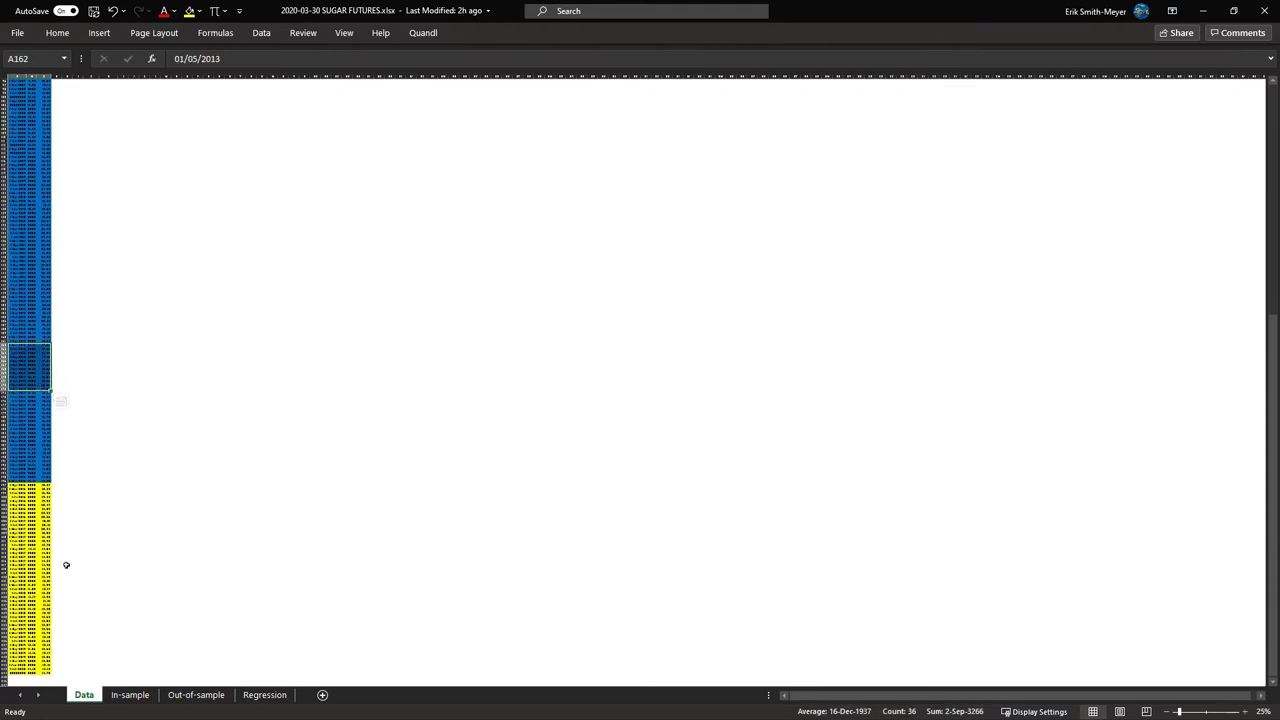
click(129, 695)
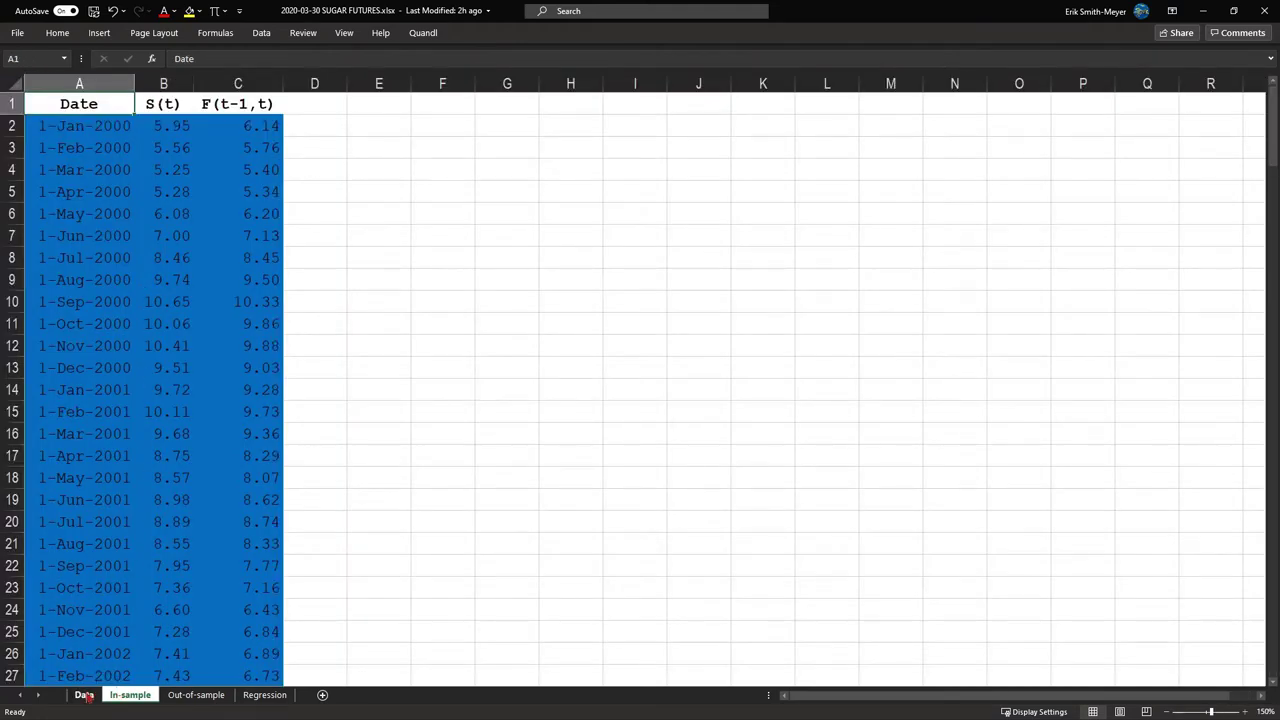
click(188, 697)
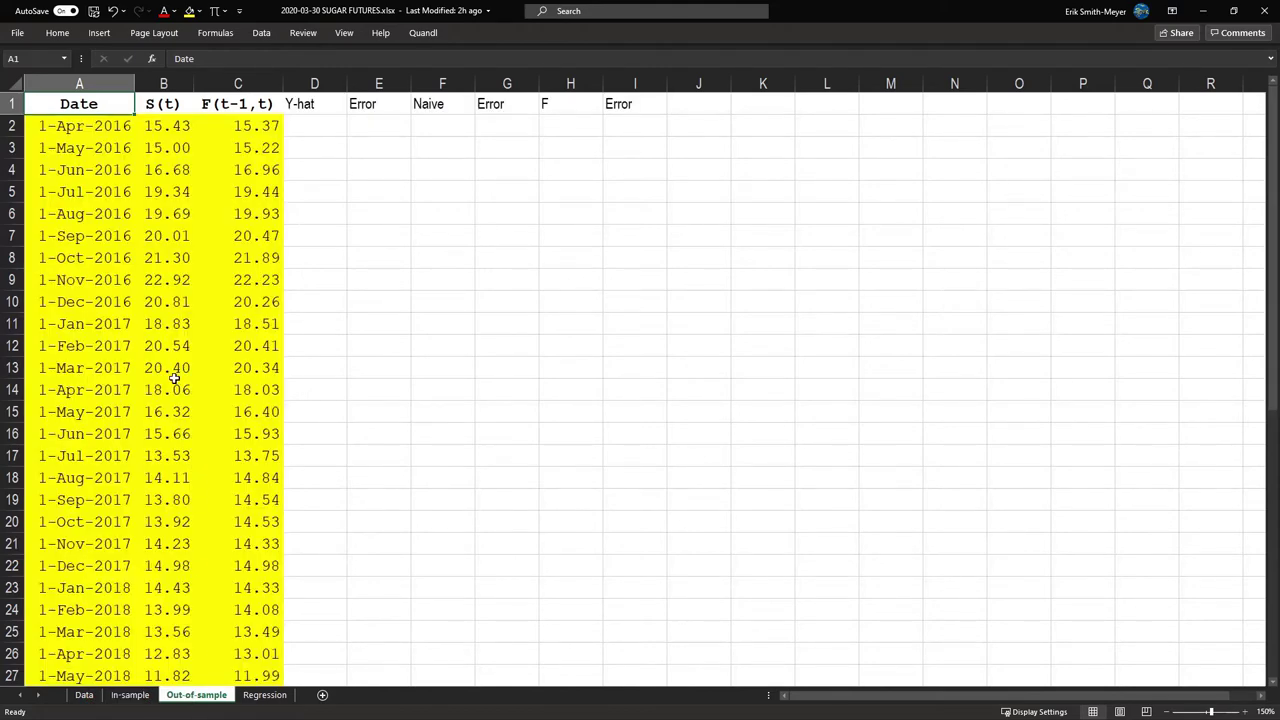
key(ctrl+Page_Up)
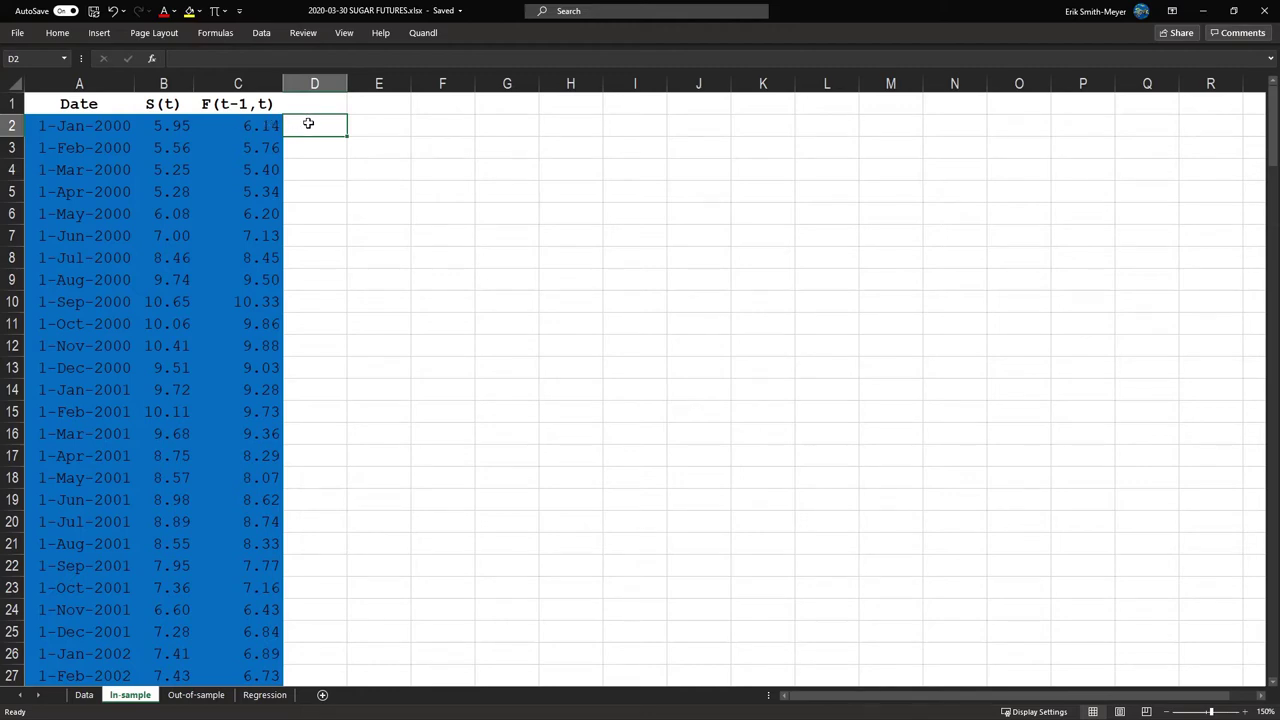
Launch the Data Analysis Regression tool and set its Y range to $B$1:$B$196
click(261, 32)
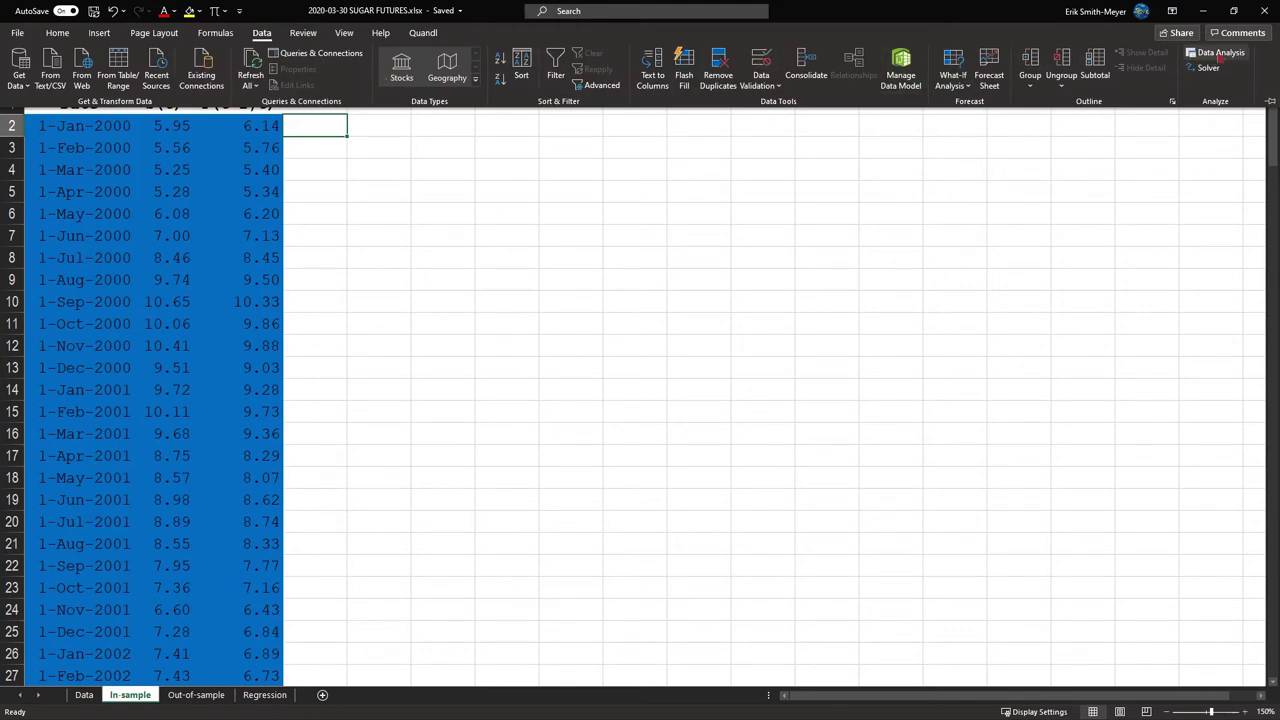
click(1218, 55)
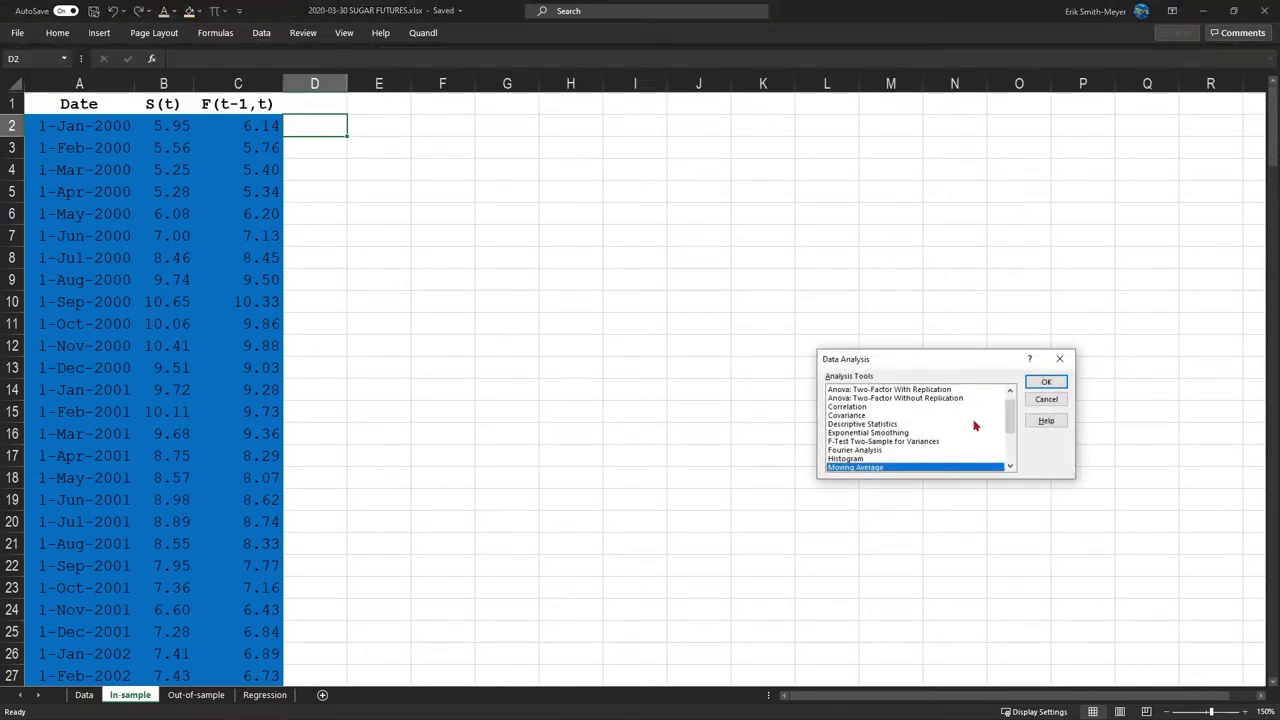
drag(1012, 404, 991, 462)
click(862, 426)
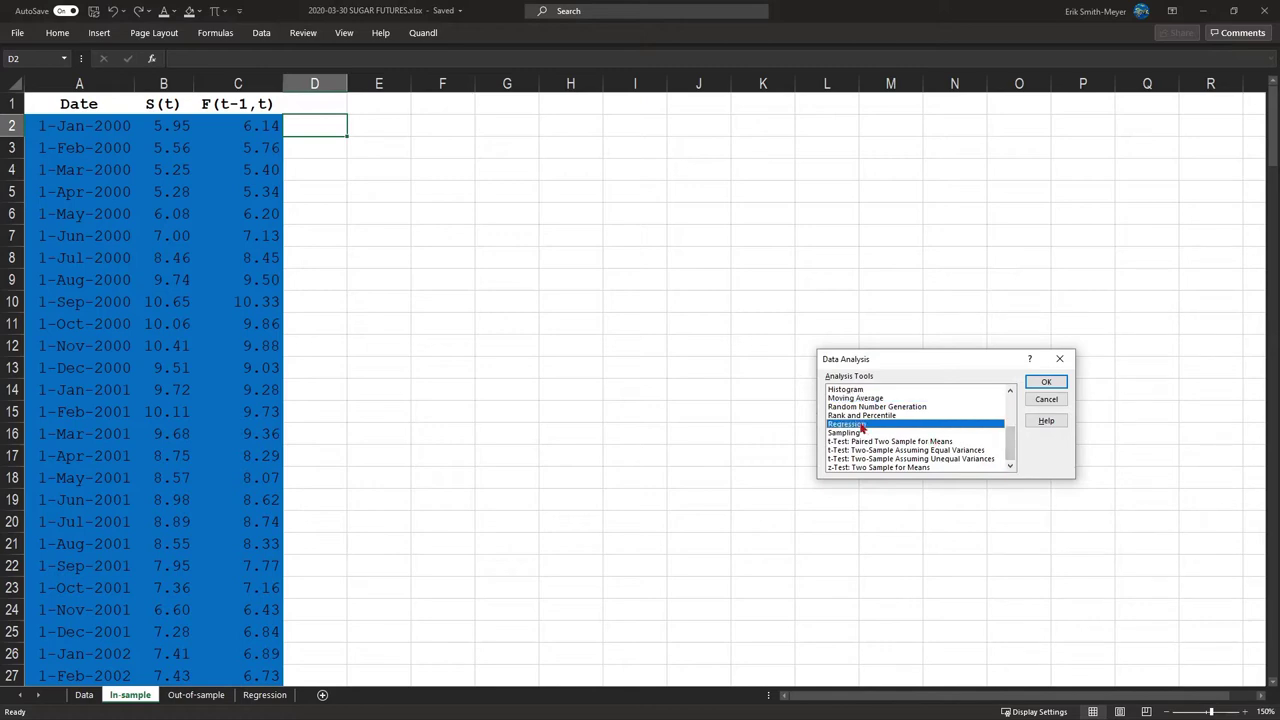
click(1046, 382)
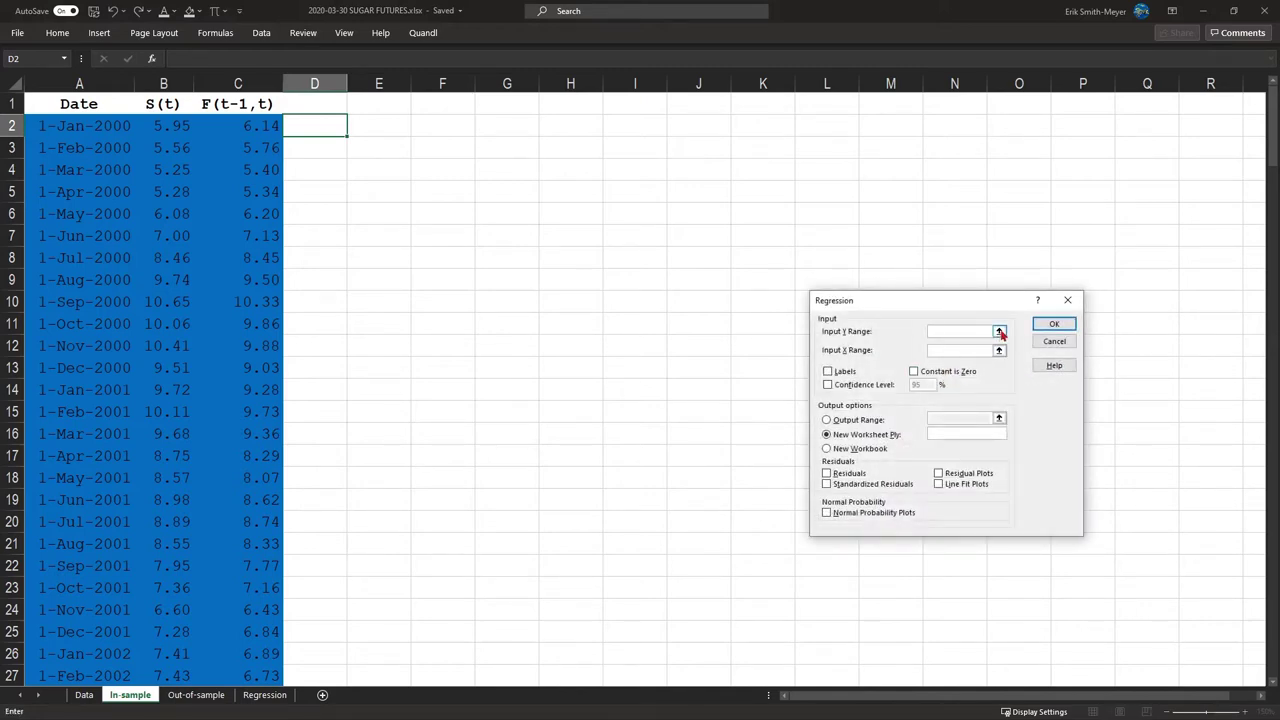
click(1000, 333)
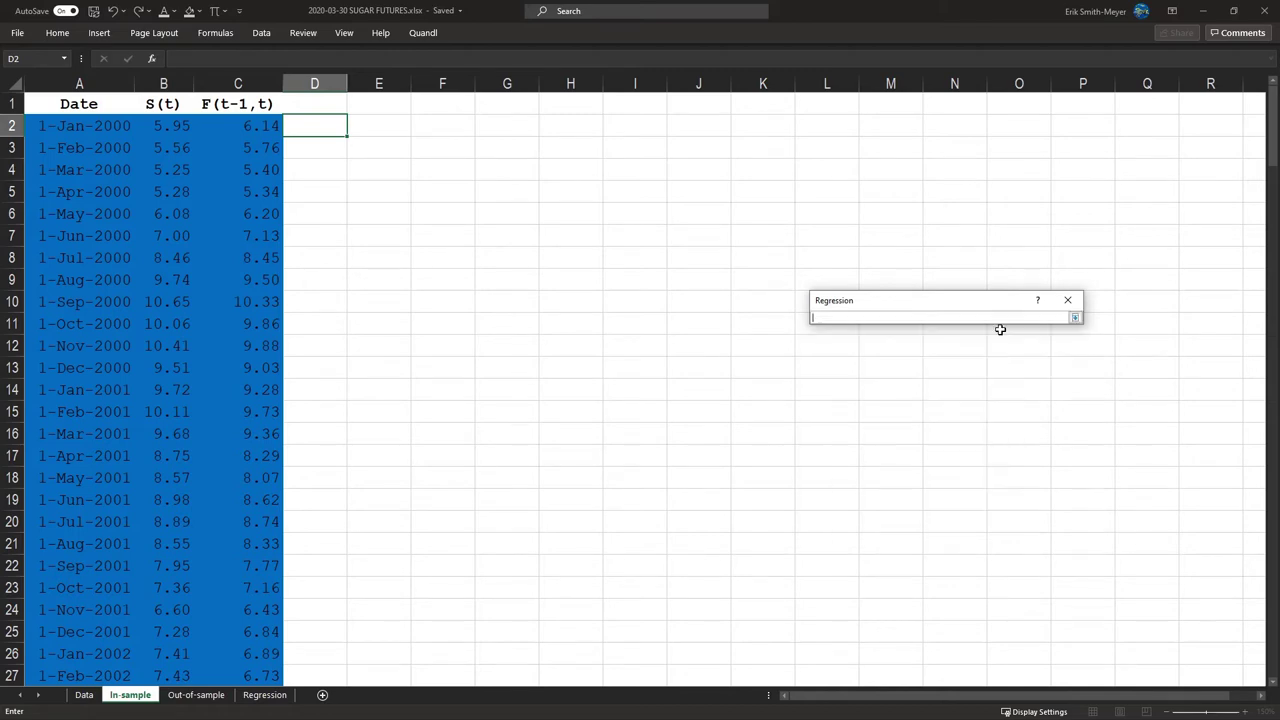
click(168, 106)
key(ctrl+shift+Down)
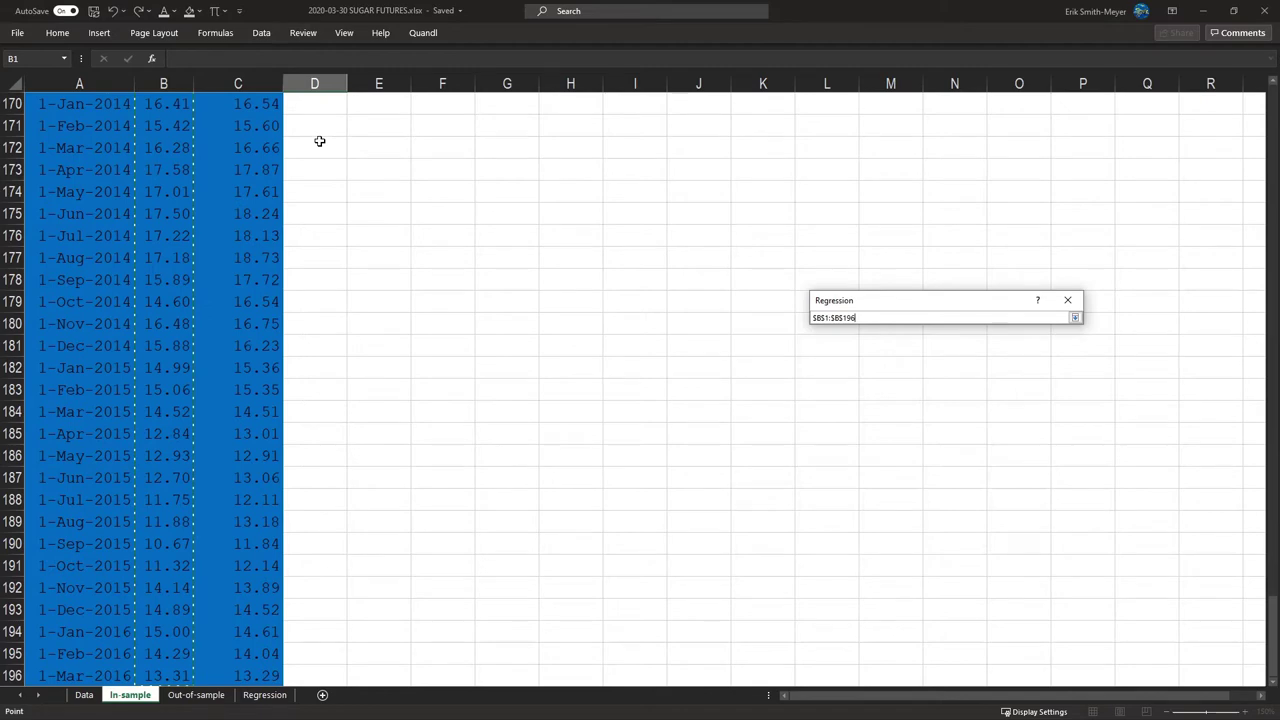
key(Return)
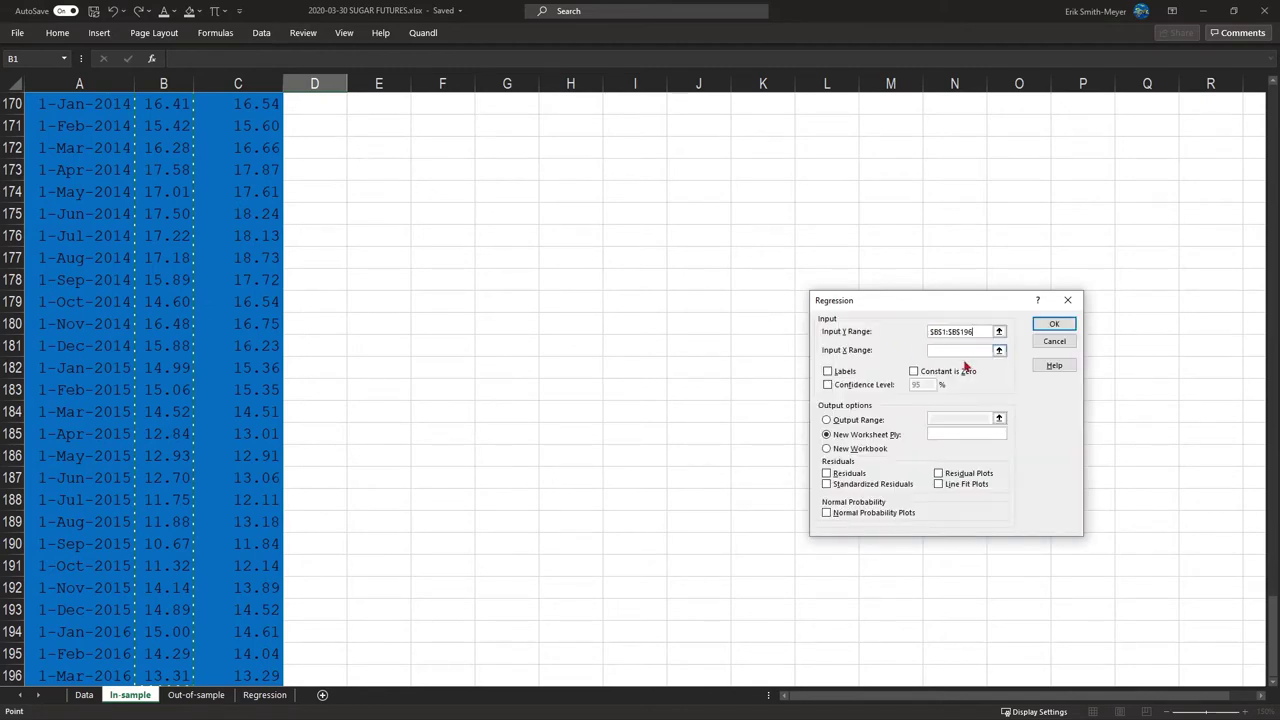
Set the X range to $C$1:$C$196, tick Labels, and run the regression
click(999, 351)
click(651, 331)
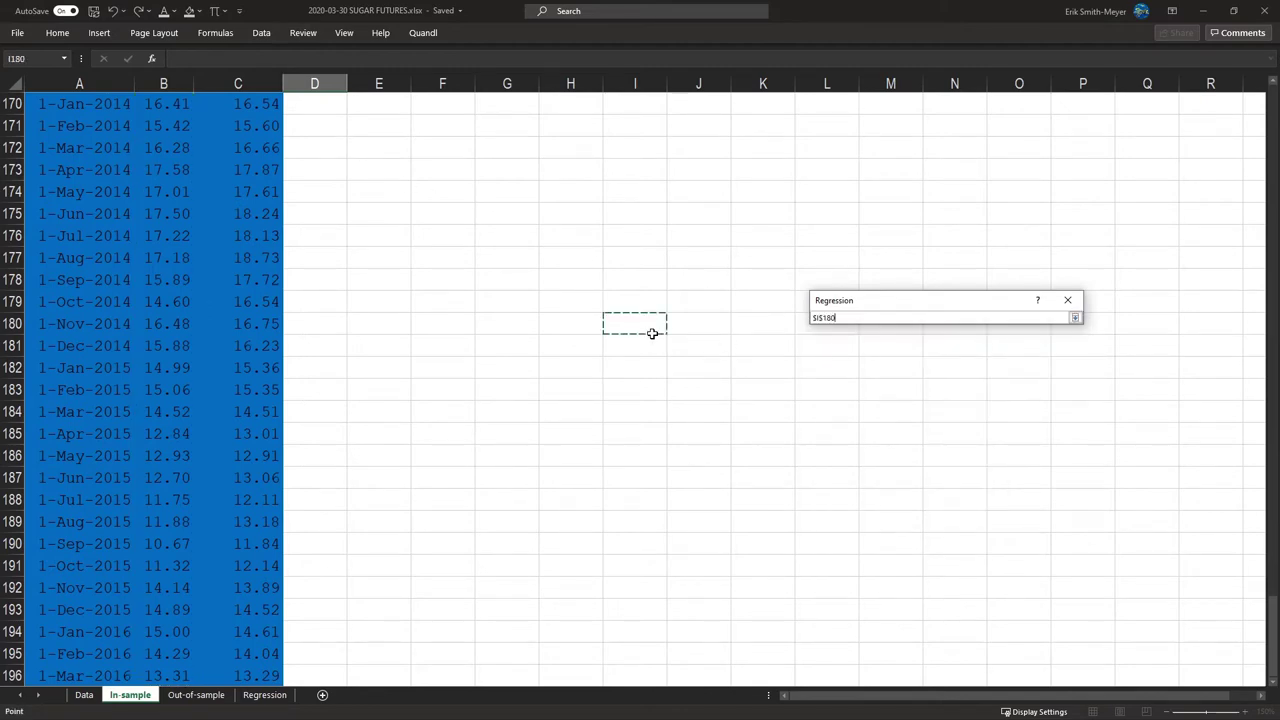
key(ctrl+Home)
click(237, 106)
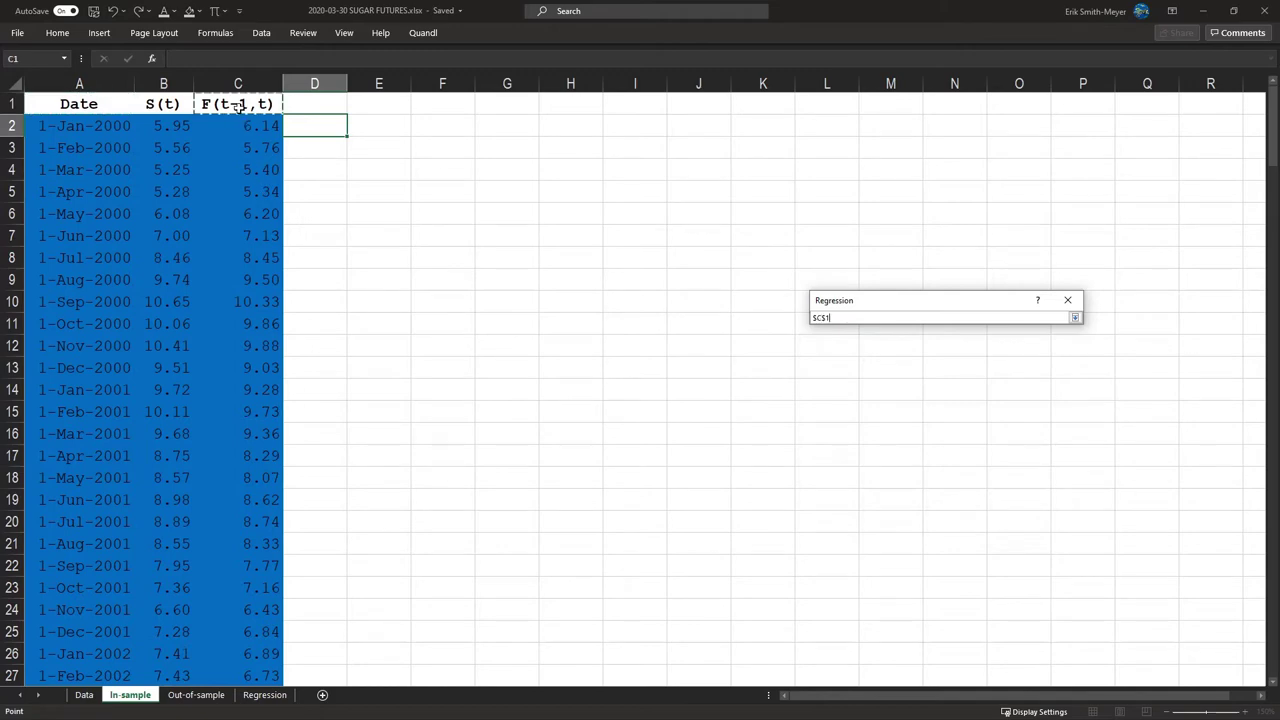
key(ctrl+shift+Down)
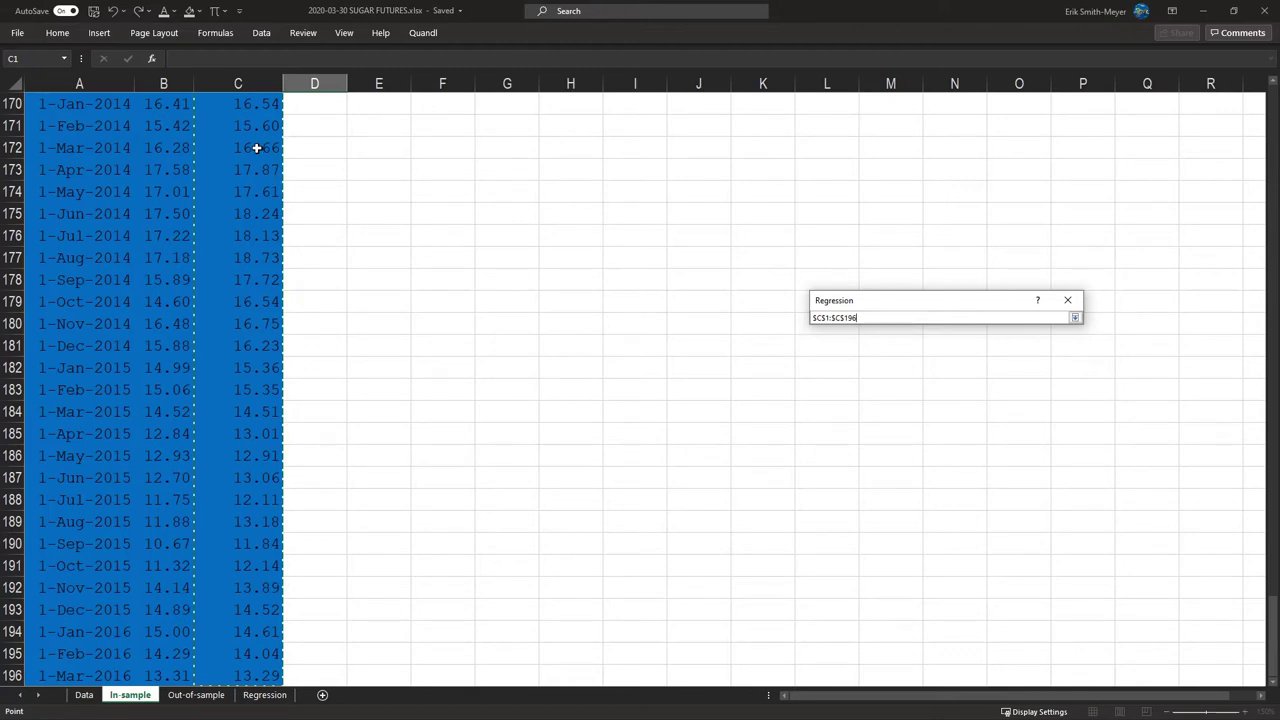
key(Return)
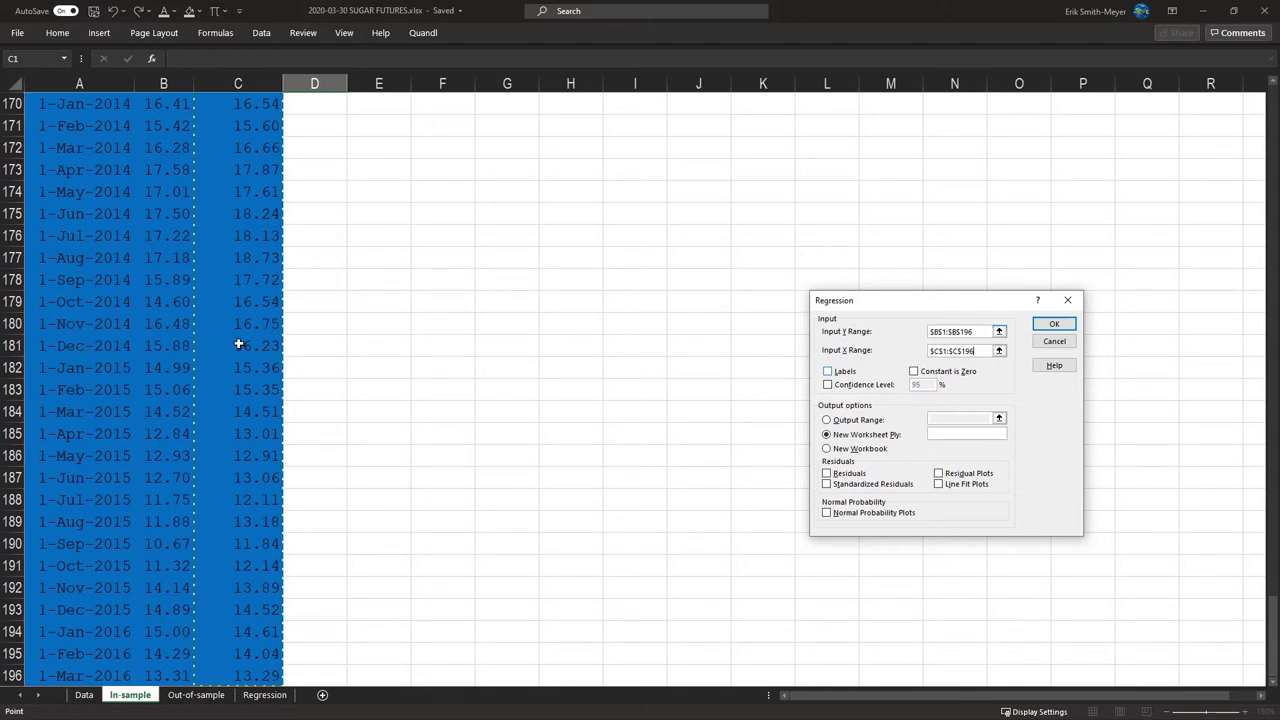
click(828, 371)
click(1050, 325)
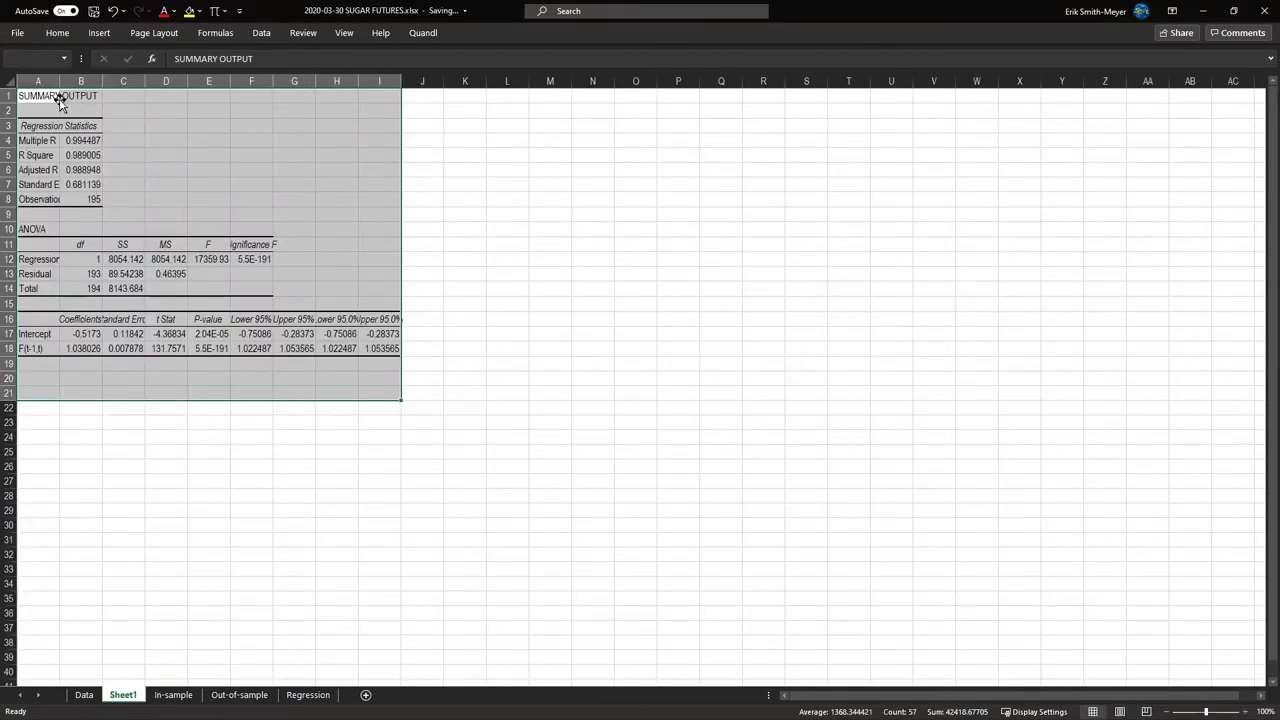
drag(50, 81, 399, 82)
double_click(399, 81)
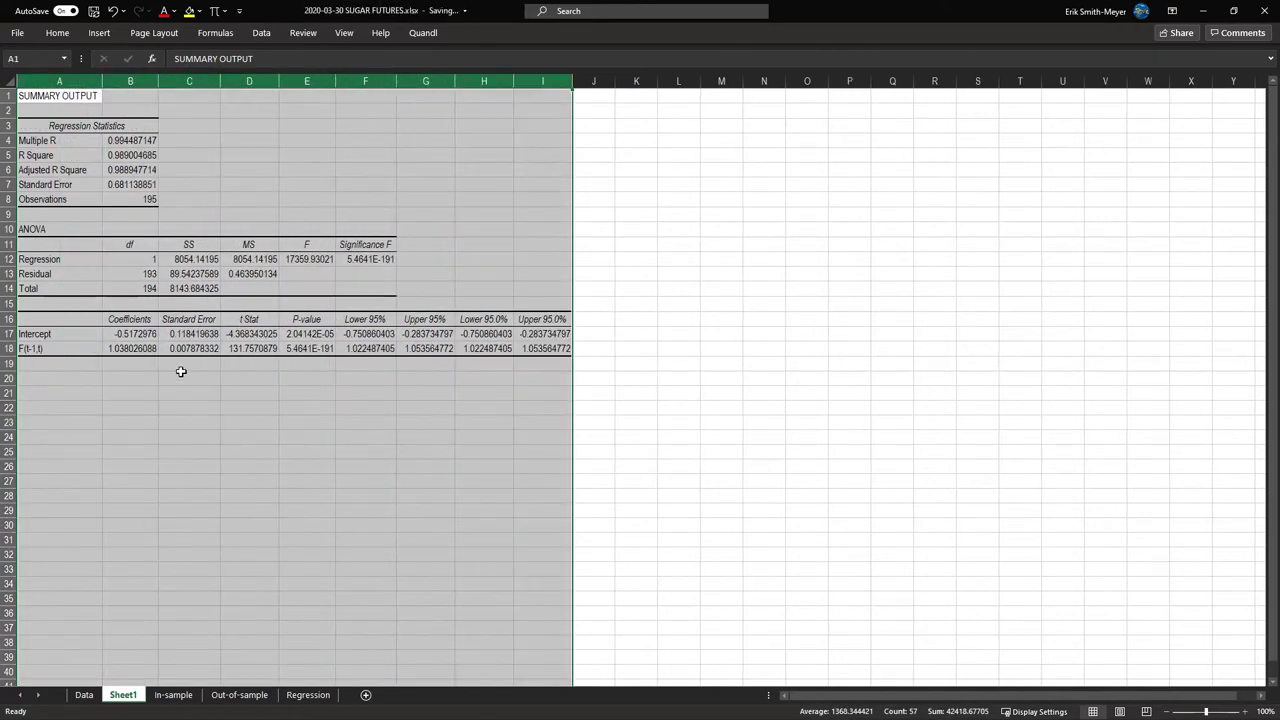
click(1245, 711)
click(1245, 711)
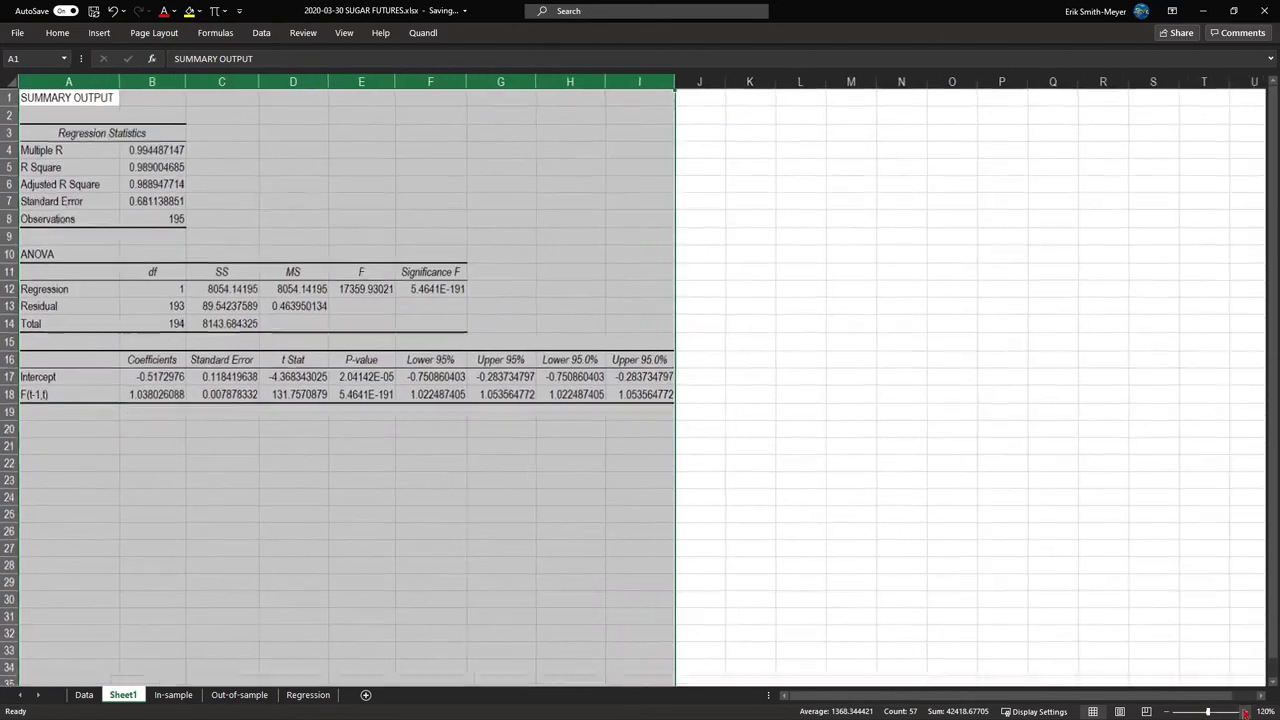
click(1245, 711)
click(1245, 711)
click(182, 267)
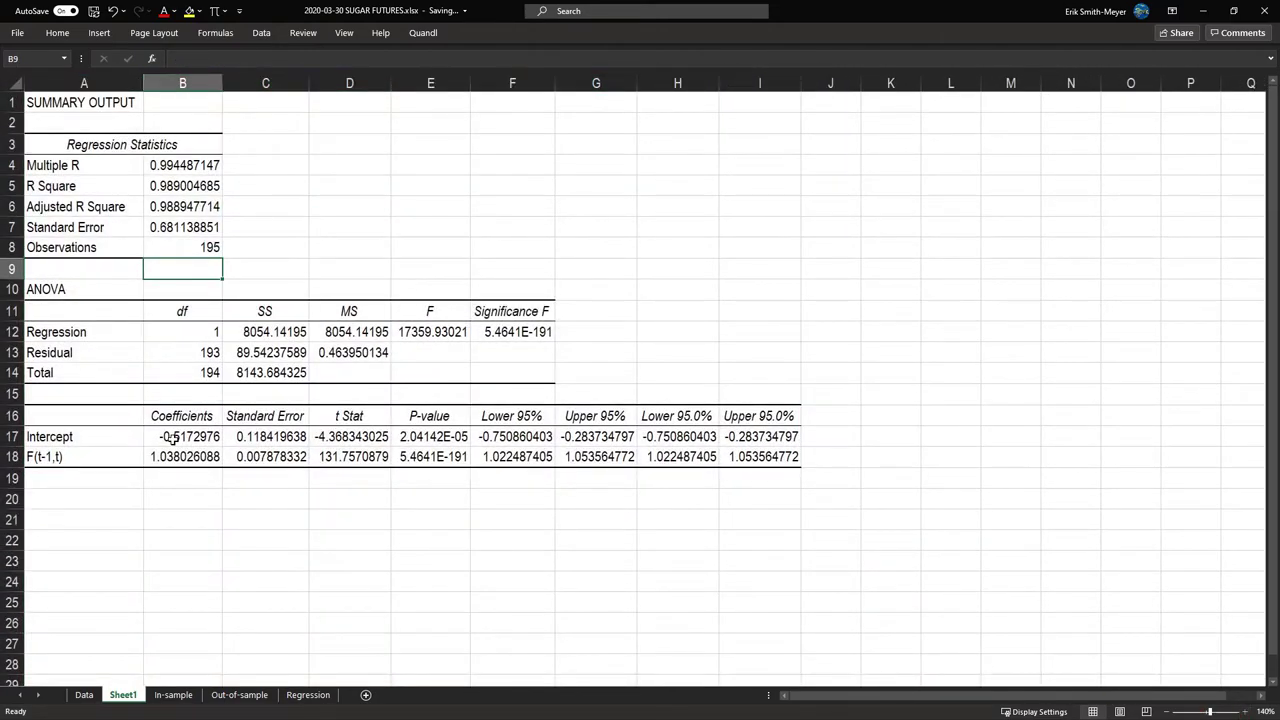
click(172, 438)
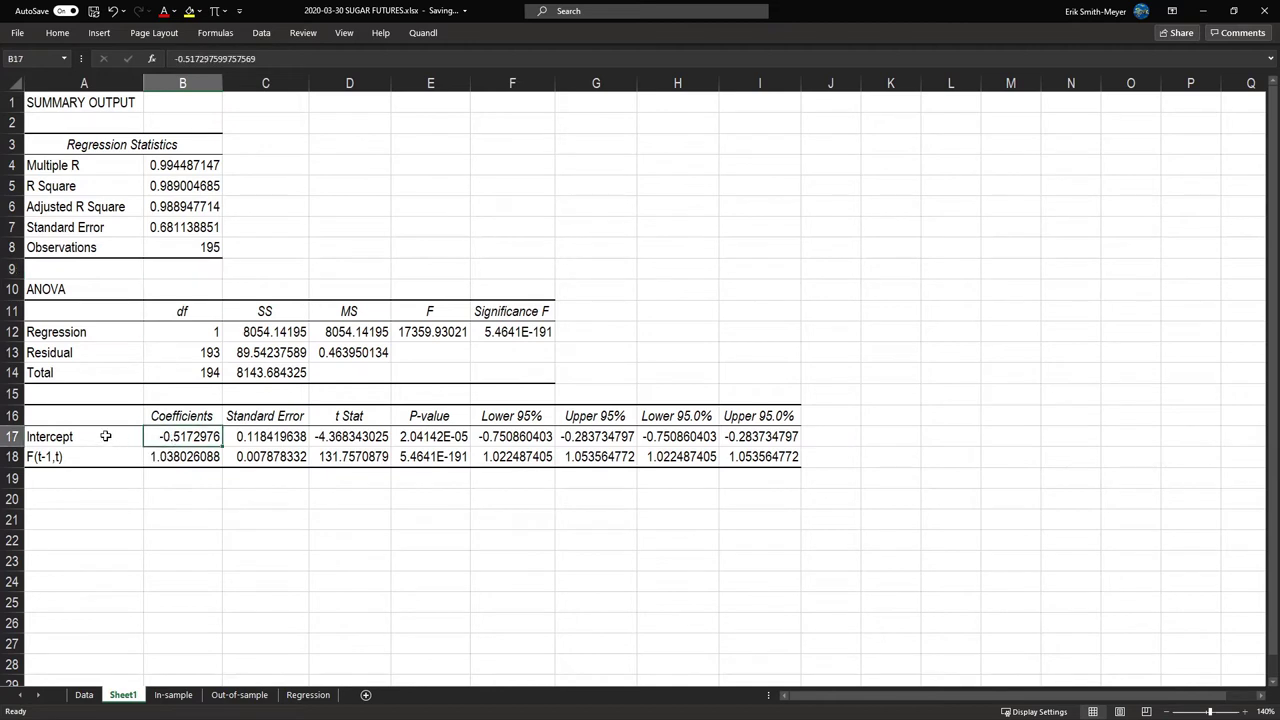
drag(105, 437, 434, 463)
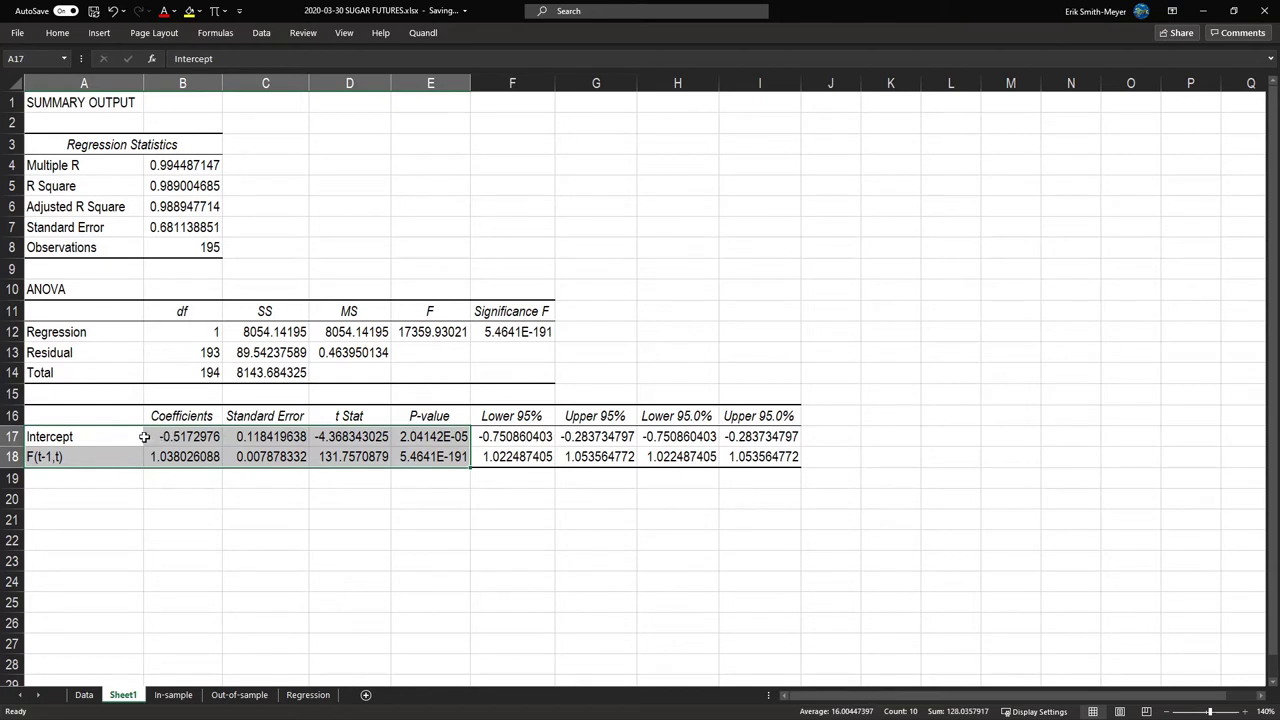
click(146, 437)
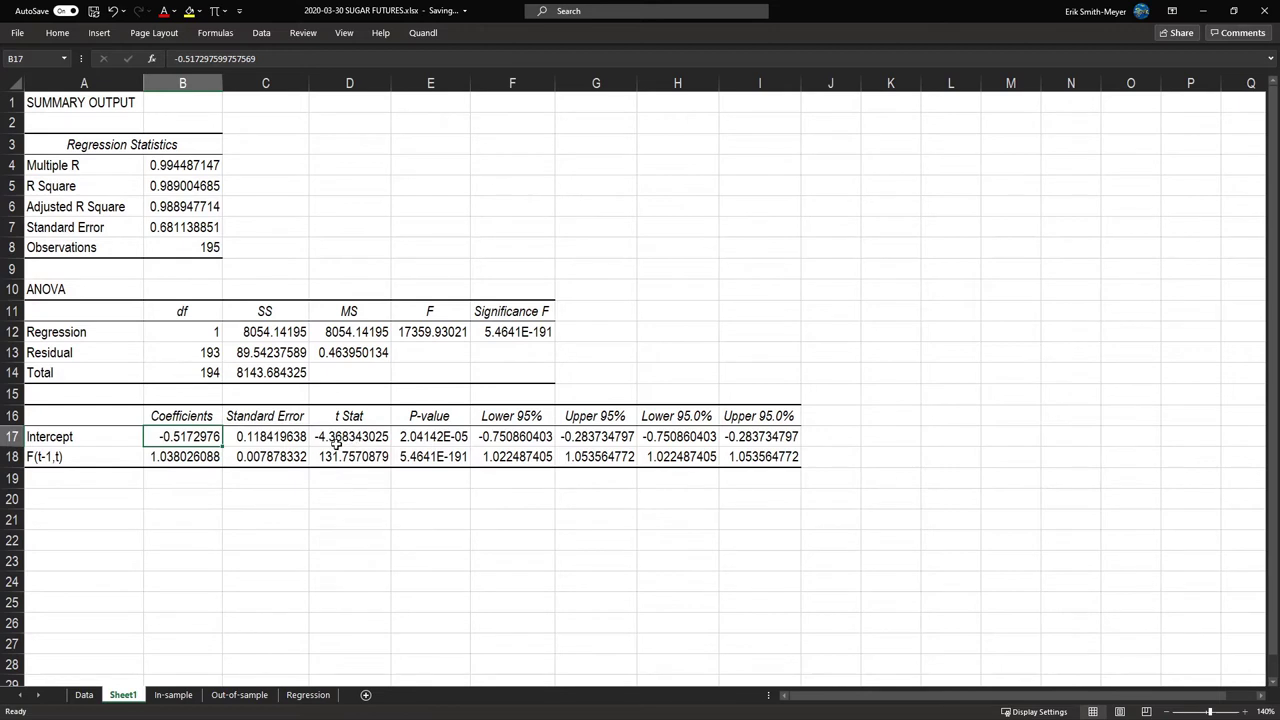
click(155, 457)
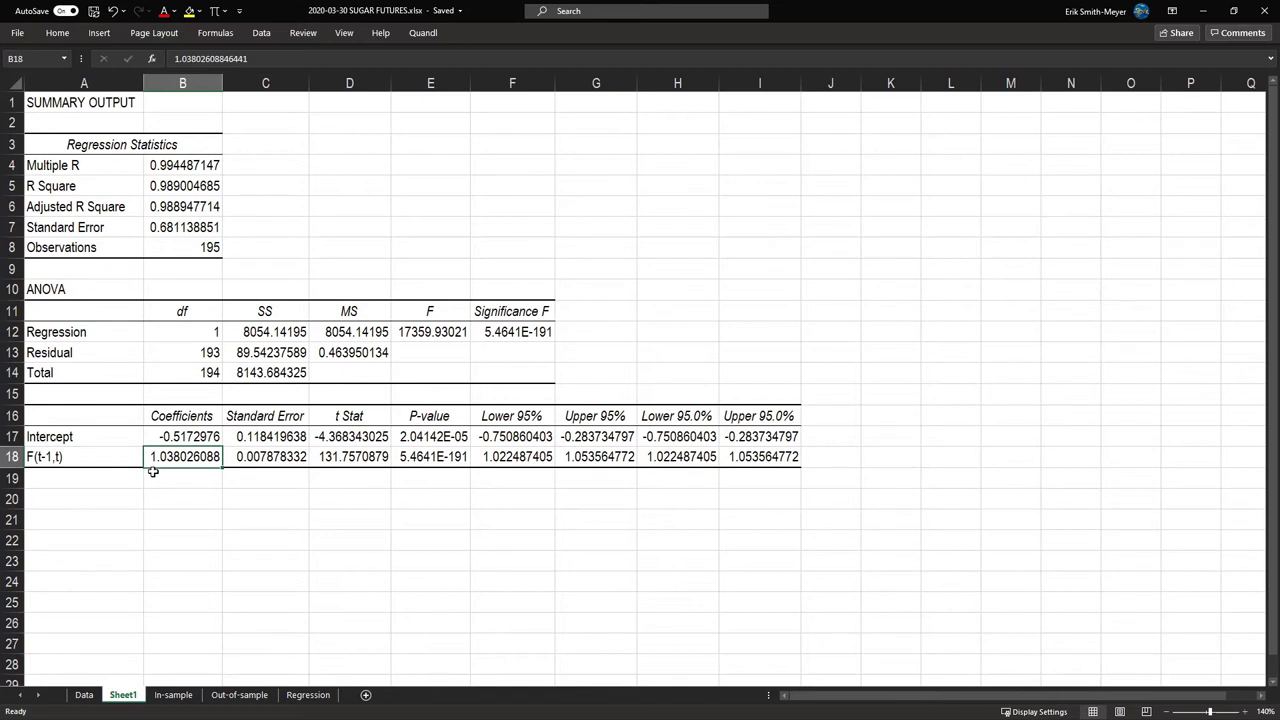
click(341, 457)
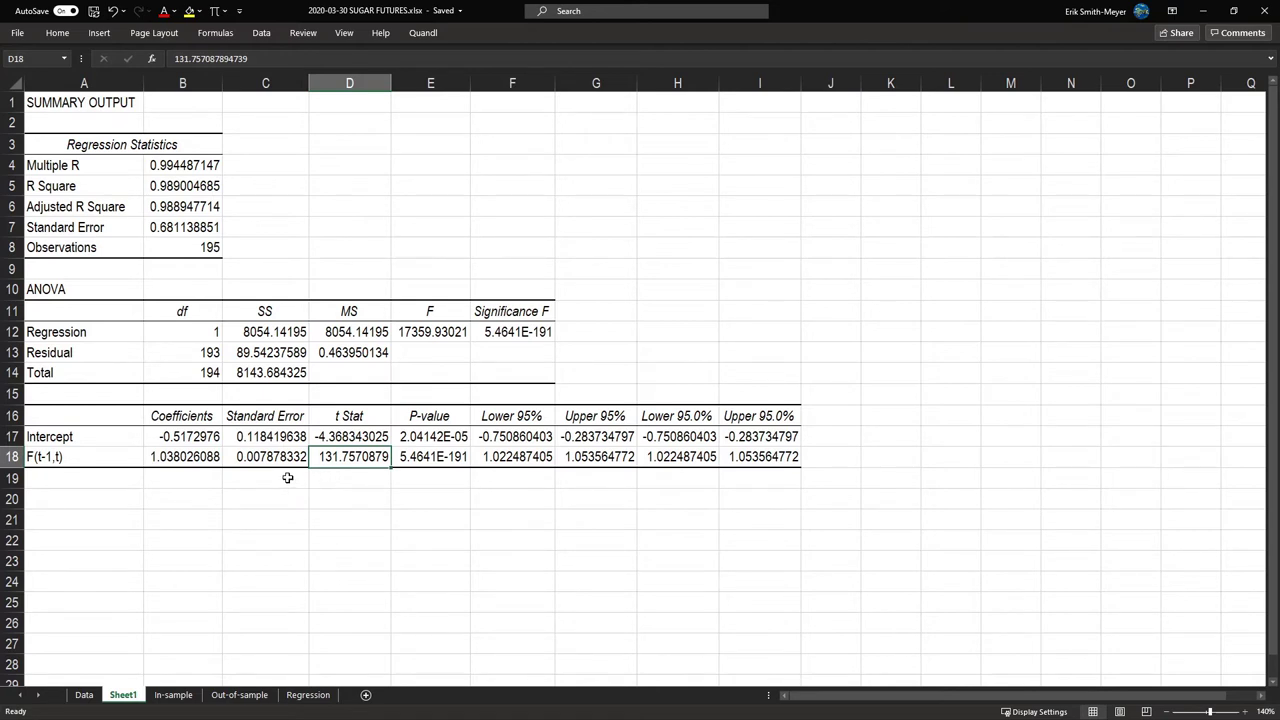
drag(190, 437, 197, 453)
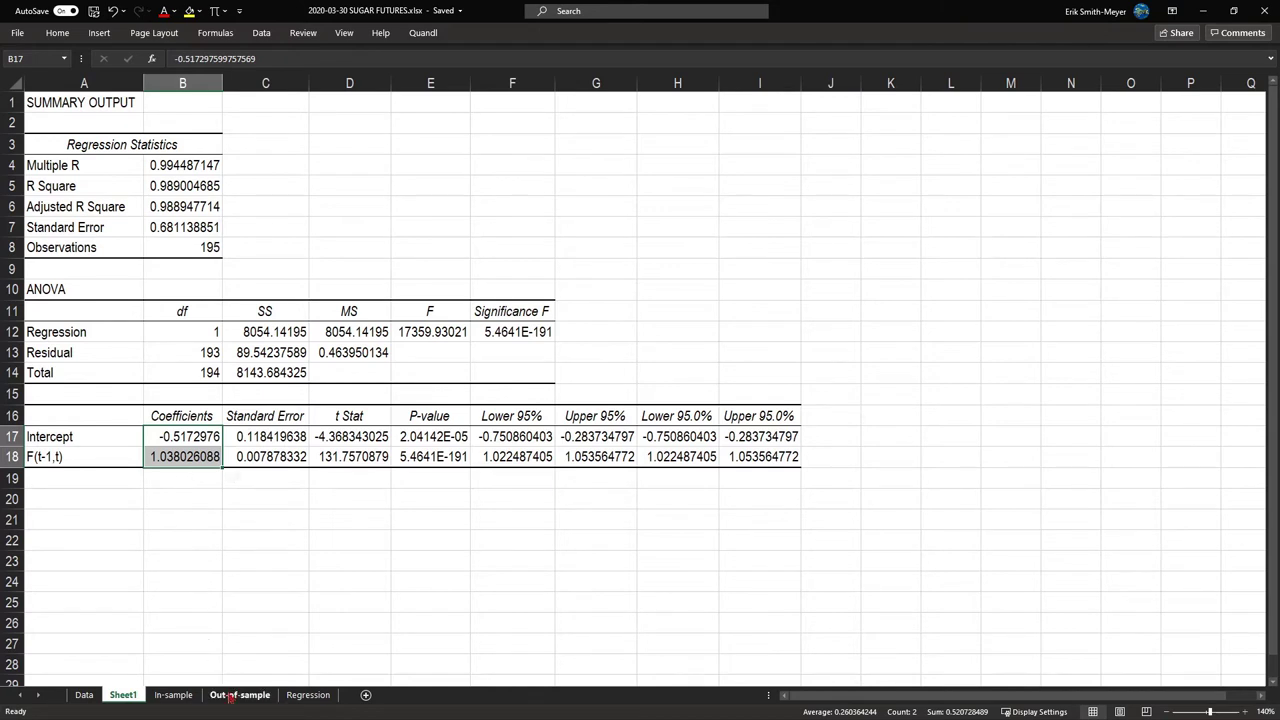
In Out-of-sample D2, enter =Sheet1!B17+Sheet1!B18*'Out-of-sample'!C2, giving Y-hat 15.44094
click(229, 695)
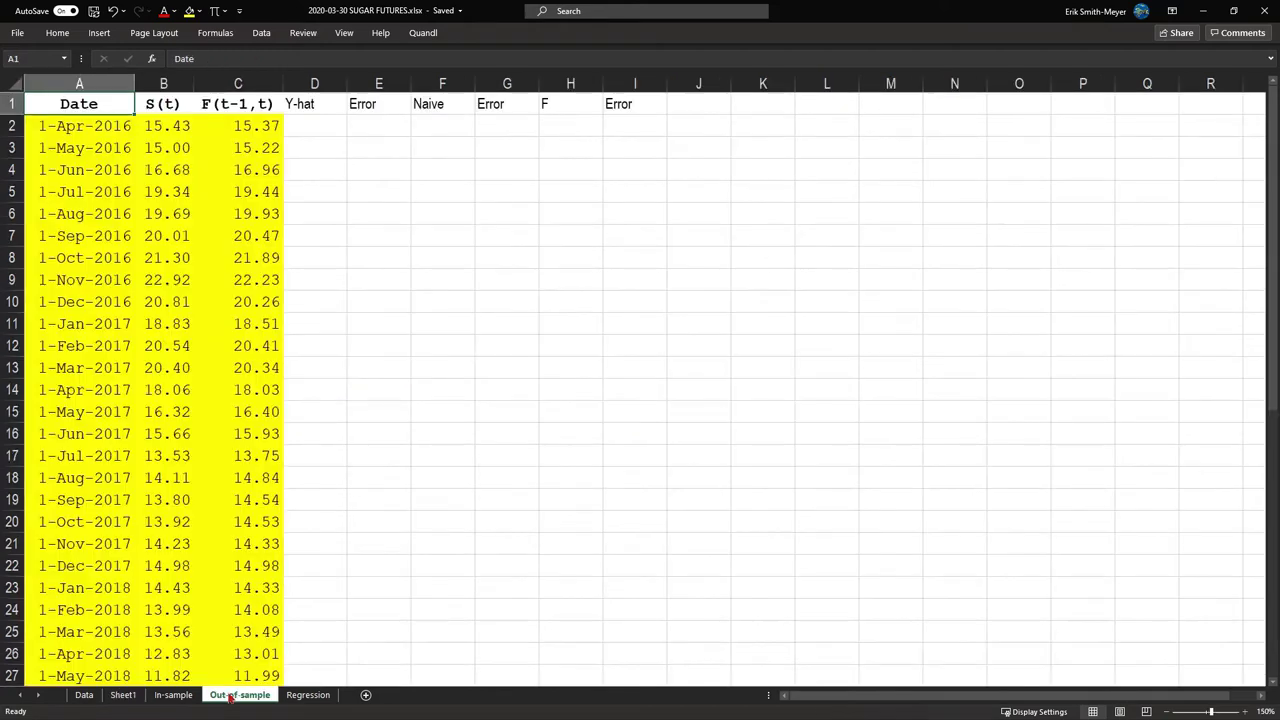
click(314, 129)
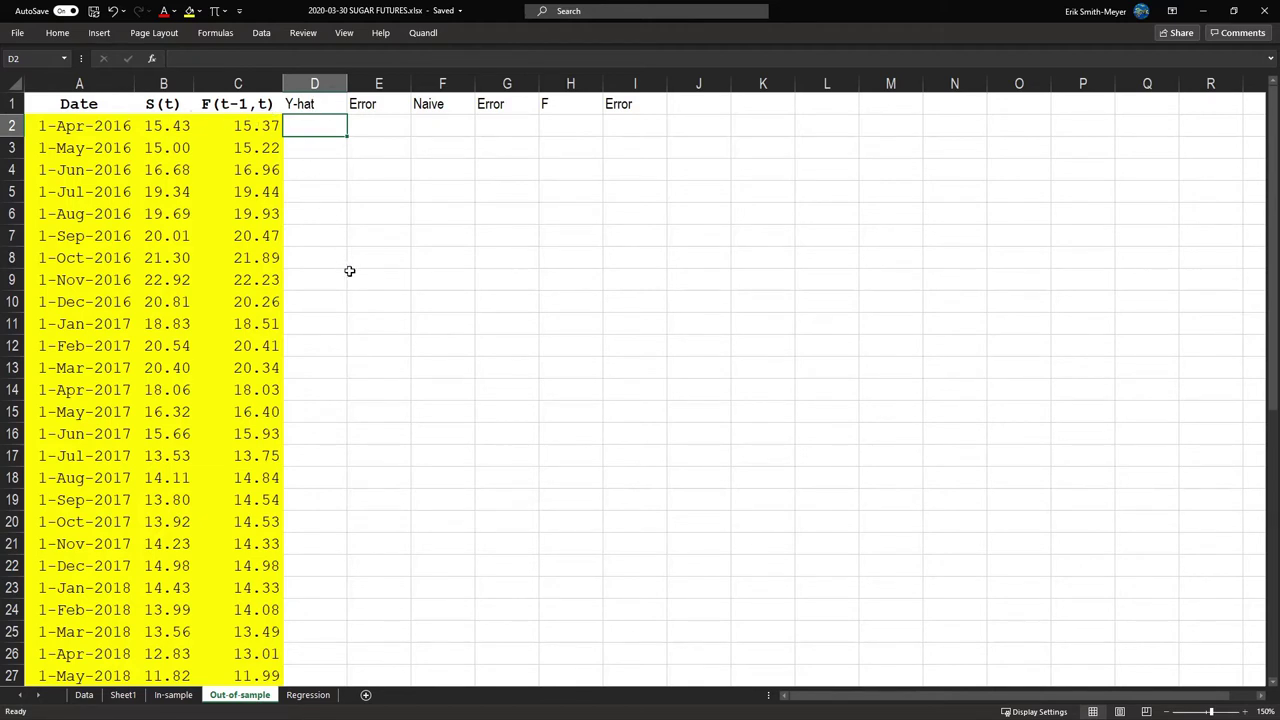
text(=)
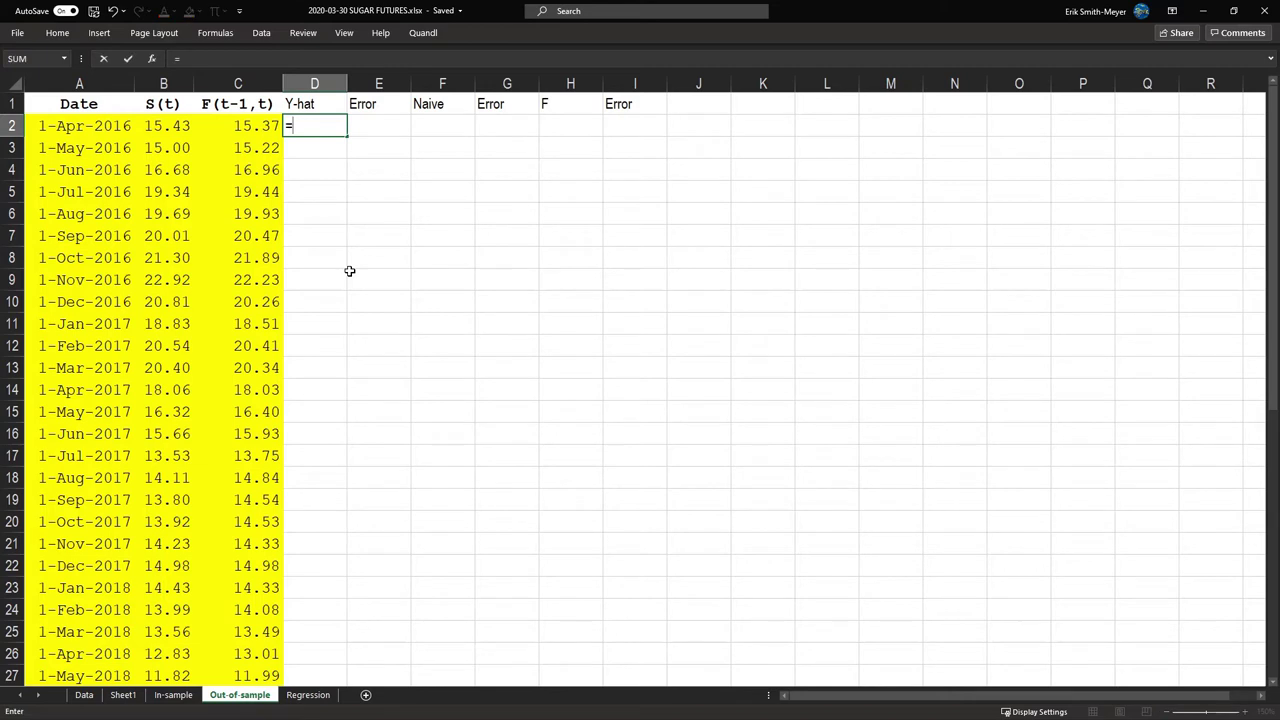
click(308, 697)
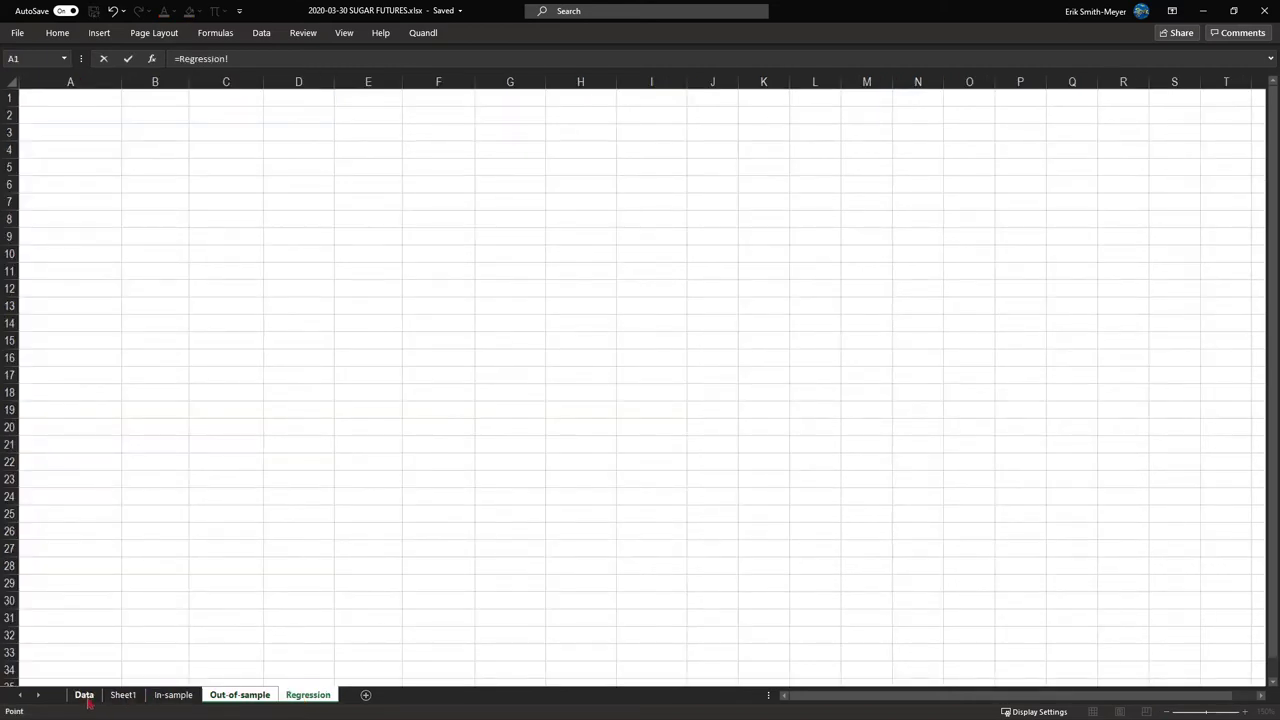
click(122, 697)
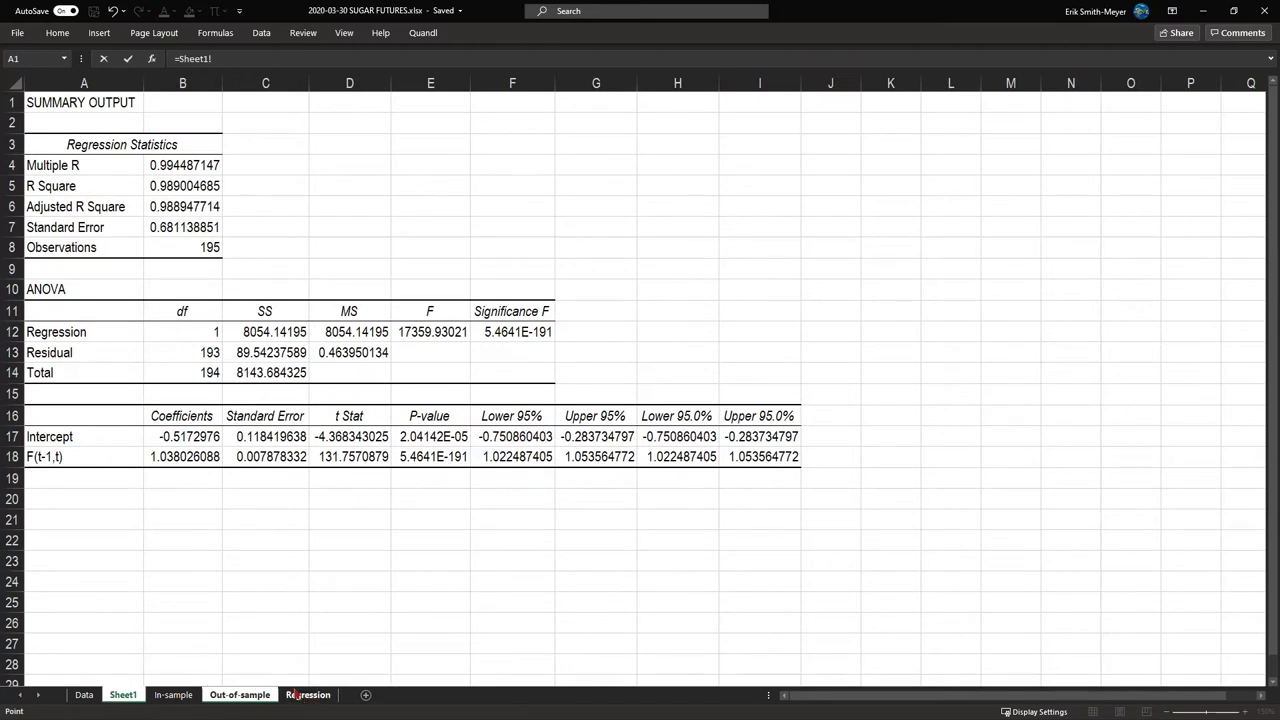
click(187, 439)
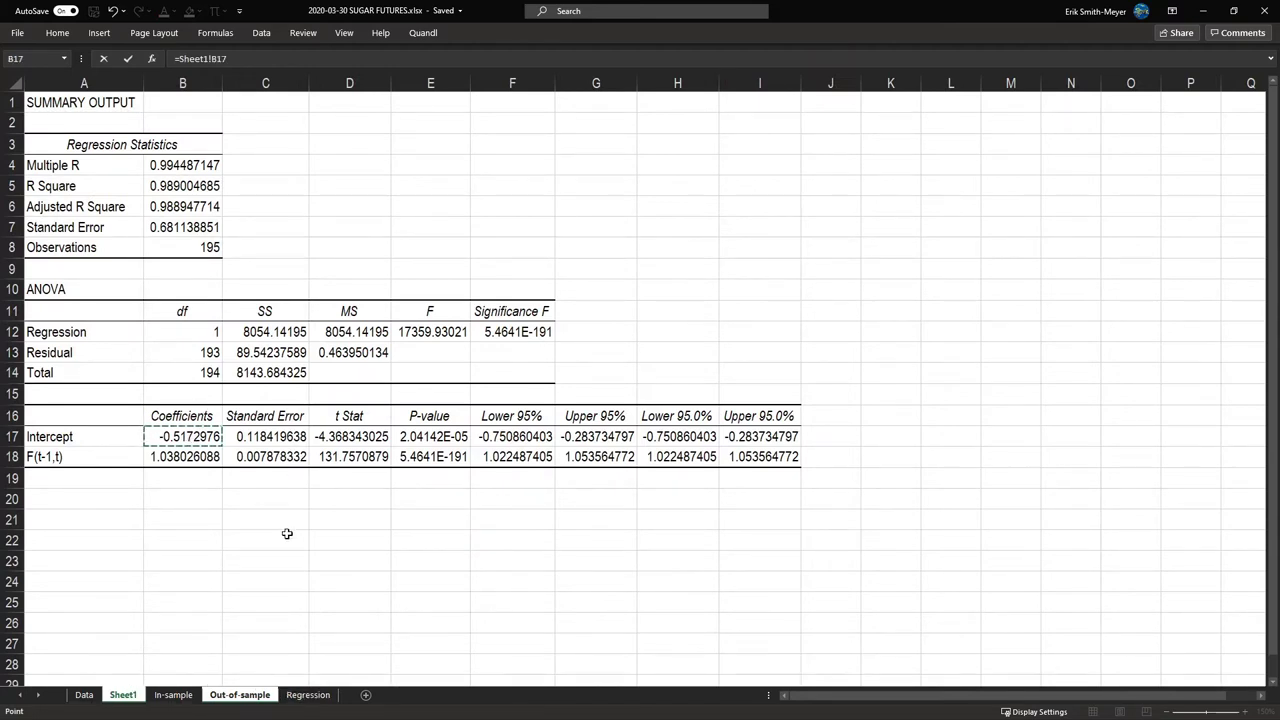
text(+)
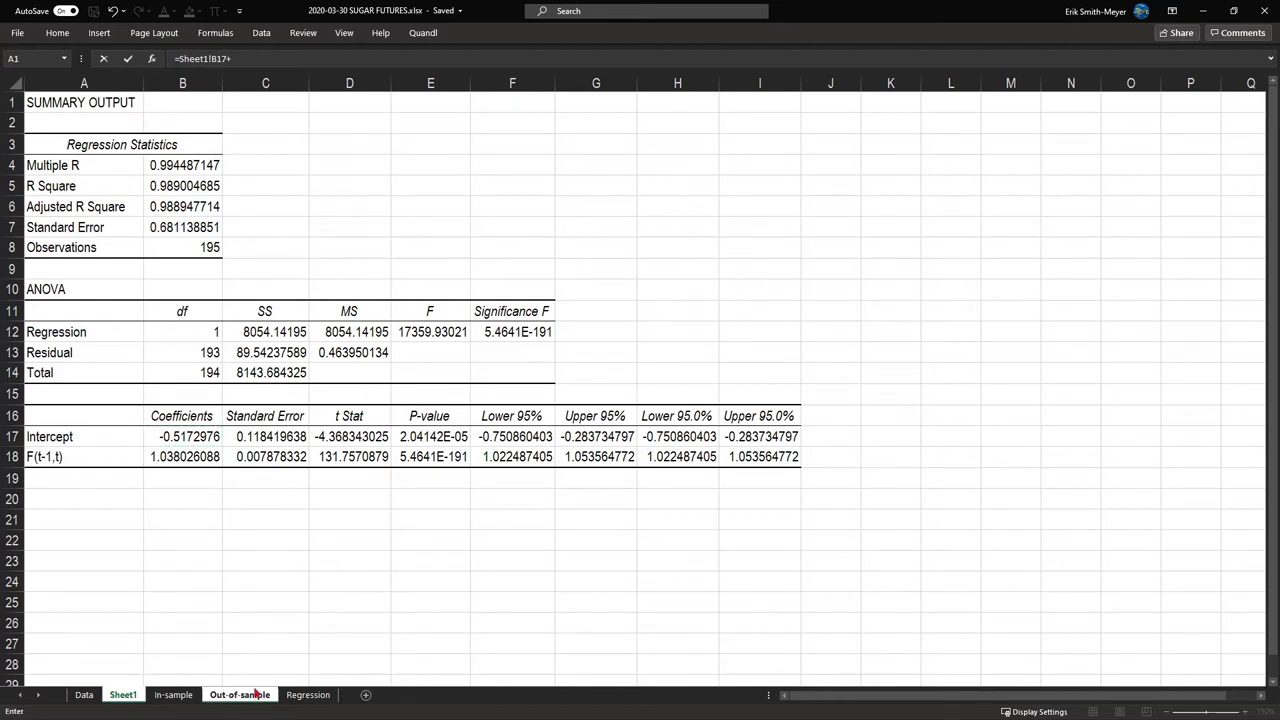
click(181, 458)
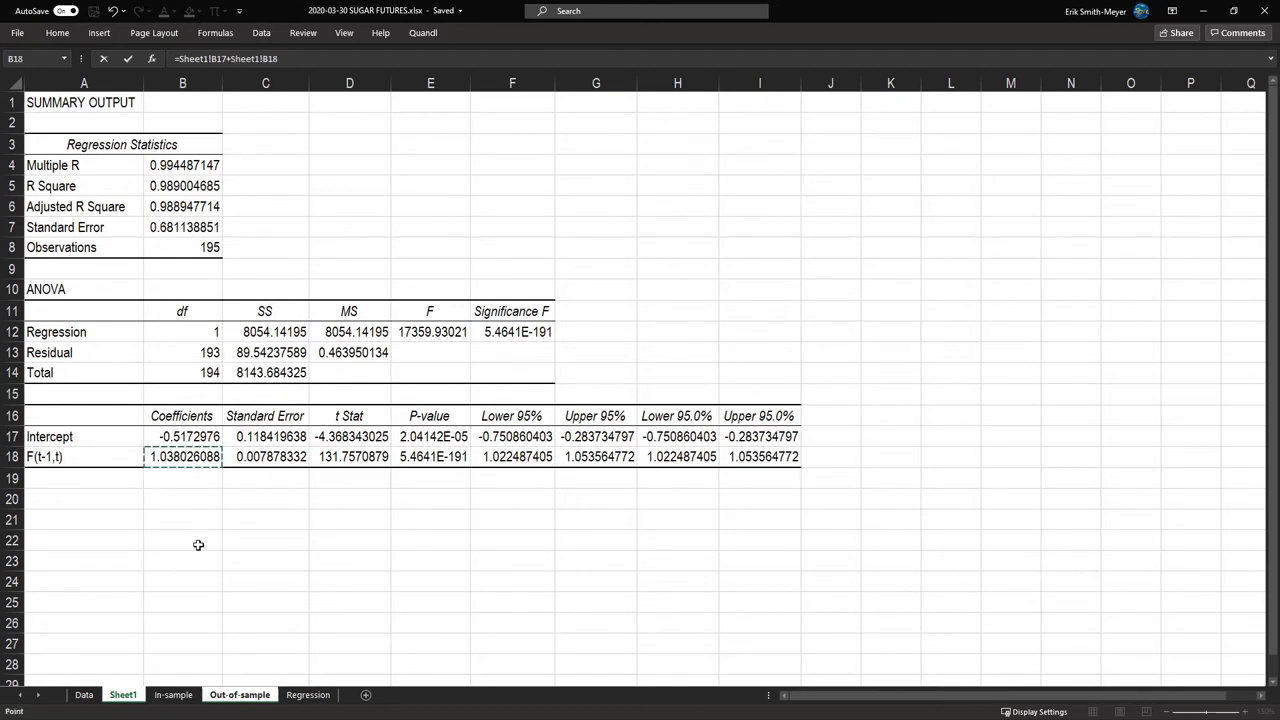
text(*)
click(238, 697)
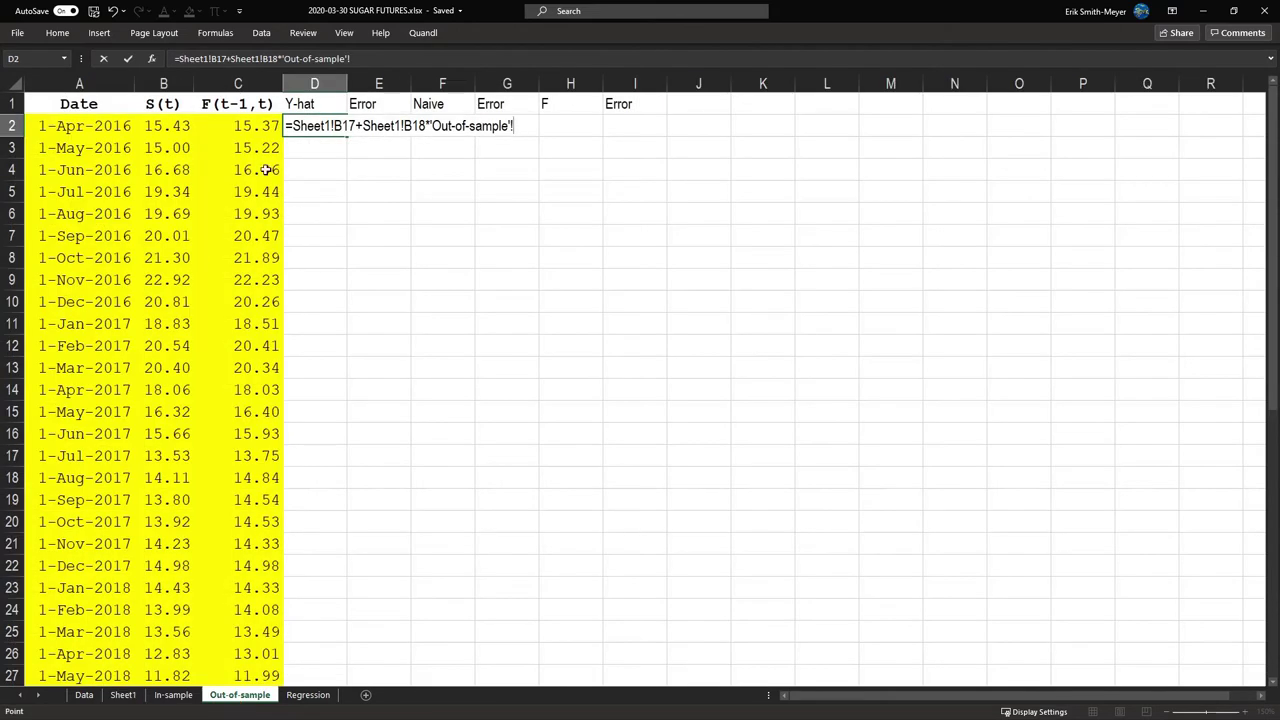
click(247, 126)
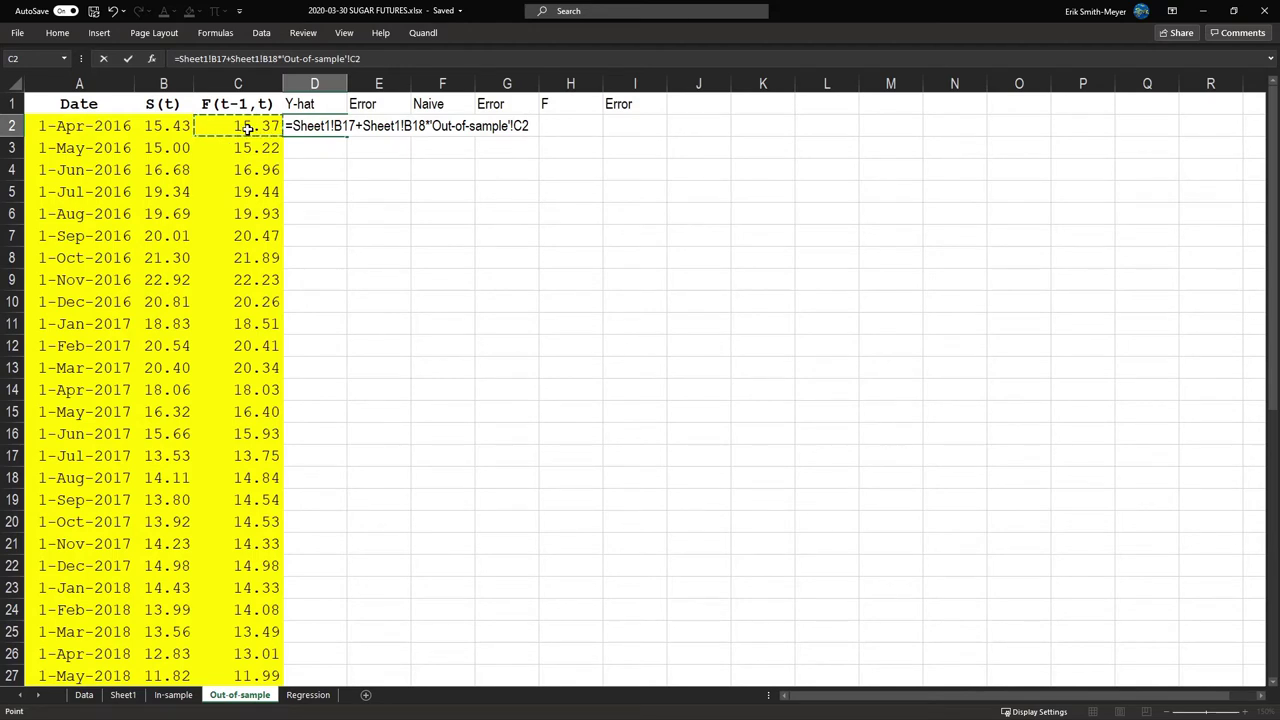
key(Return)
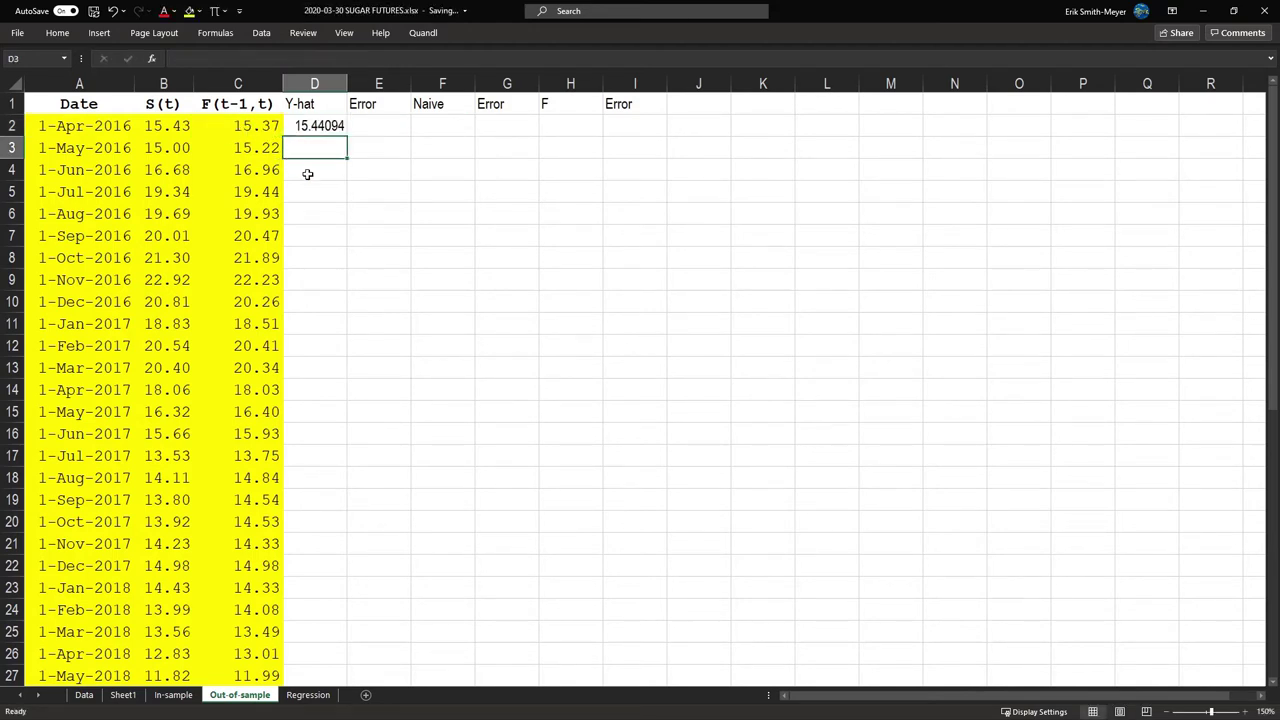
Enter =D2-B2 in E2 so the first error reads 0.01
key(Up)
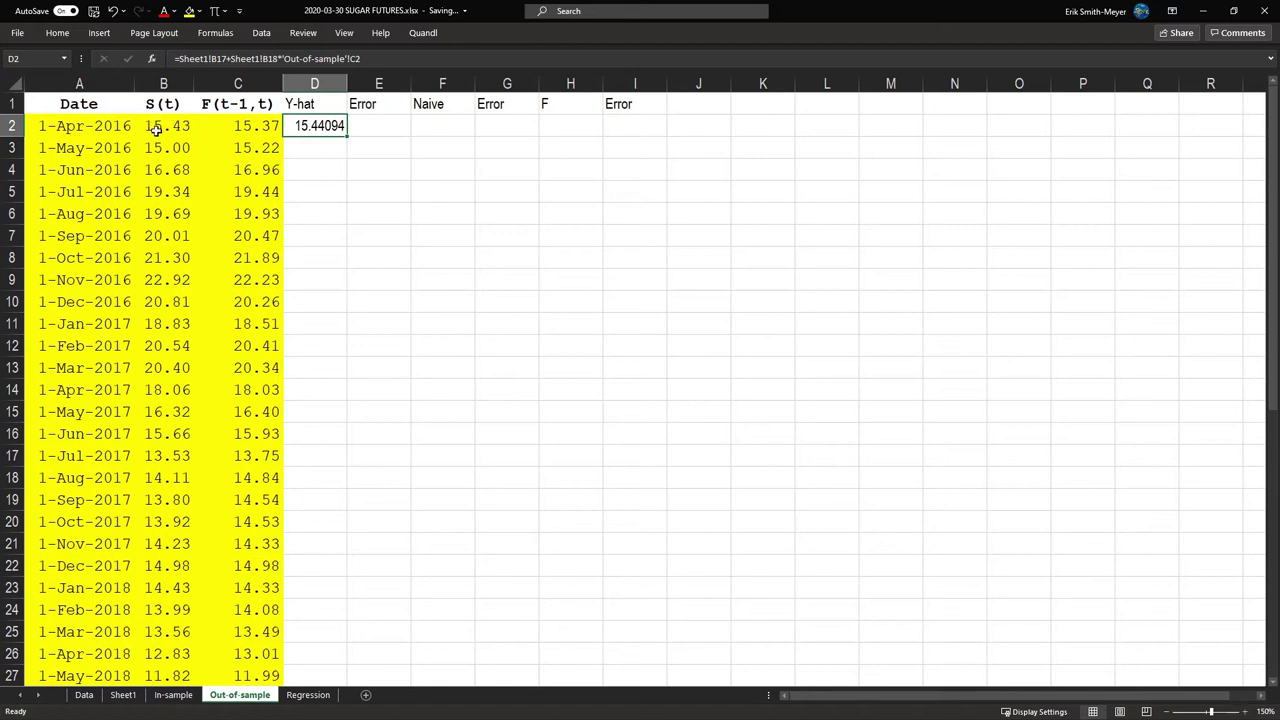
click(377, 126)
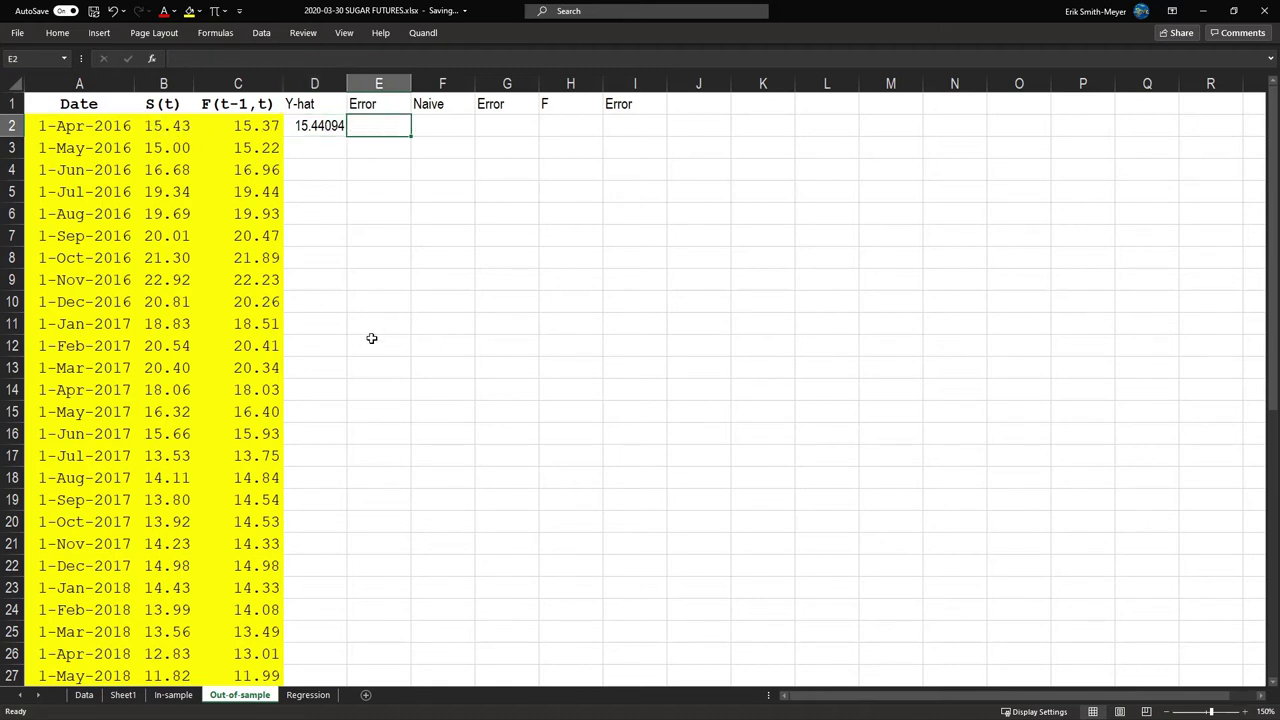
text(=)
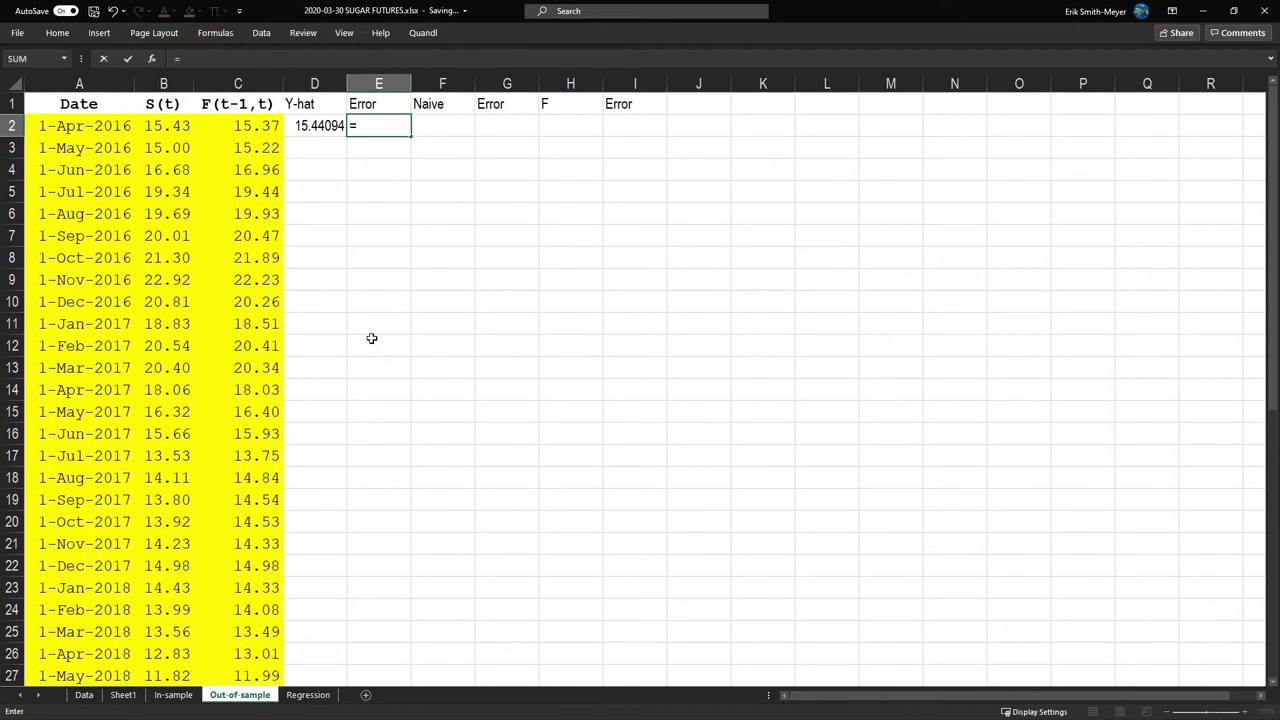
key(Left)
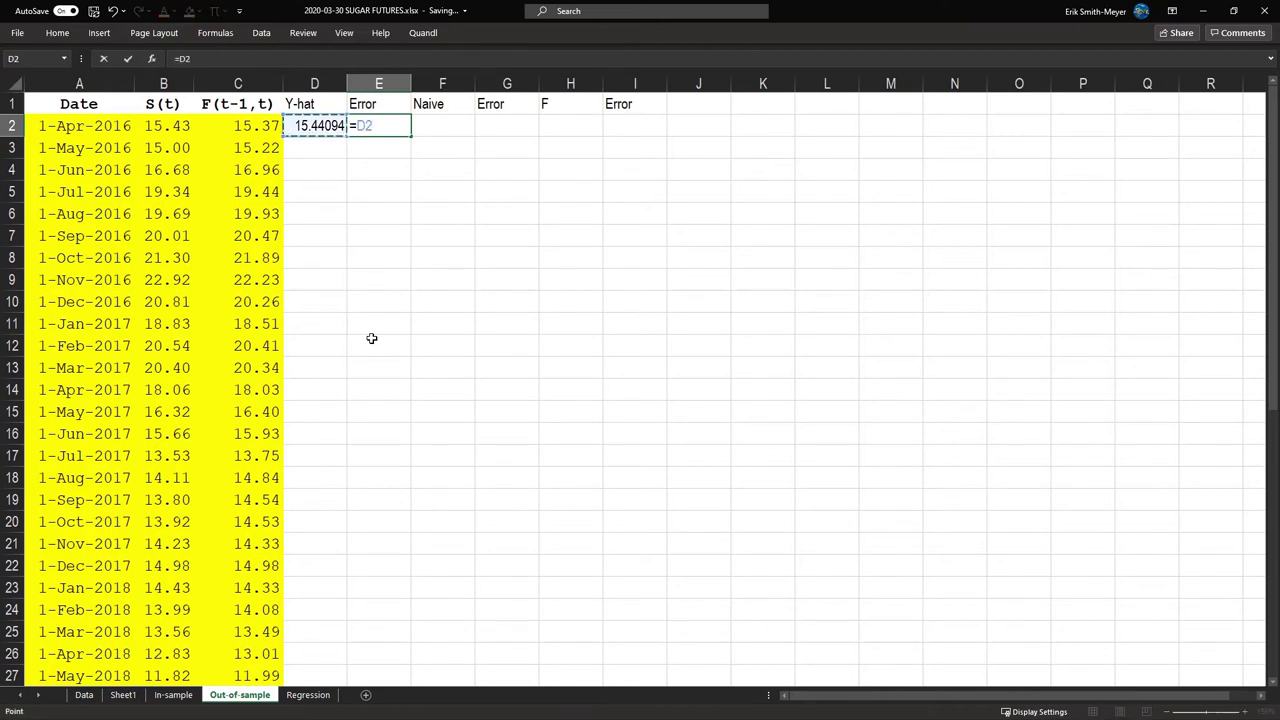
text(-)
key(Left)
key(Left)
key(Left)
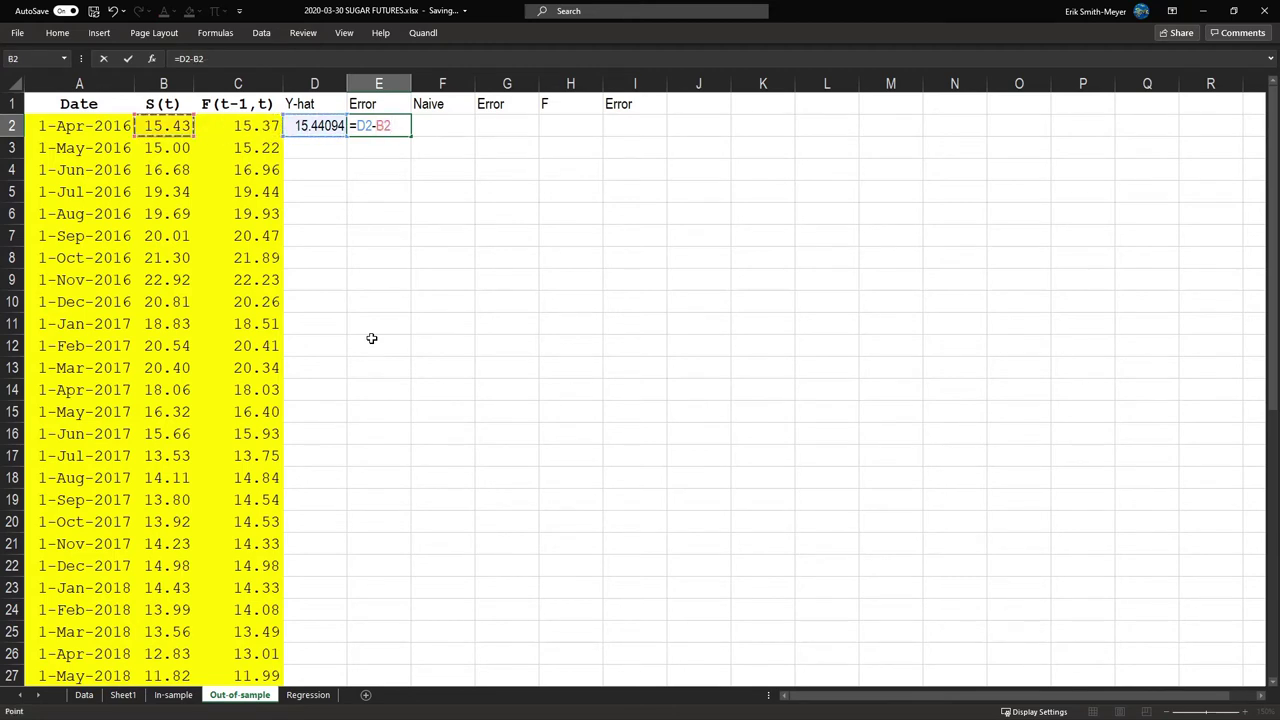
key(Return)
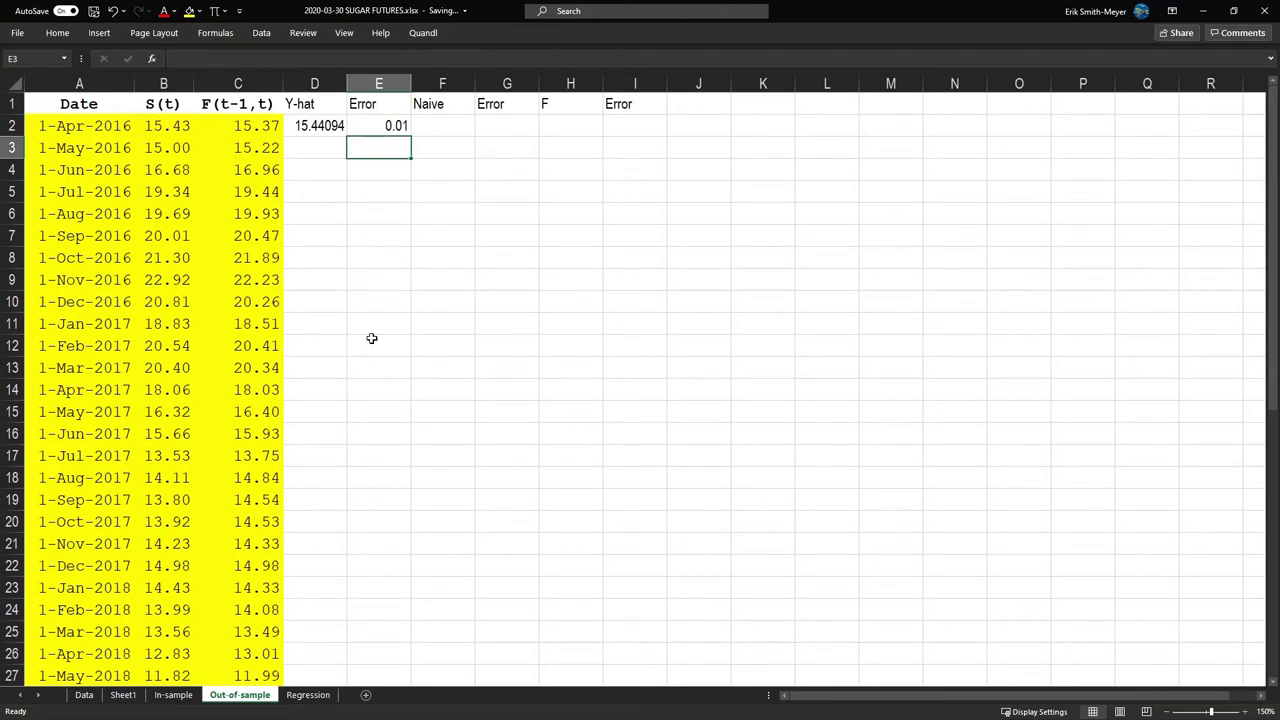
key(Up)
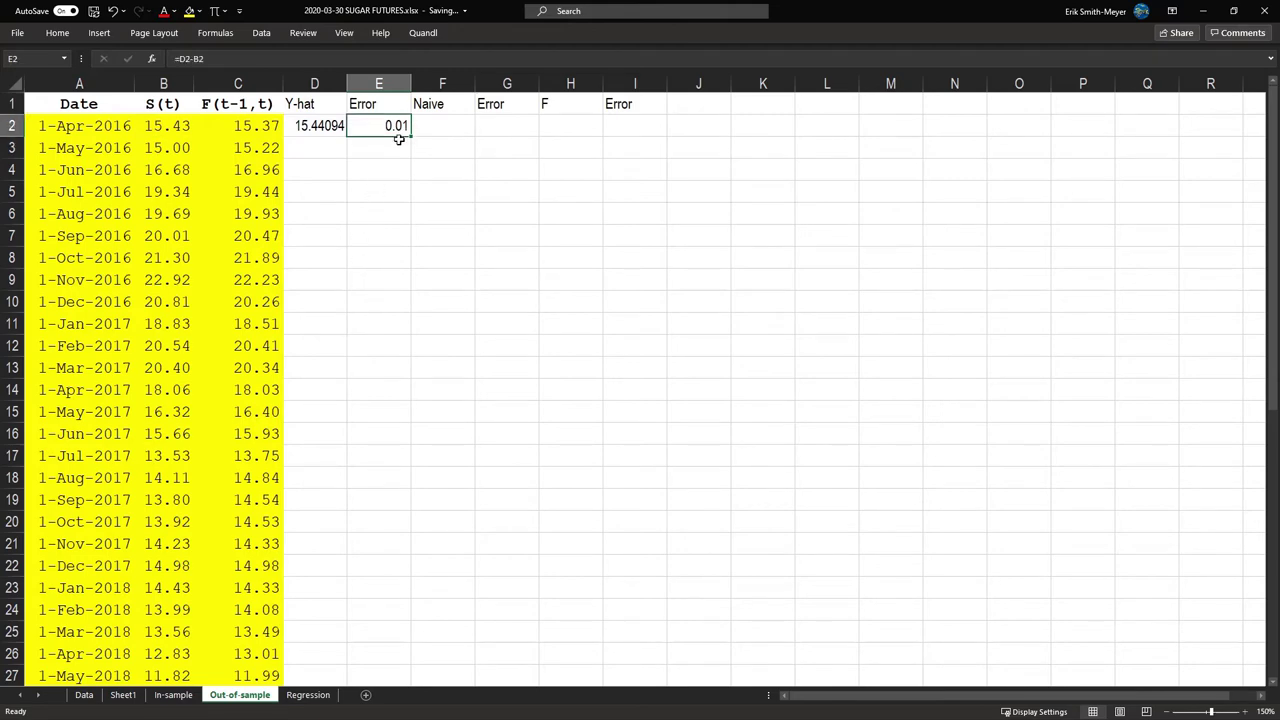
click(307, 126)
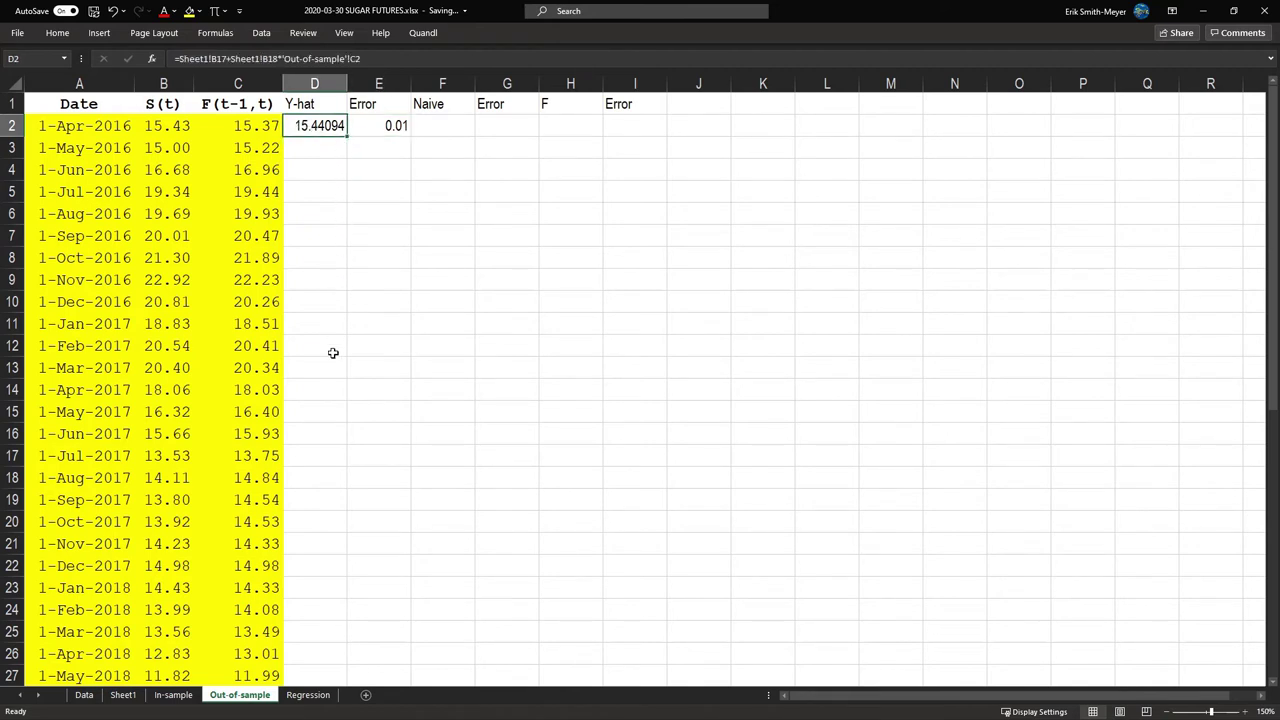
Make D2's coefficient references absolute: Sheet1!$B$17 and Sheet1!$B$18
click(216, 58)
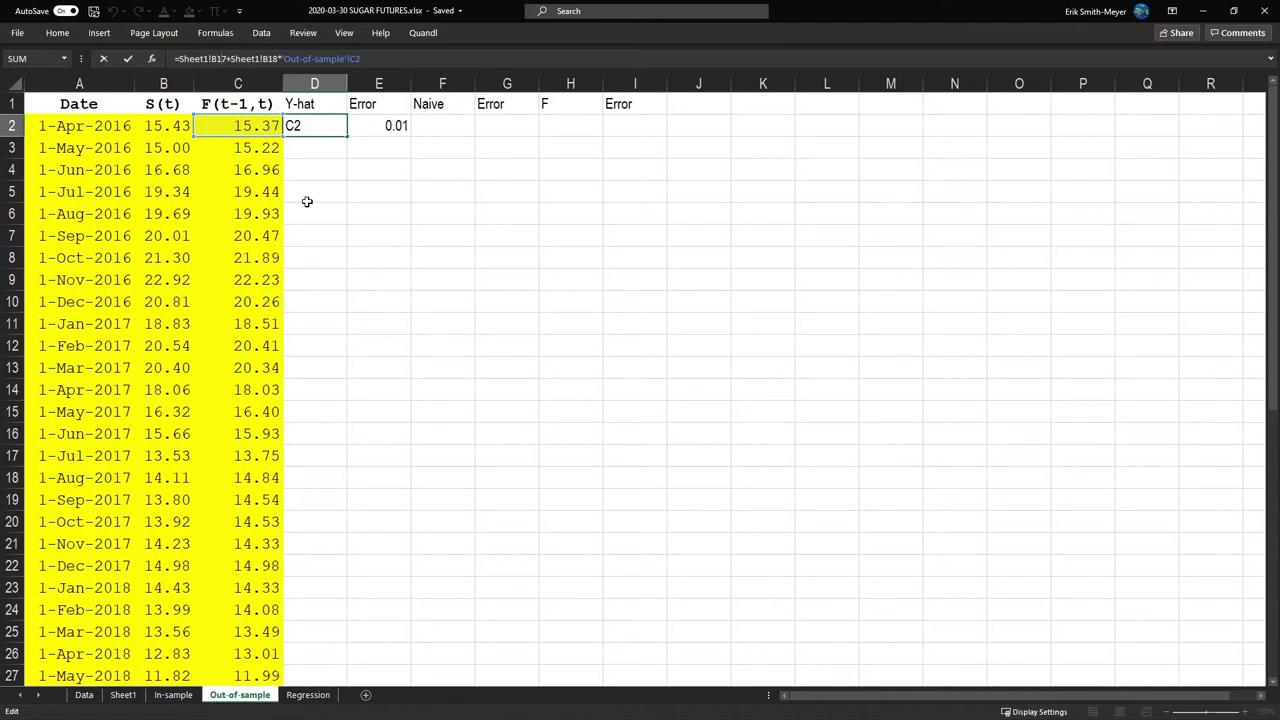
click(221, 59)
key(F4)
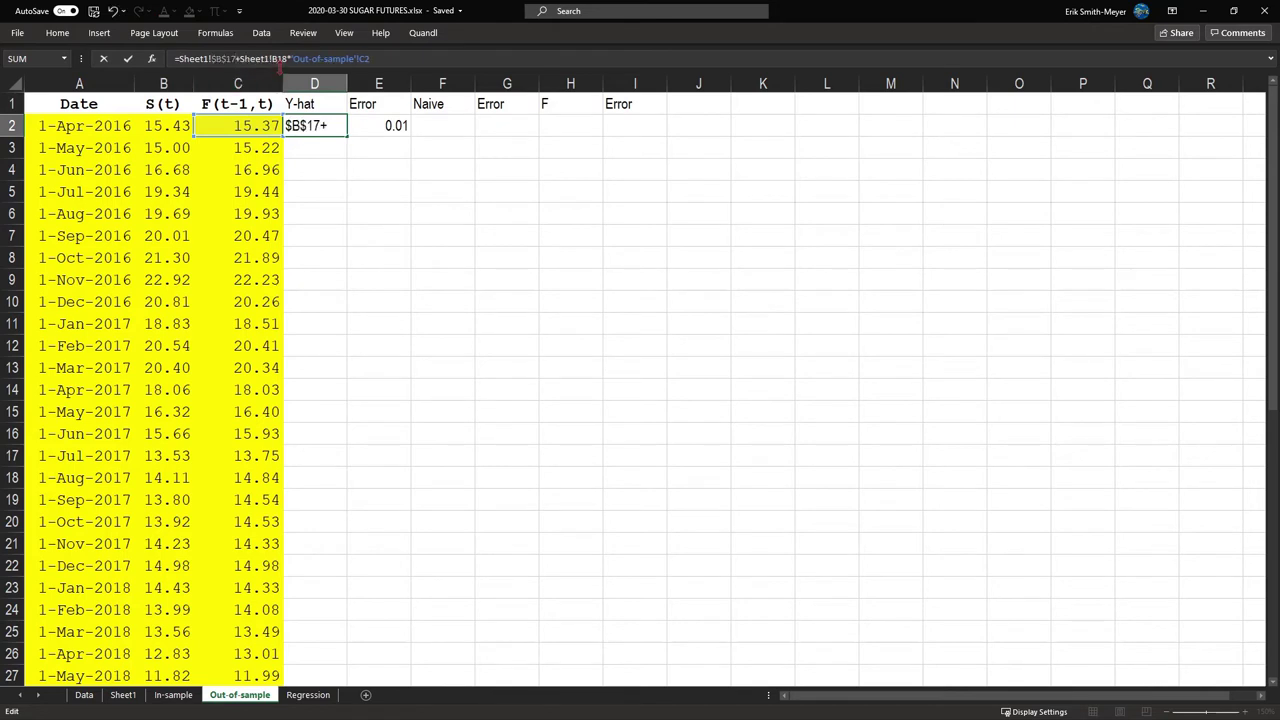
click(281, 61)
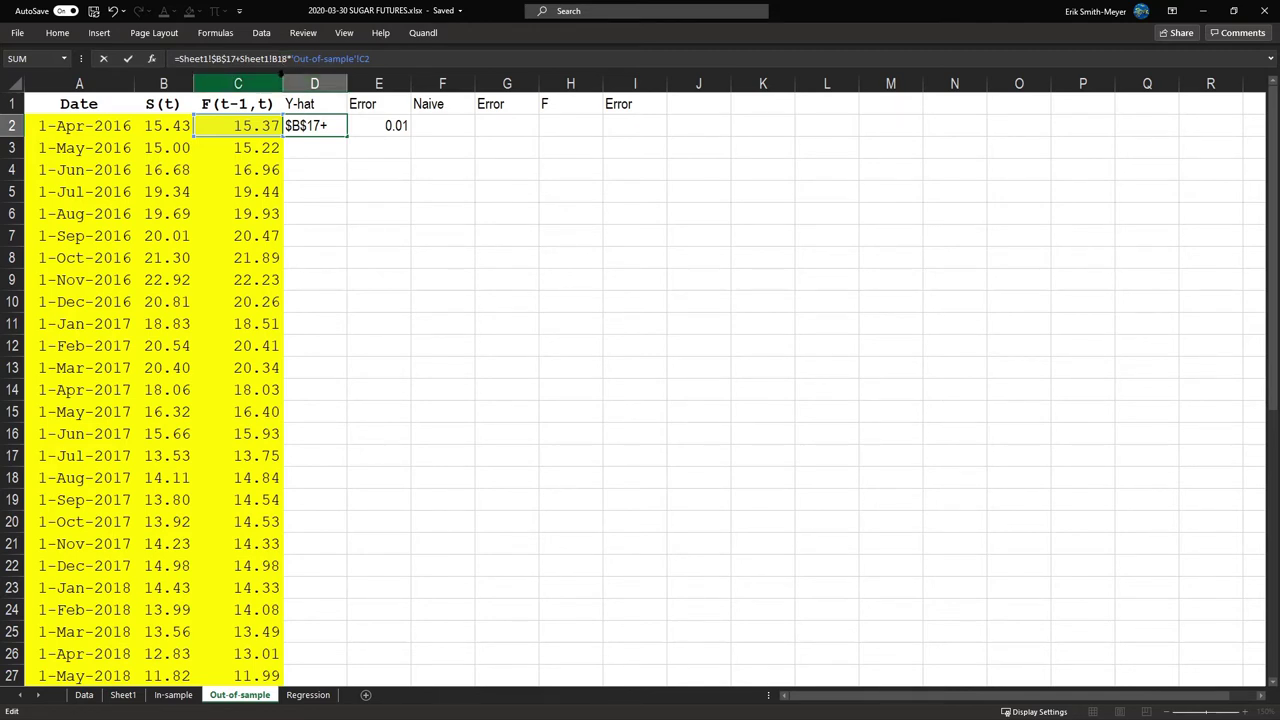
key(F4)
key(Return)
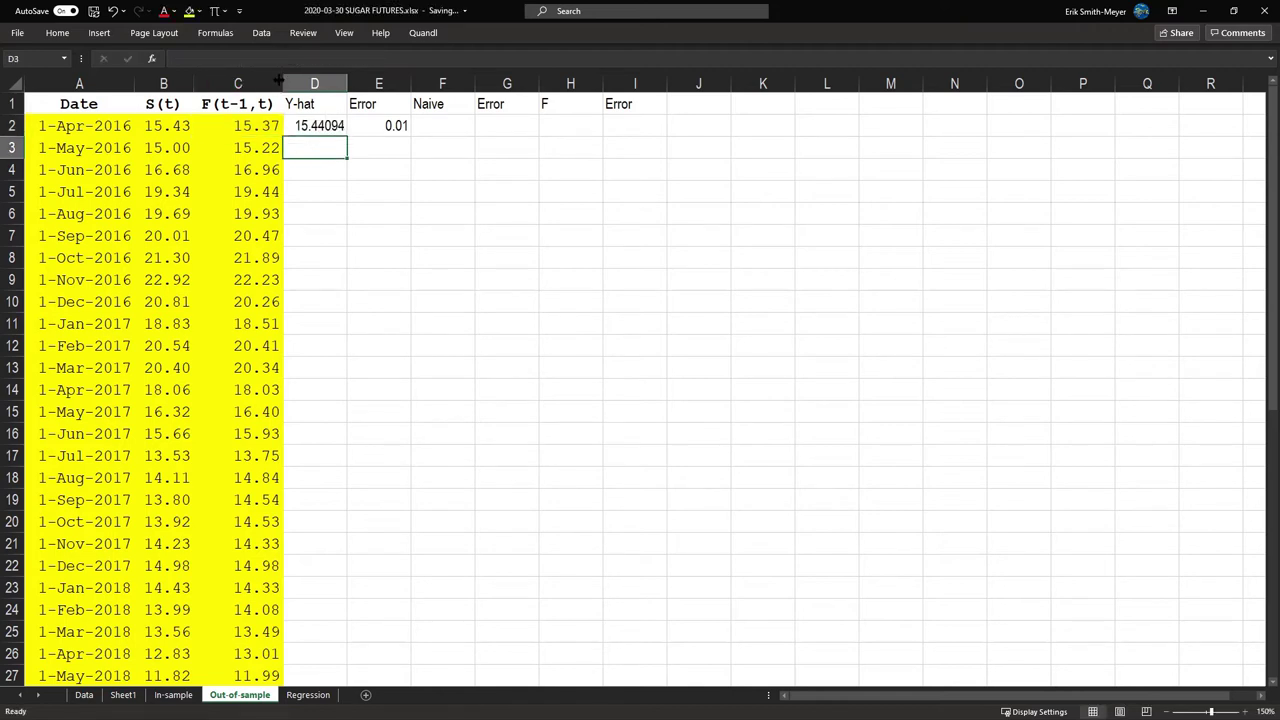
click(322, 126)
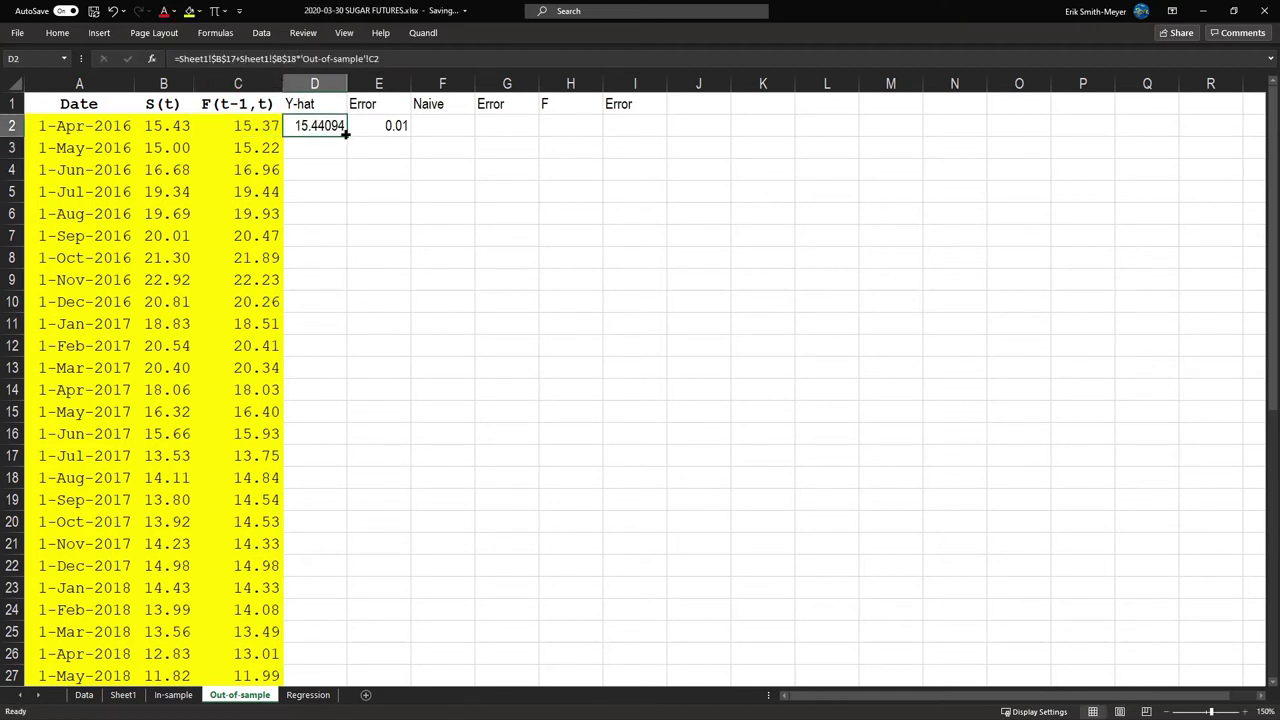
Copy the Y-hat formula down to D3:D4 (15.27899, 17.0901) and verify D3
drag(345, 134, 348, 186)
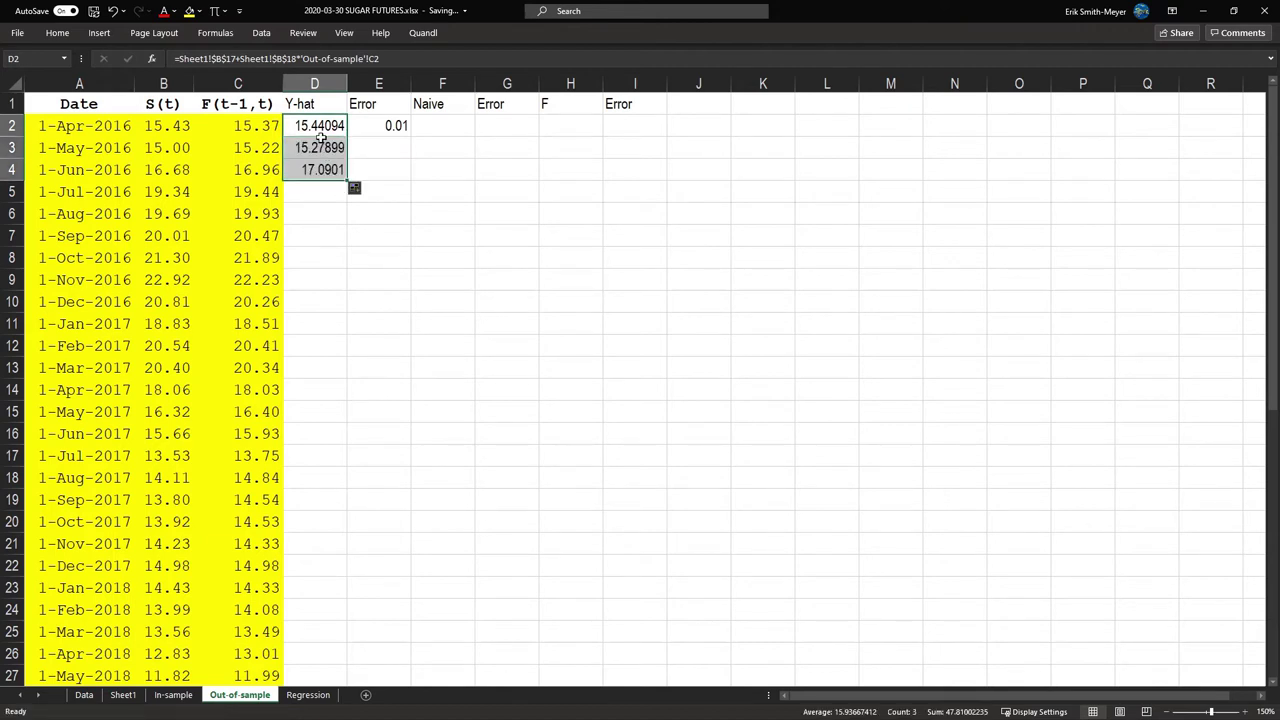
click(320, 147)
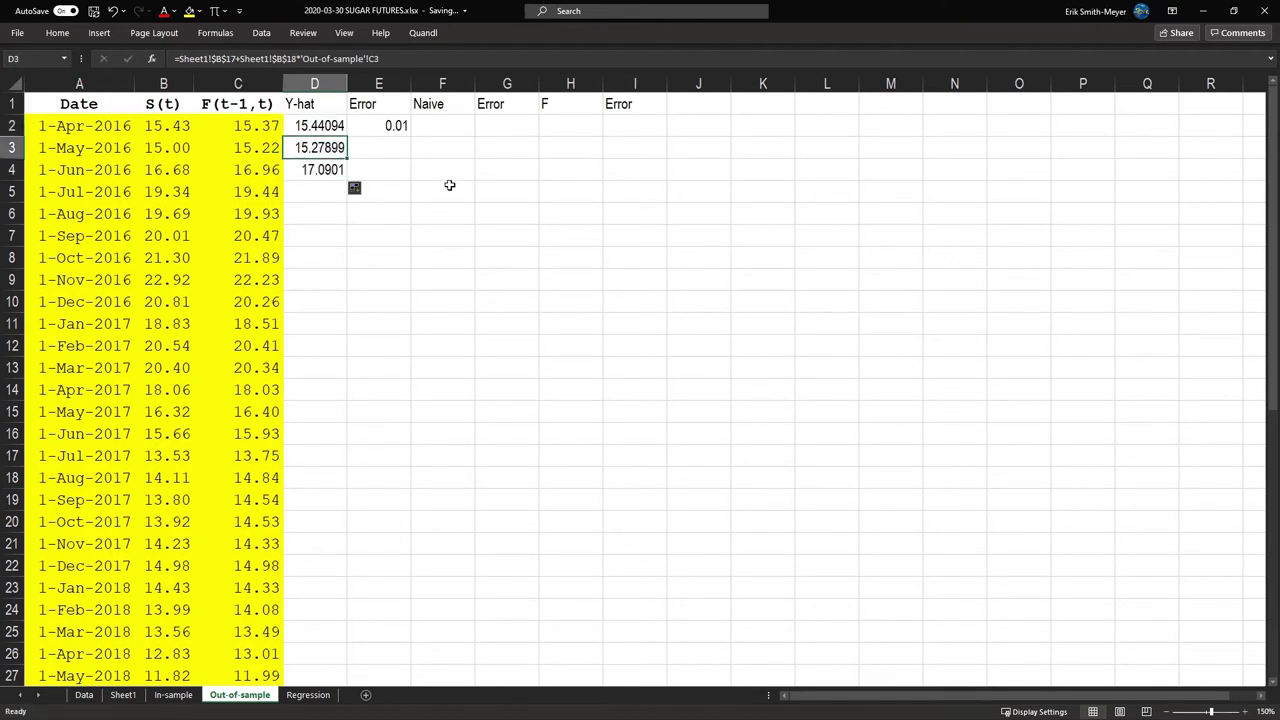
key(F2)
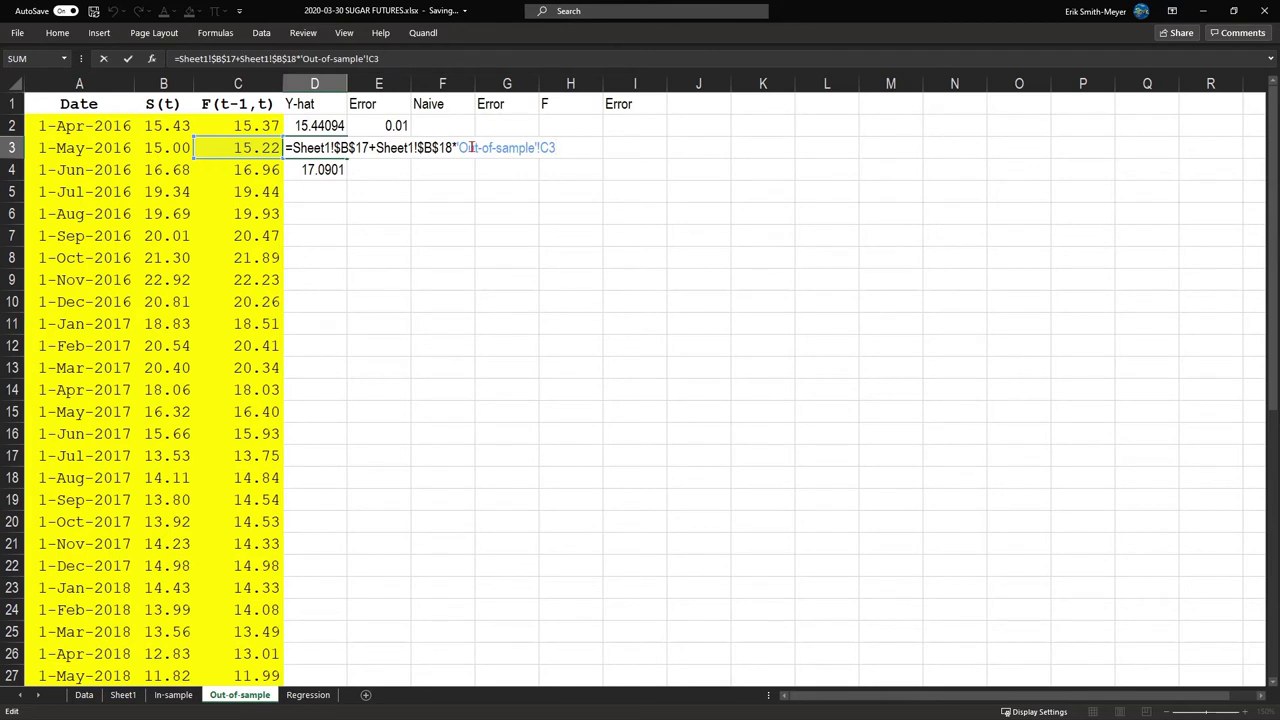
key(Return)
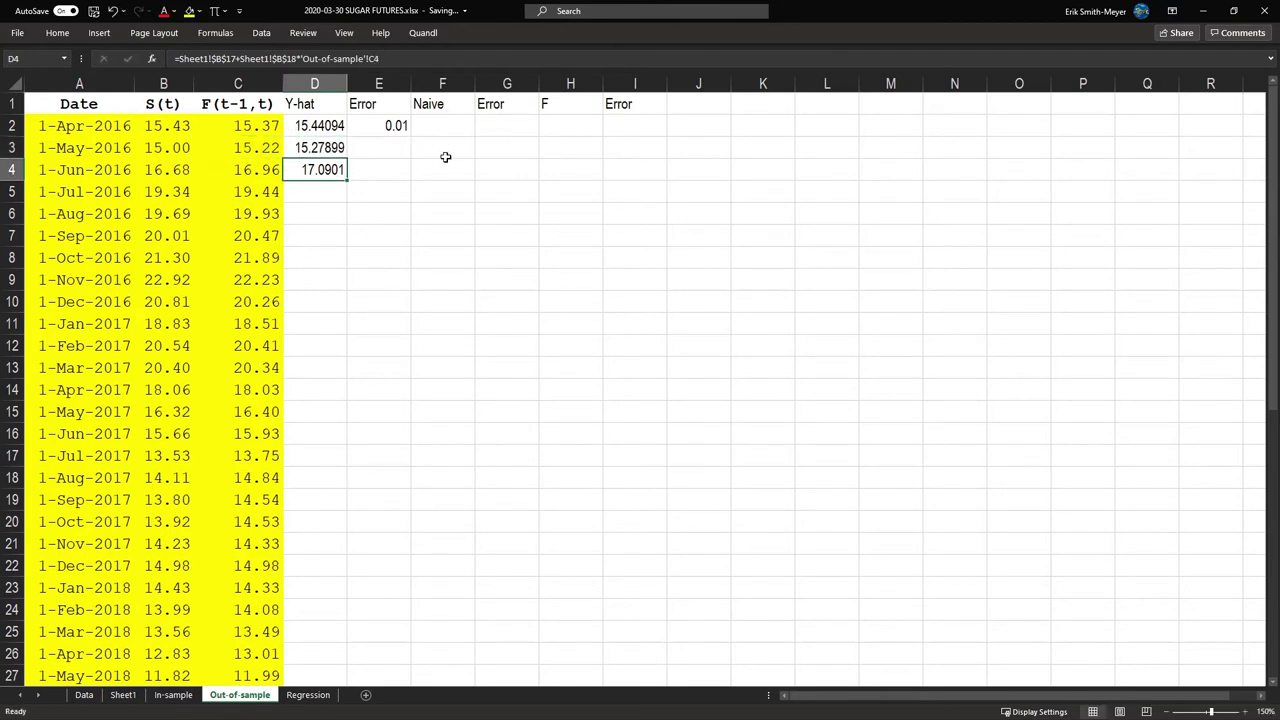
key(Up)
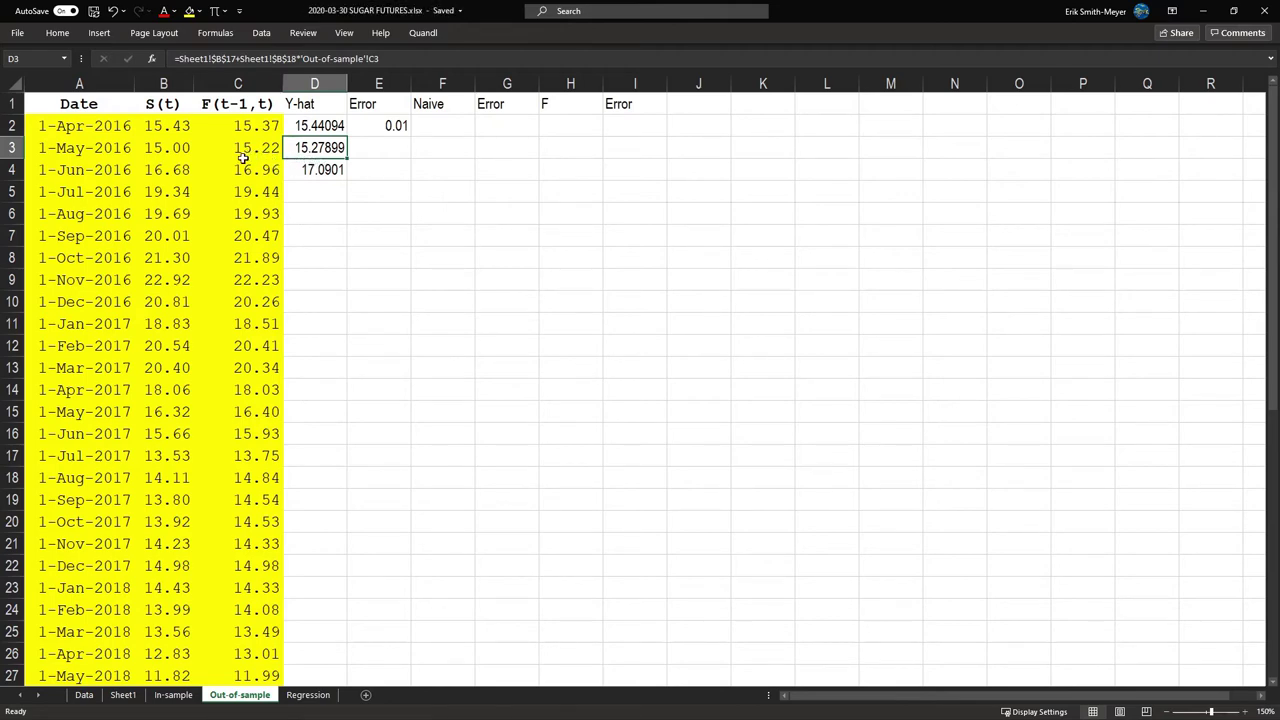
Enter =D3-B3 in E3 for a row-3 error of 0.28
click(380, 148)
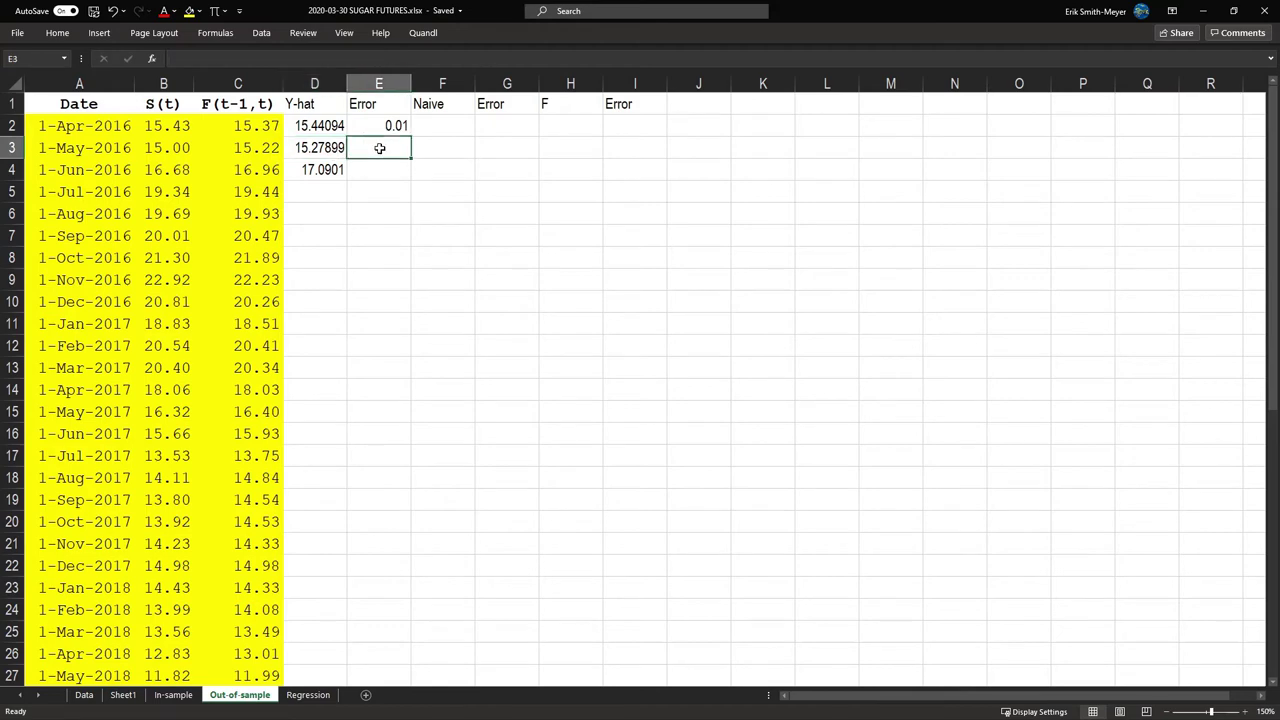
text(=)
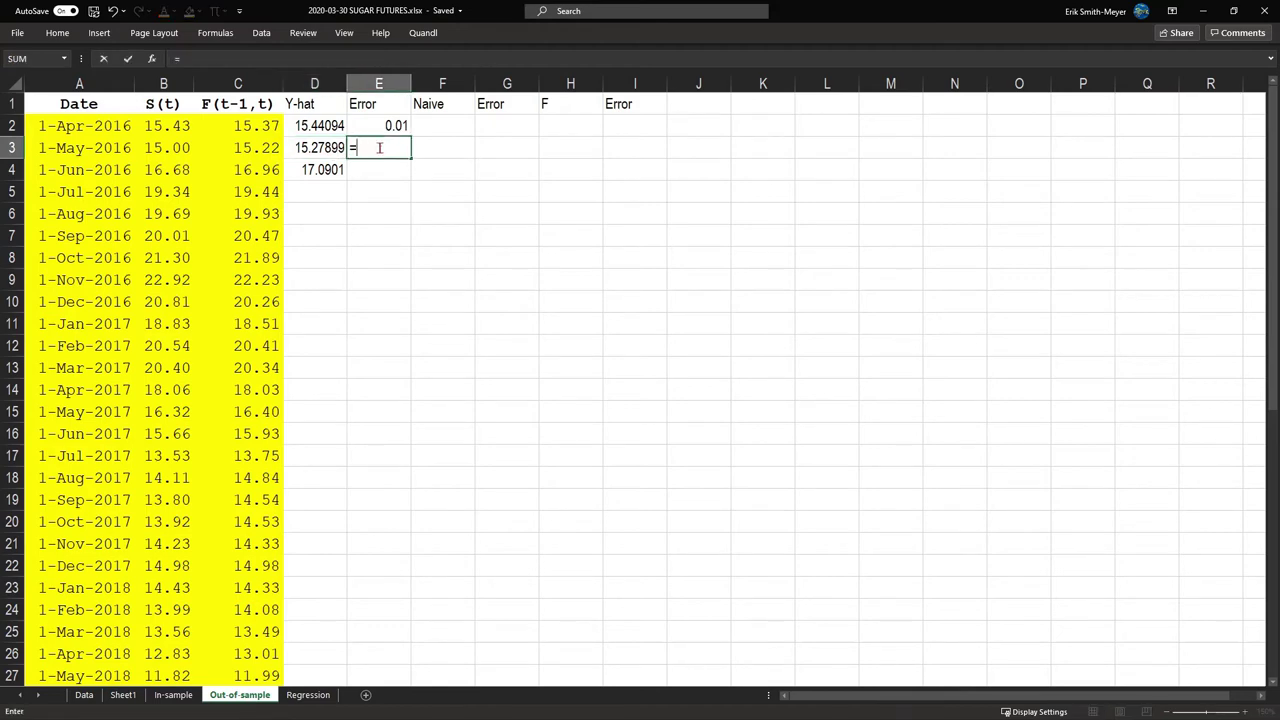
key(Left)
text(-)
key(Left)
key(Left)
key(Left)
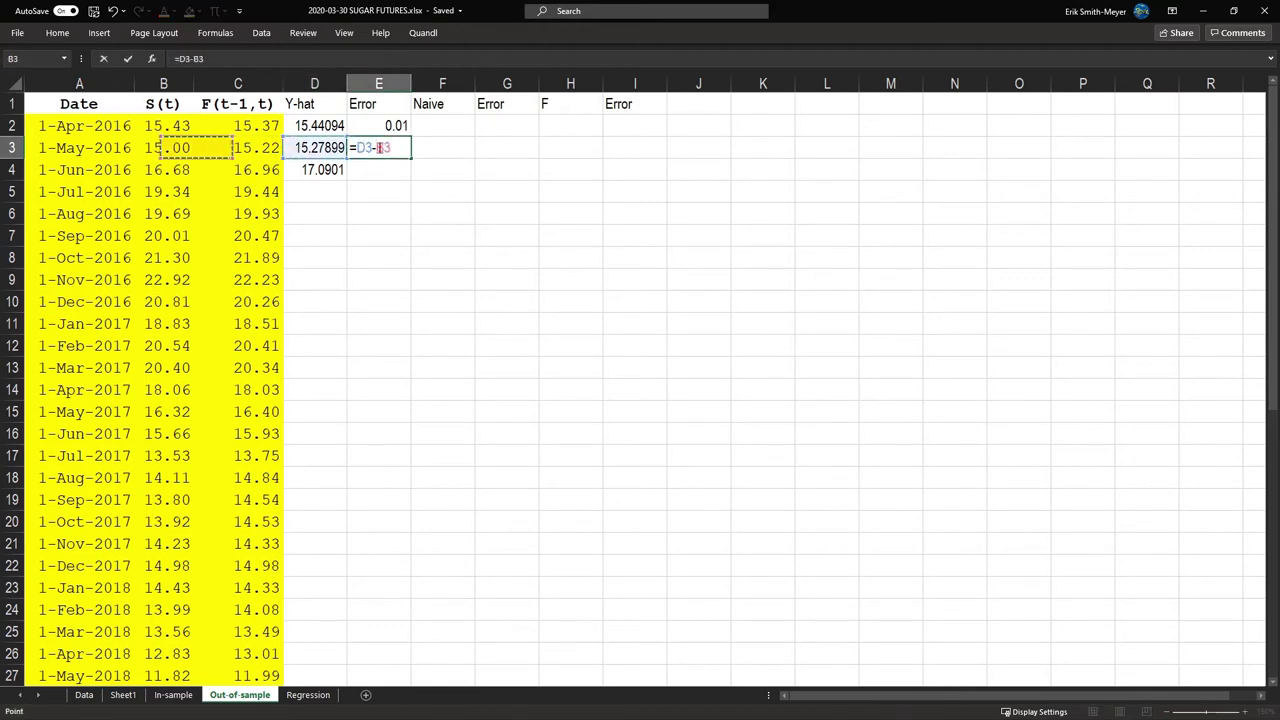
key(Return)
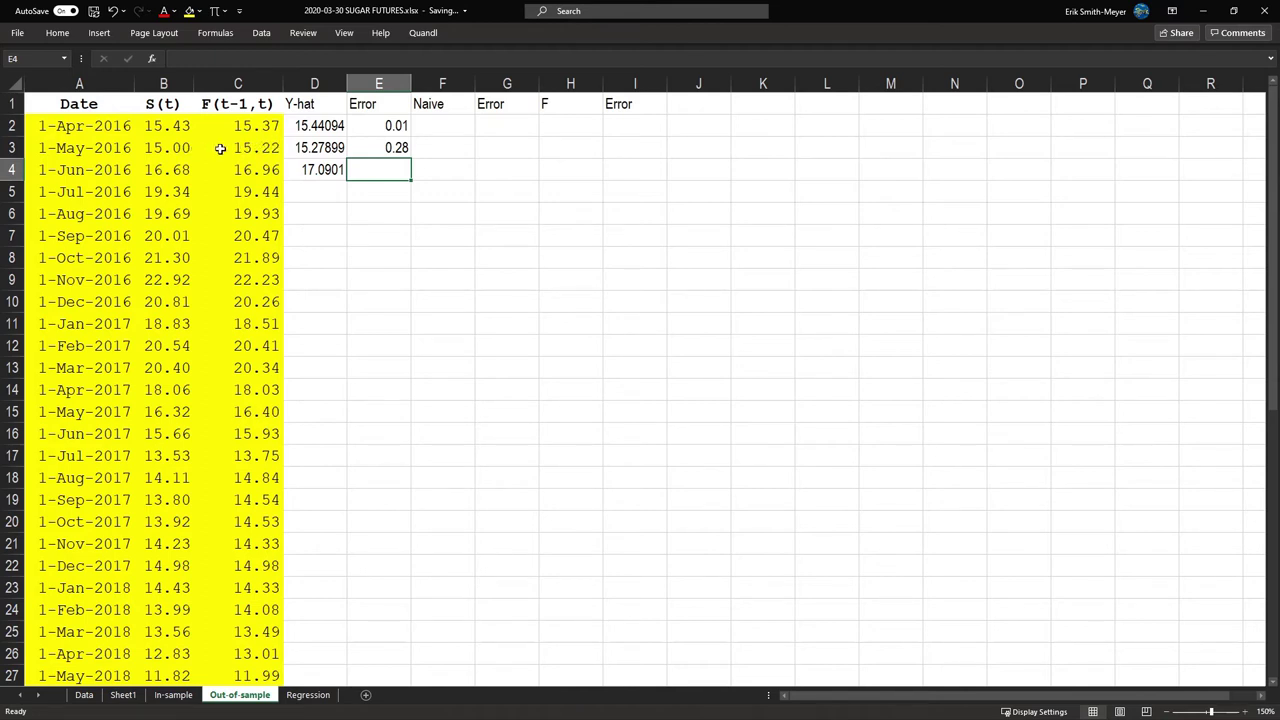
click(312, 169)
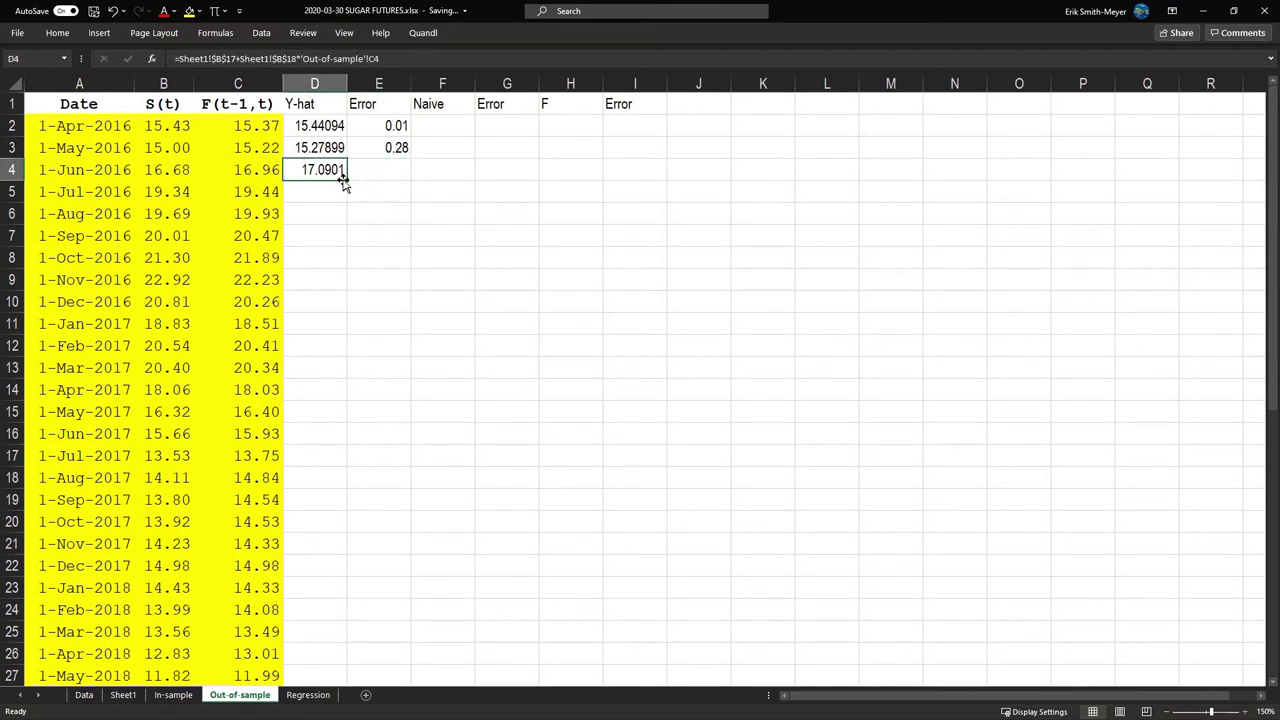
Fill the Y-hat and Error formulas down to row 49, ending at 14.73701 and -0.33
double_click(345, 181)
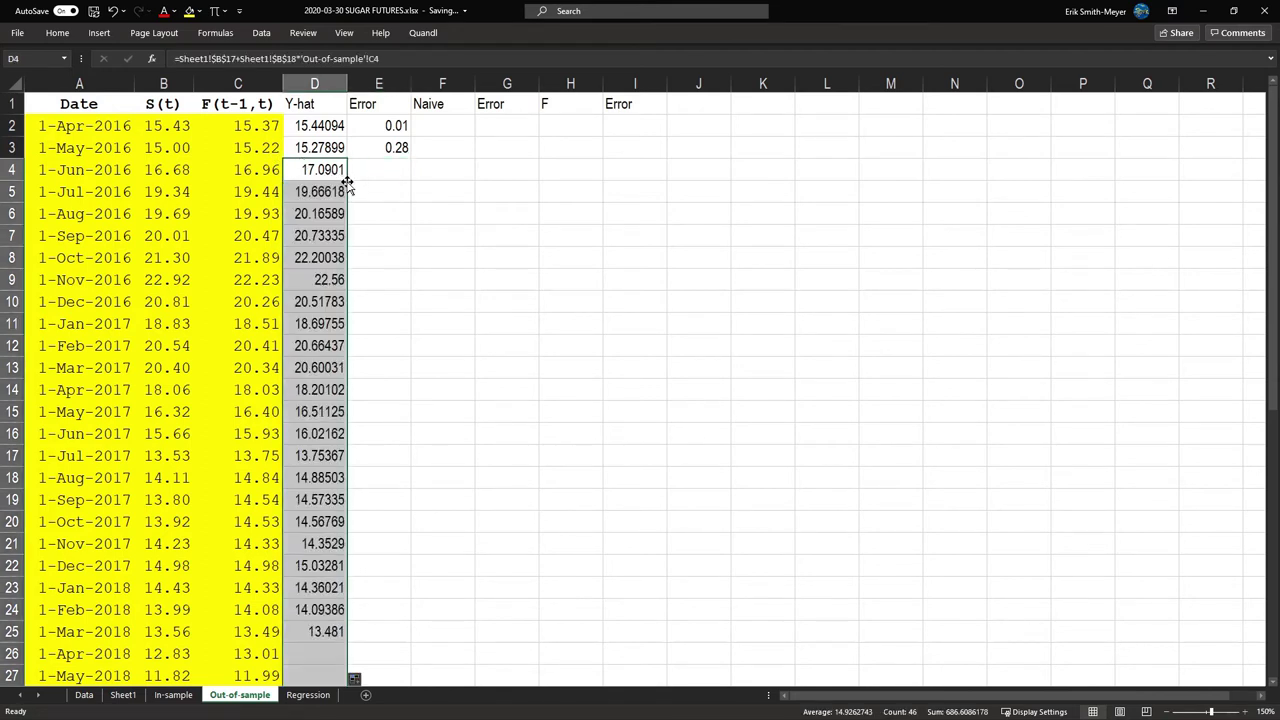
click(395, 149)
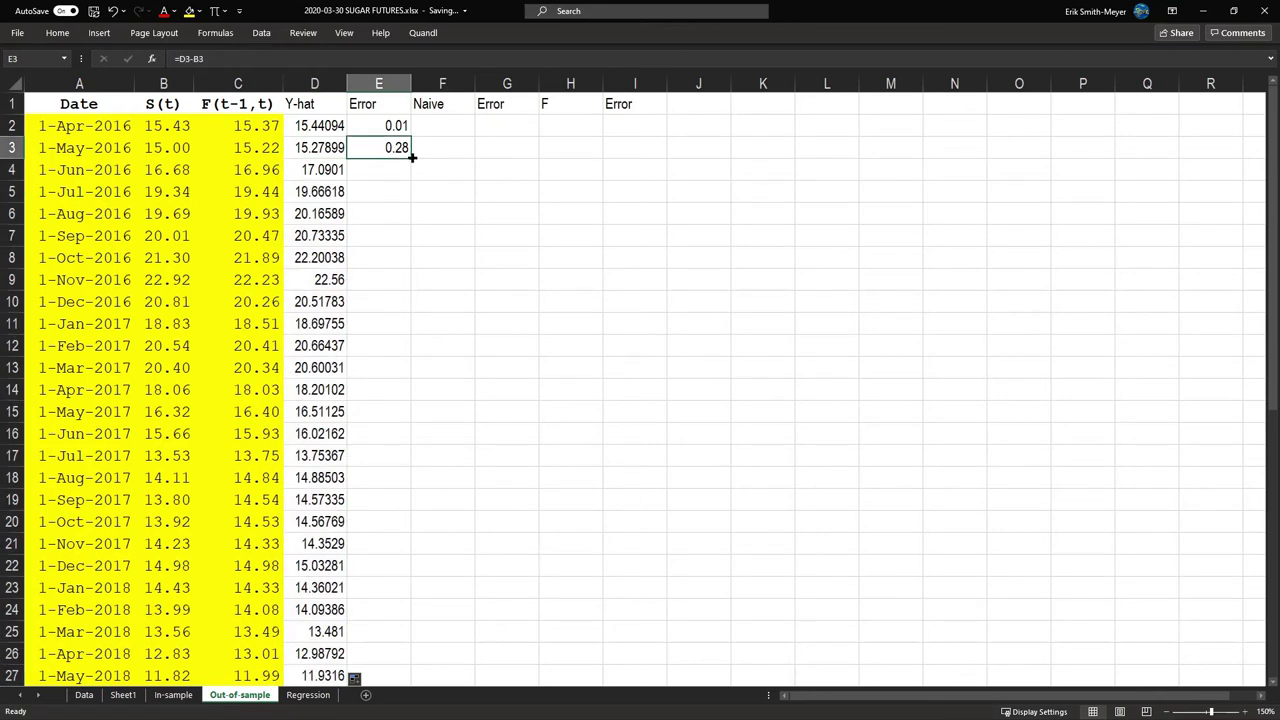
double_click(412, 157)
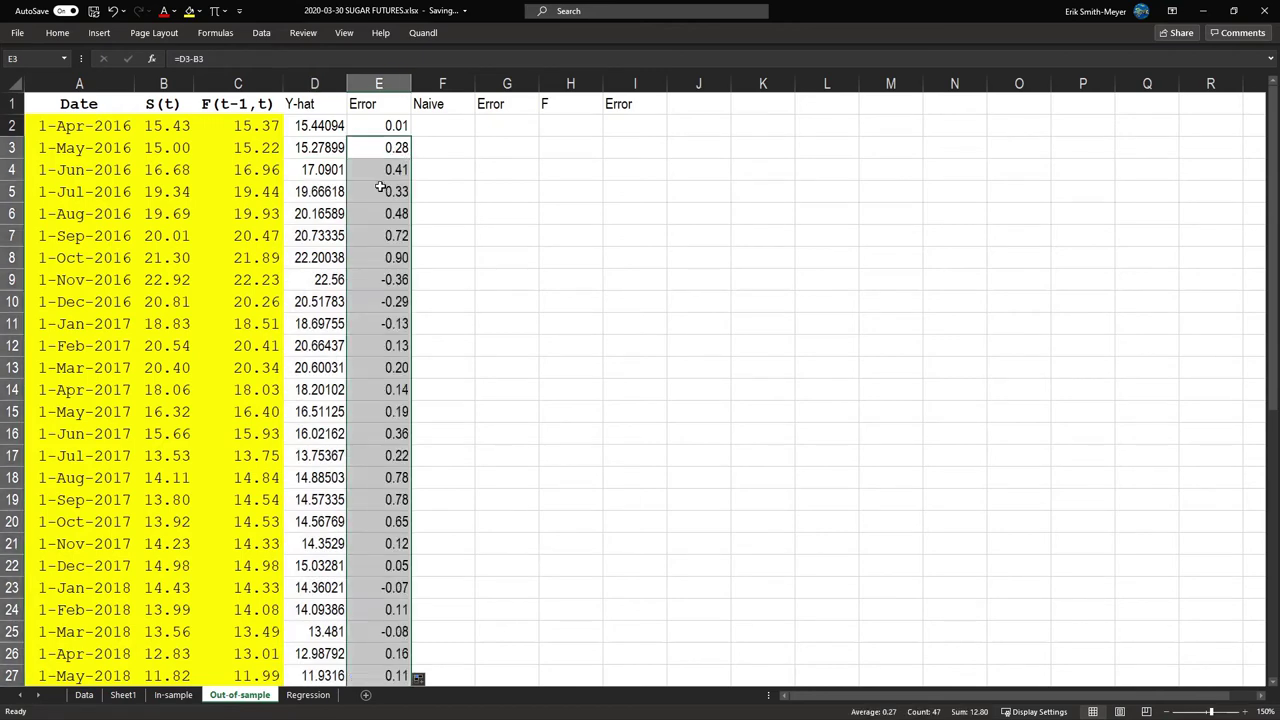
click(380, 188)
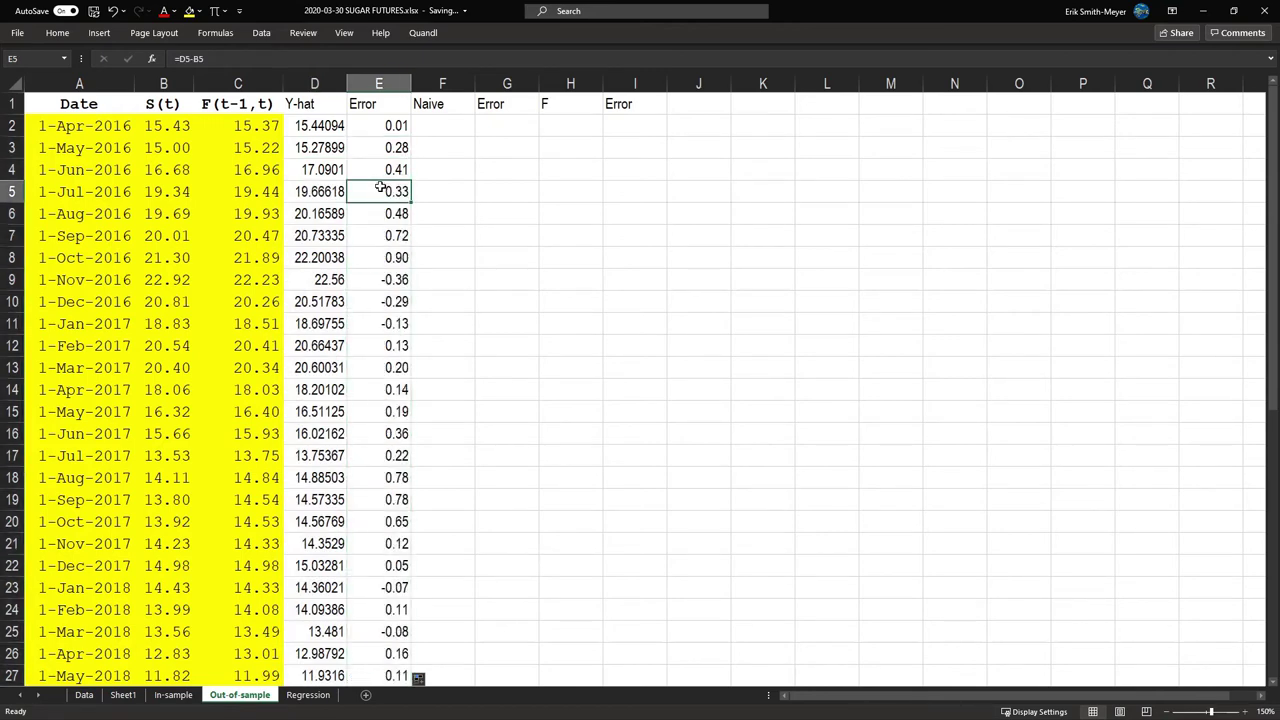
key(ctrl+Down)
scroll(380, 188, down, 1)
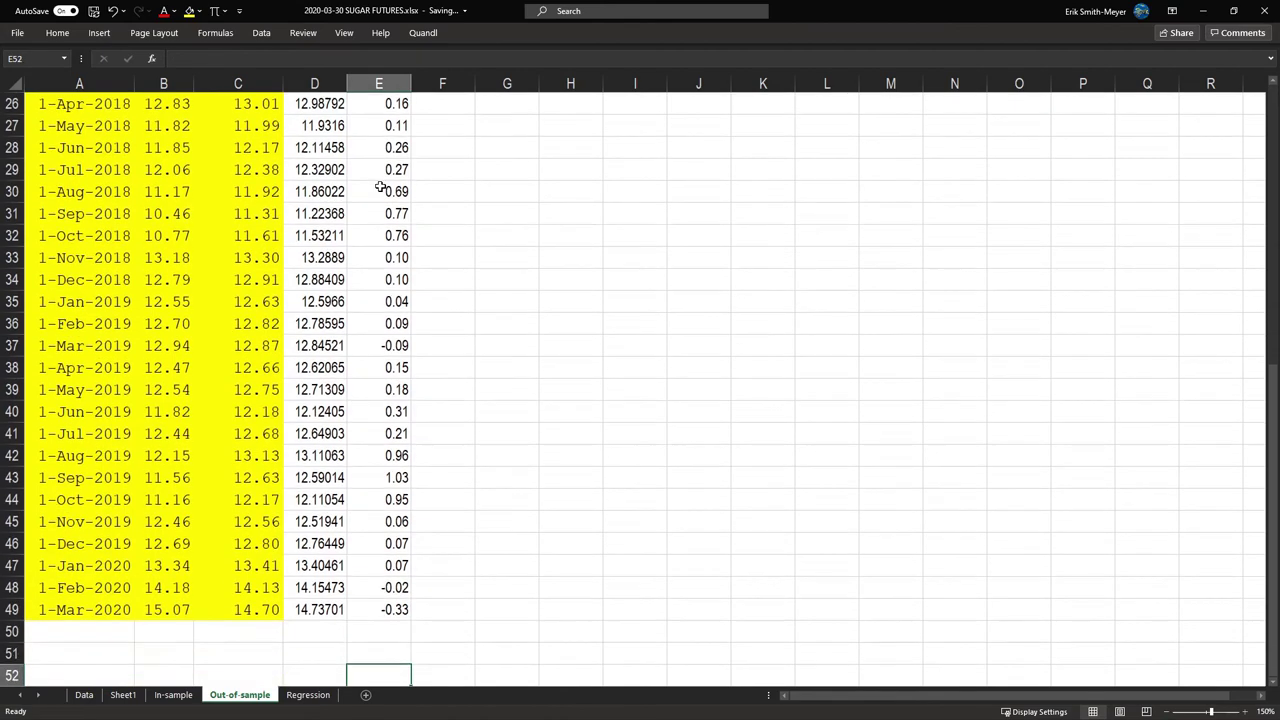
key(Left)
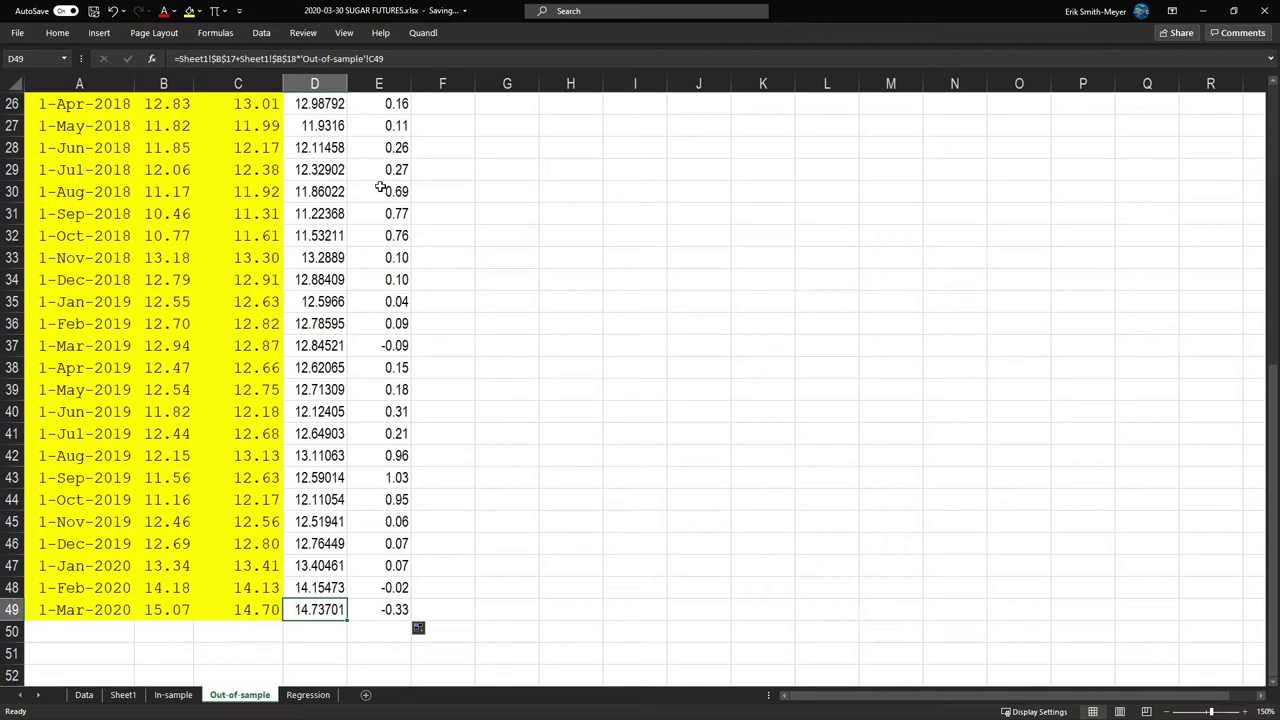
key(Right)
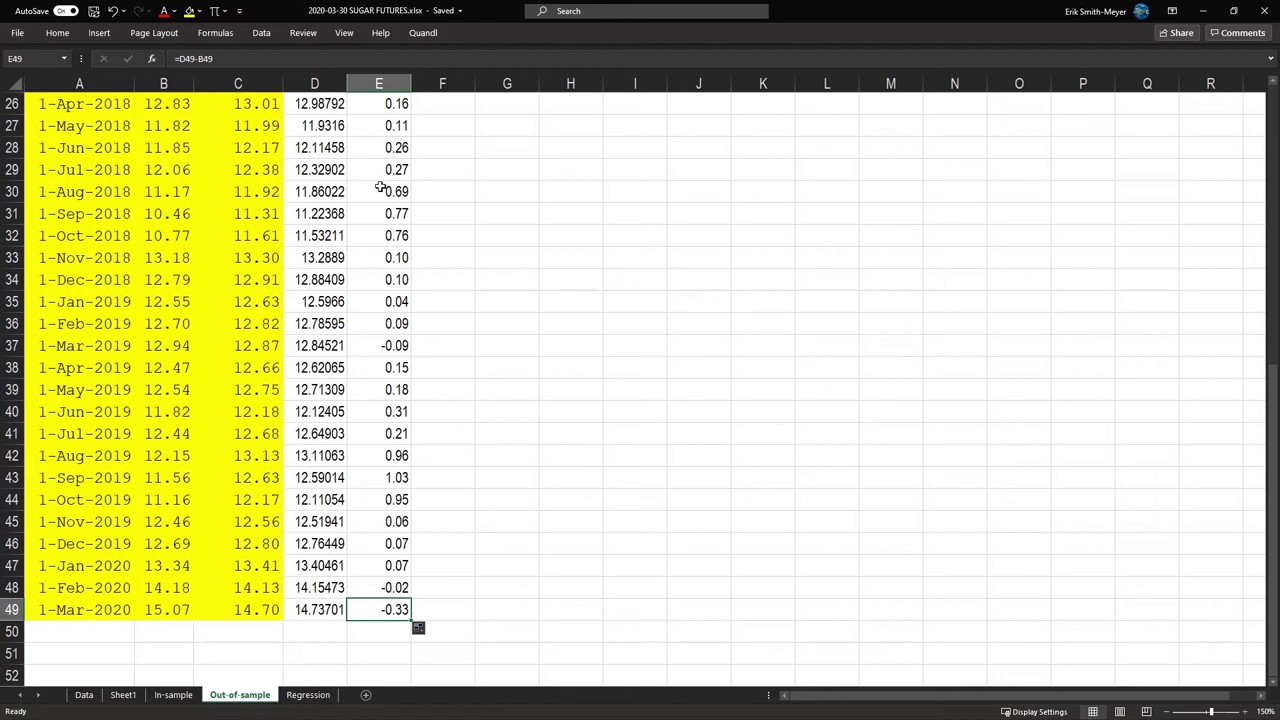
Widen column G and move to D50 below the data
drag(539, 83, 620, 83)
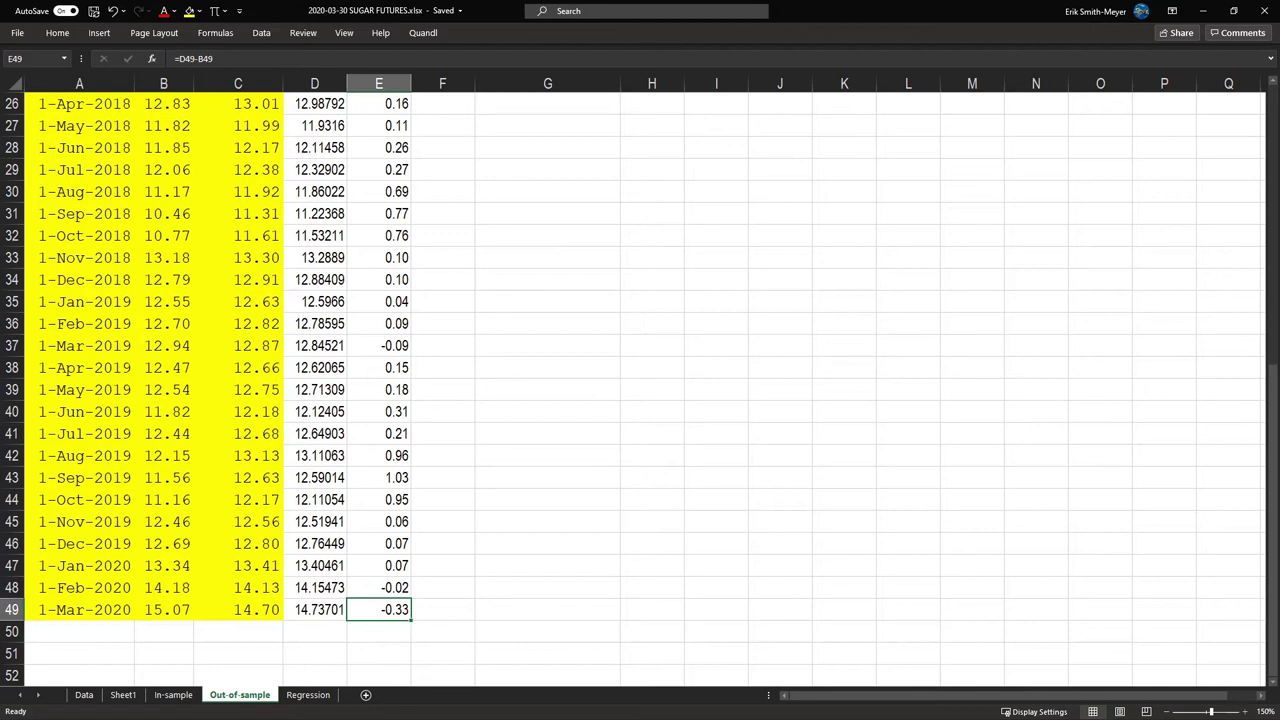
key(Down)
key(Left)
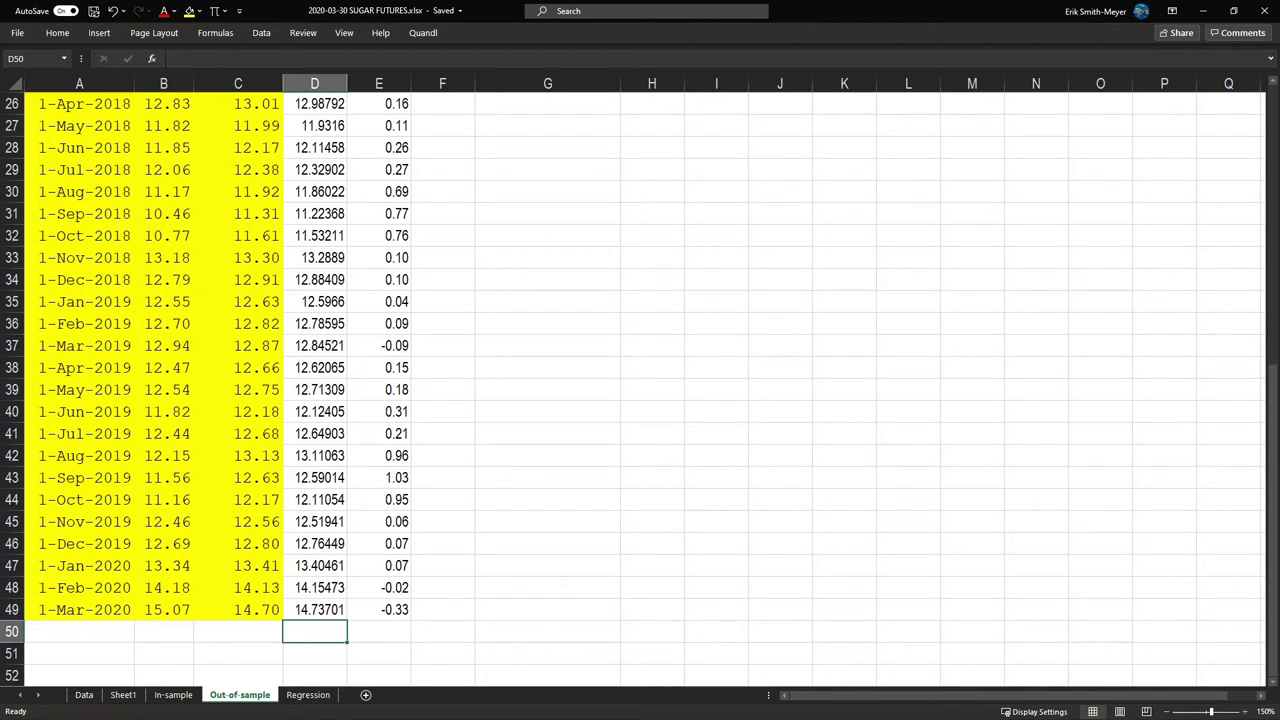
Add a Bias row with =AVERAGE(E2:E49) showing 0.27, and an SD label below it
text(Bias)
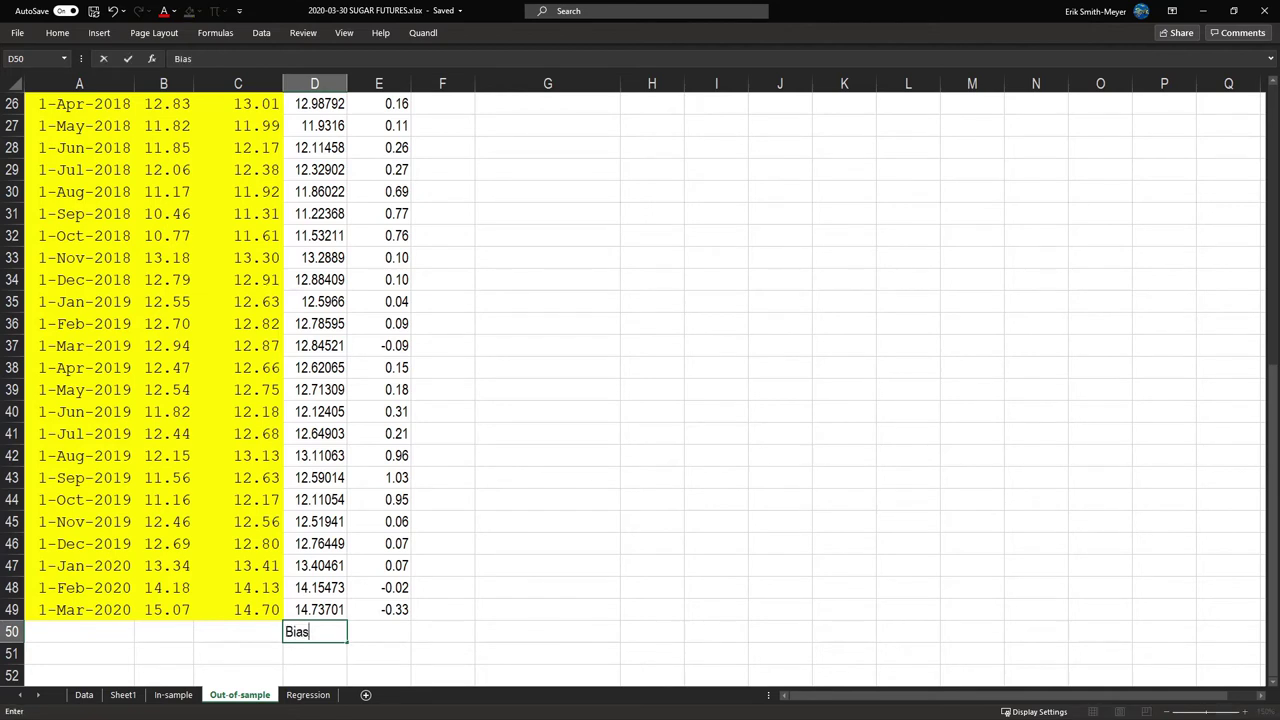
key(Tab)
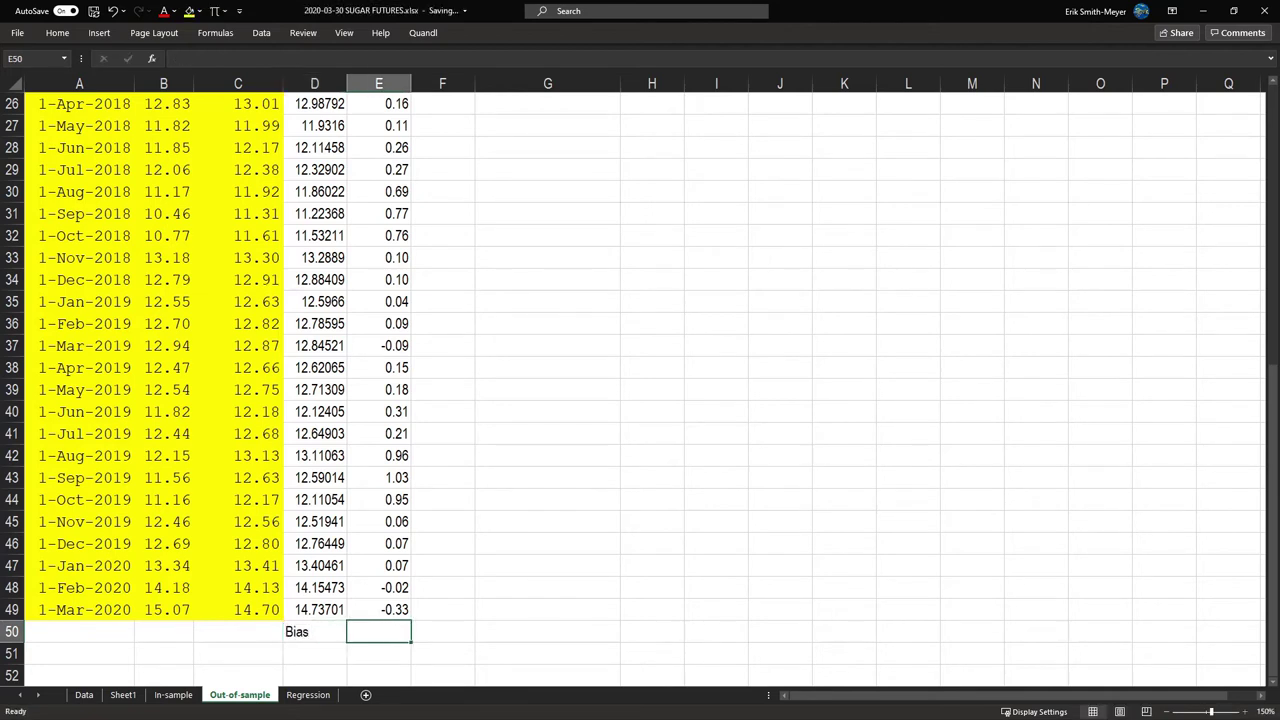
text(=averag)
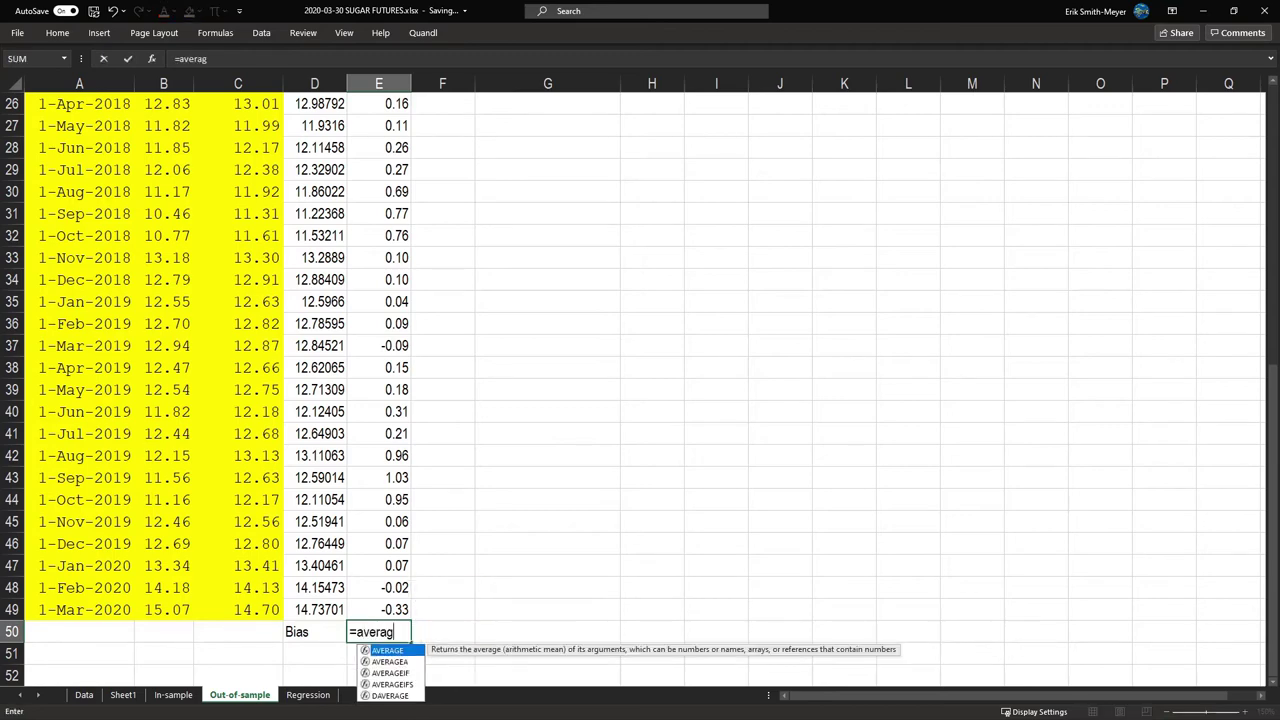
key(Tab)
key(Up)
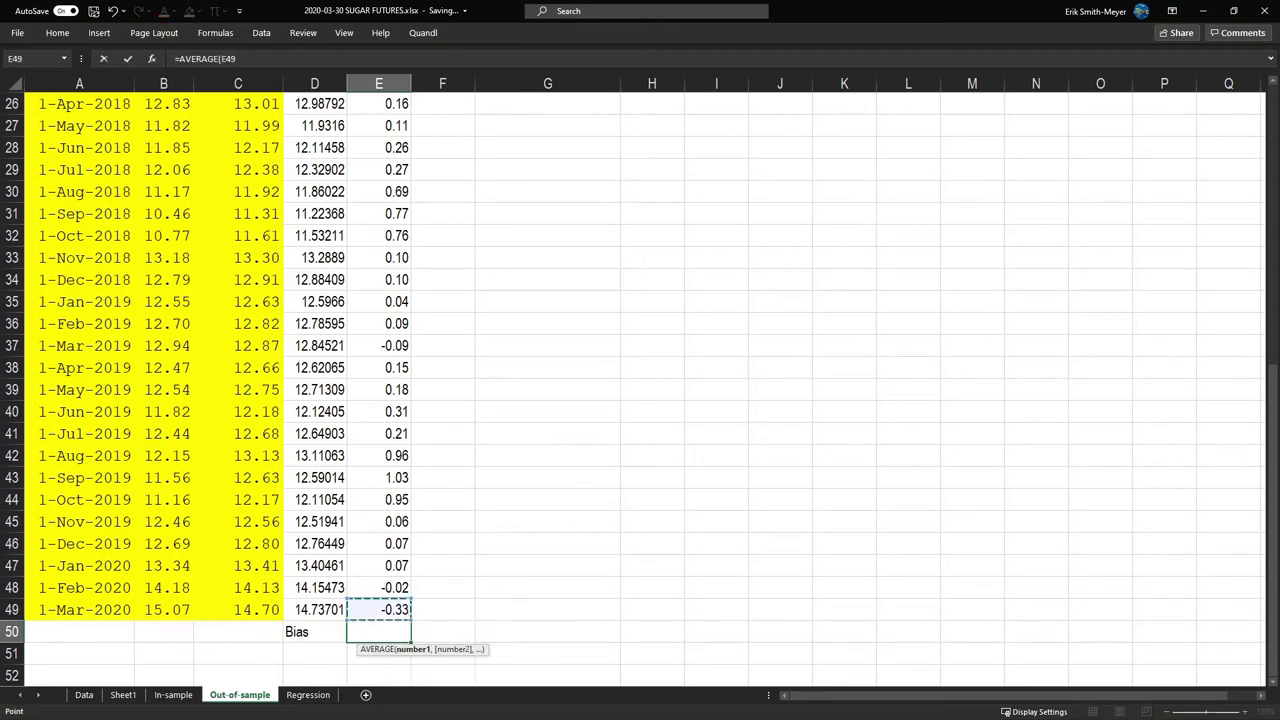
key(ctrl+shift+Up)
key(Return)
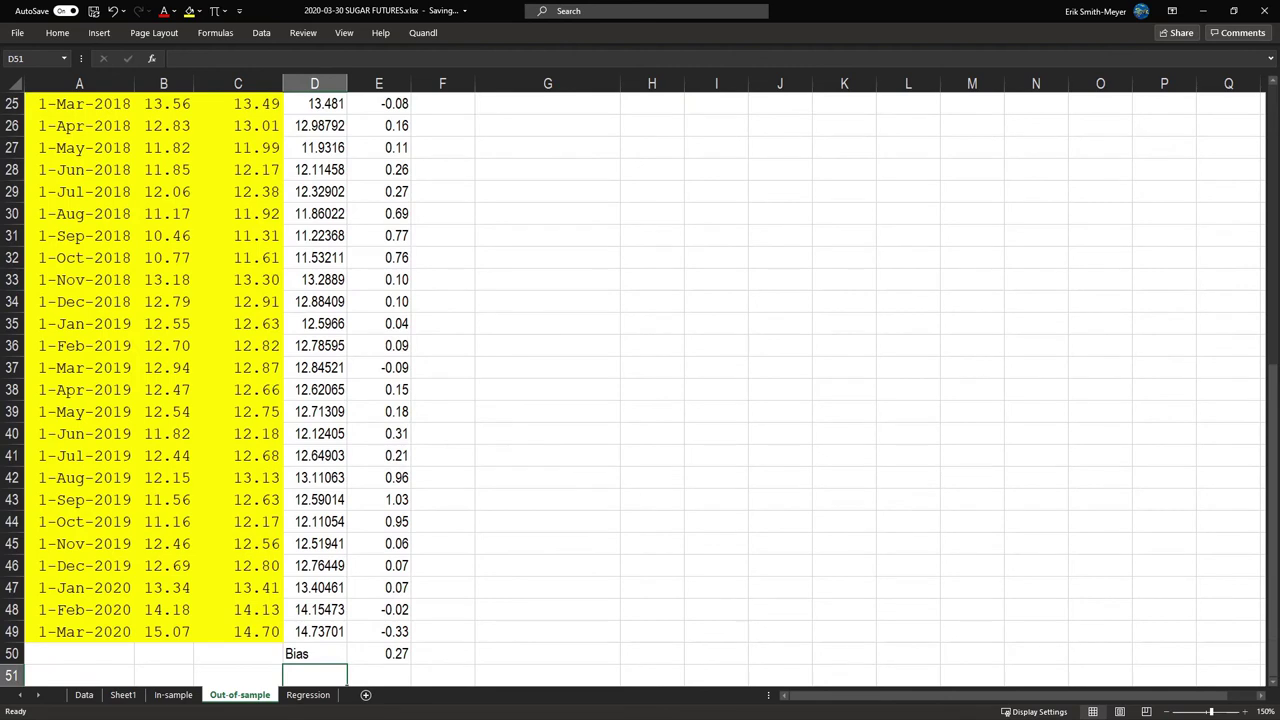
key(Right)
key(Up)
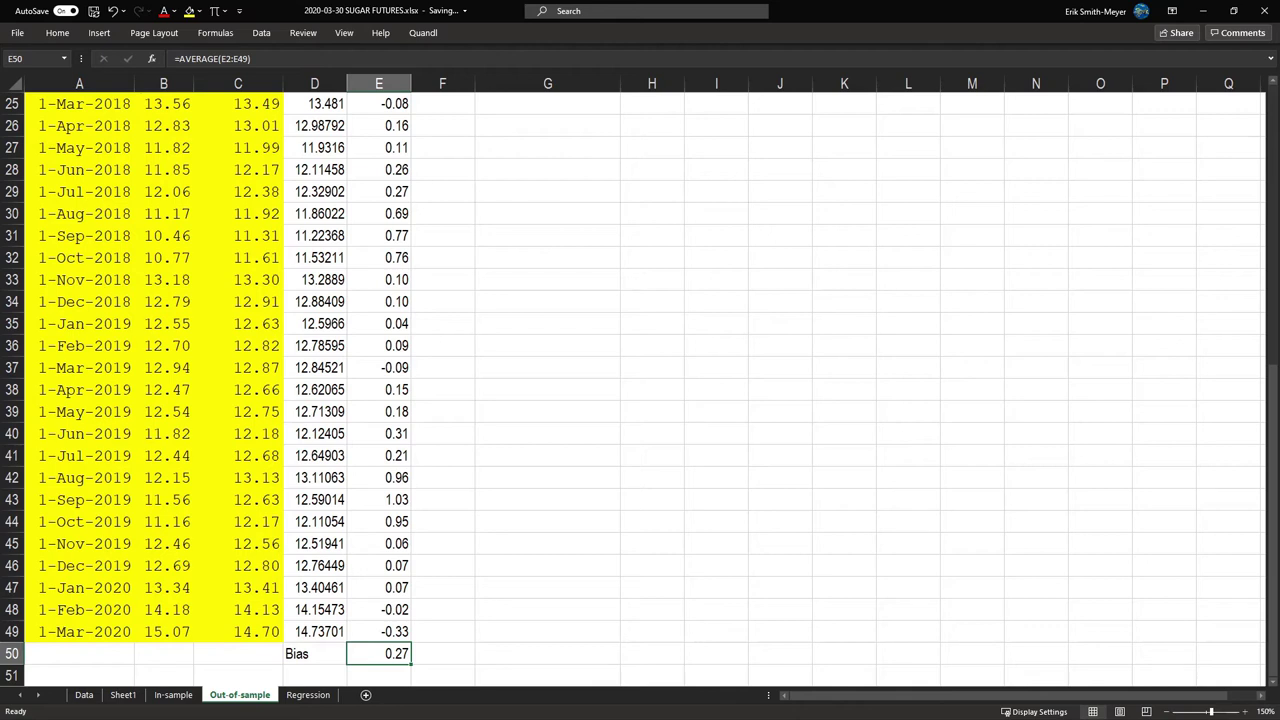
click(314, 675)
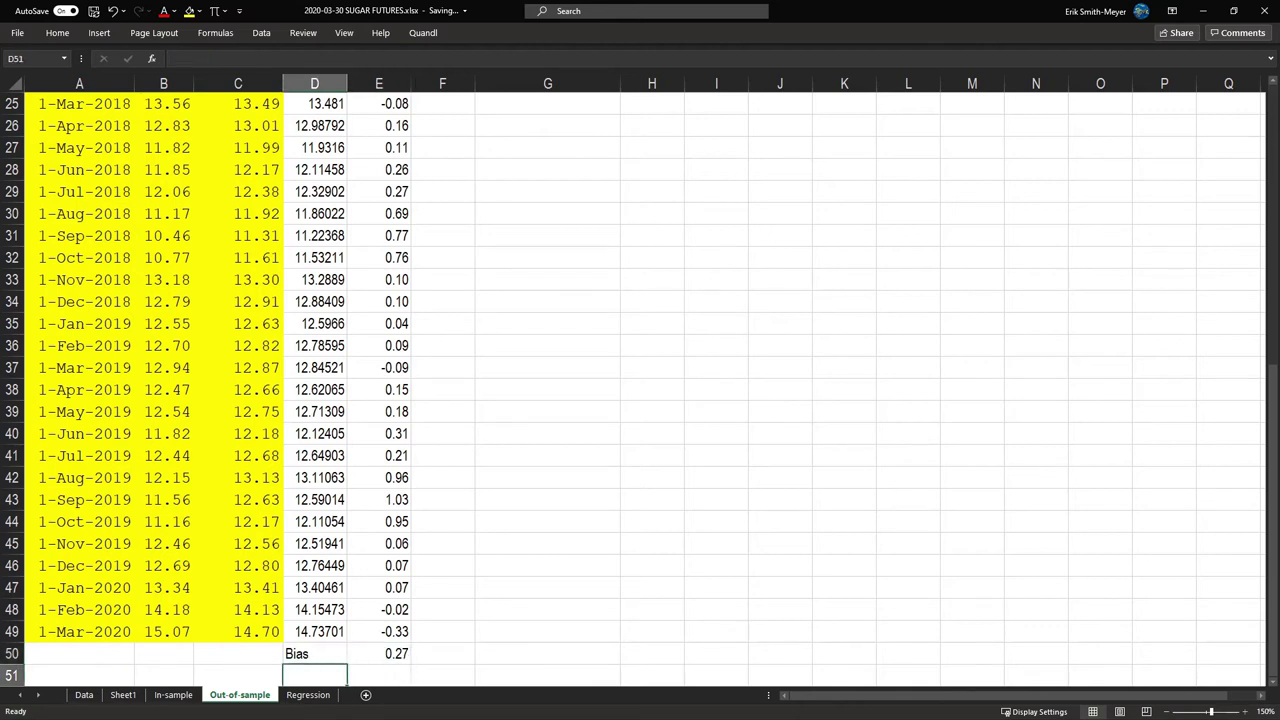
text(SD)
key(Tab)
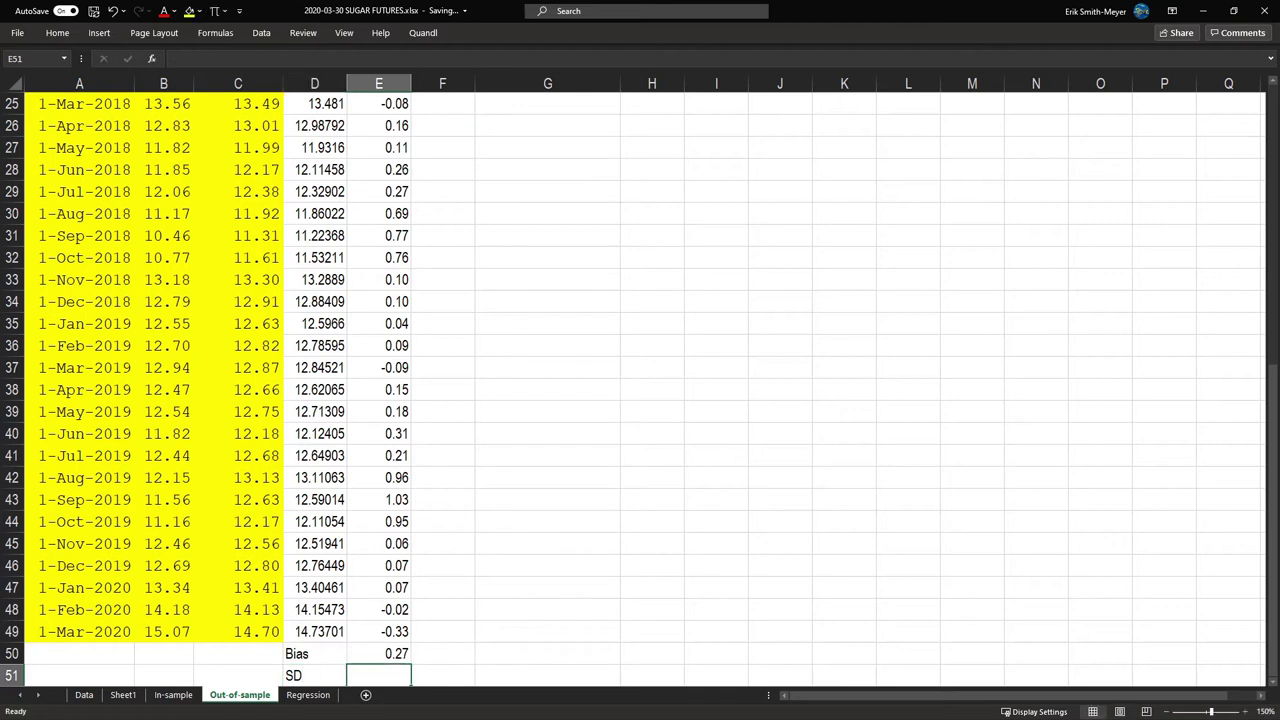
text(=str)
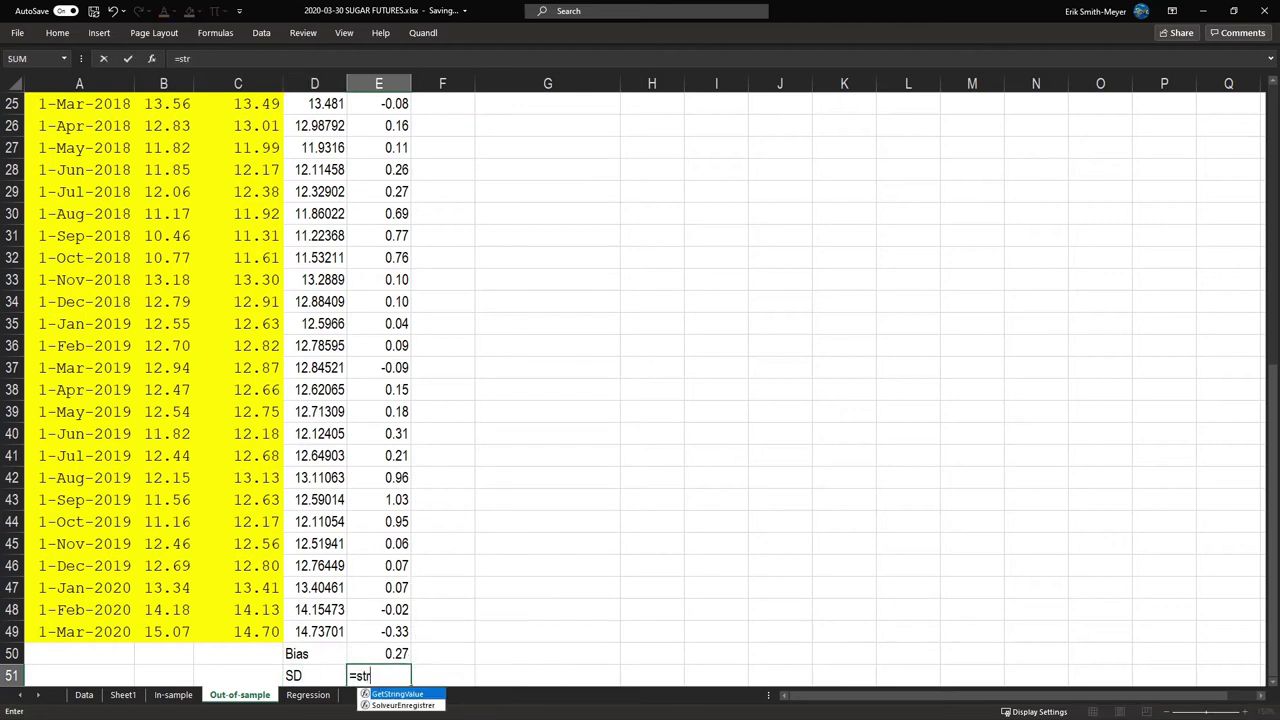
key(BackSpace)
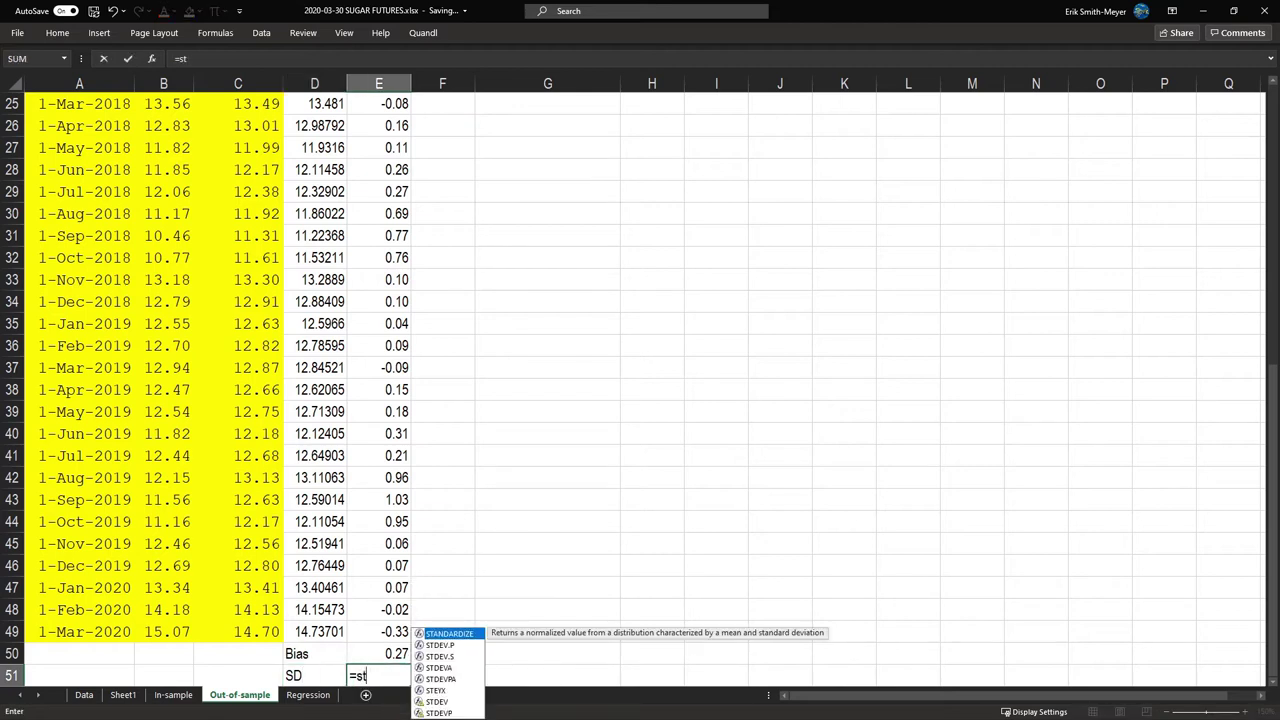
text(e)
key(BackSpace)
text(dev)
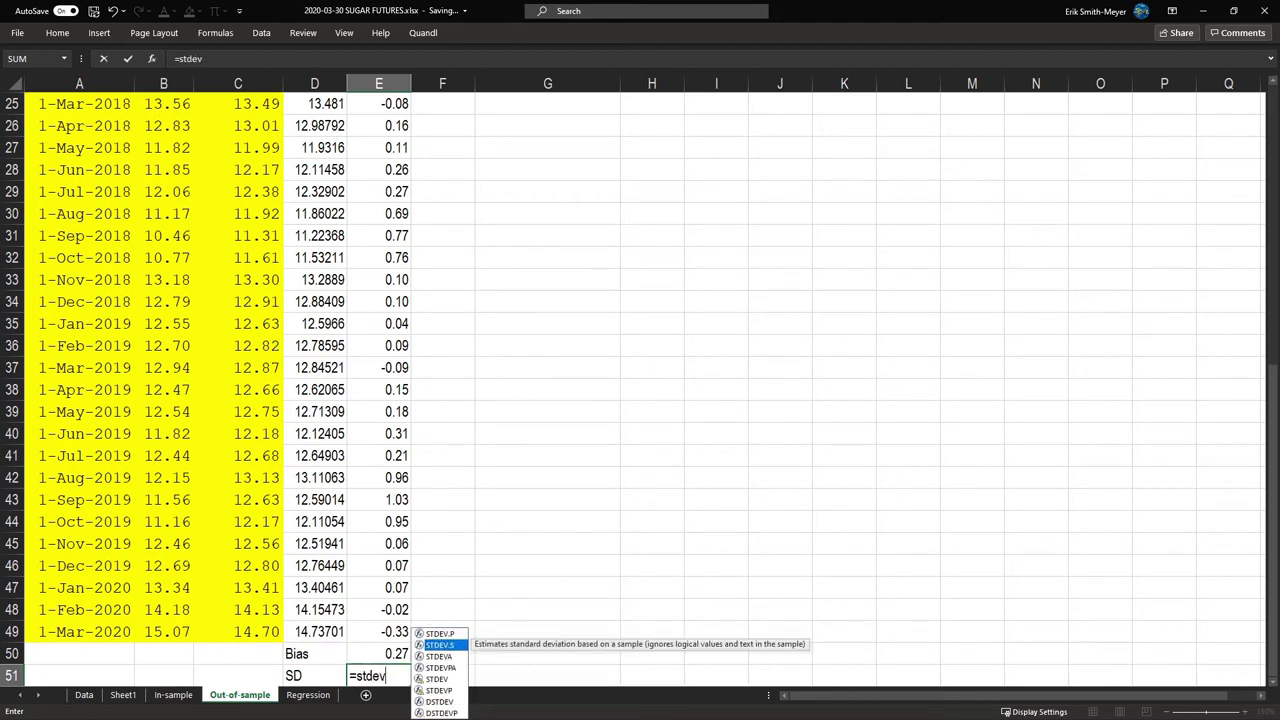
key(Tab)
key(Up)
key(Up)
key(ctrl+shift+Up)
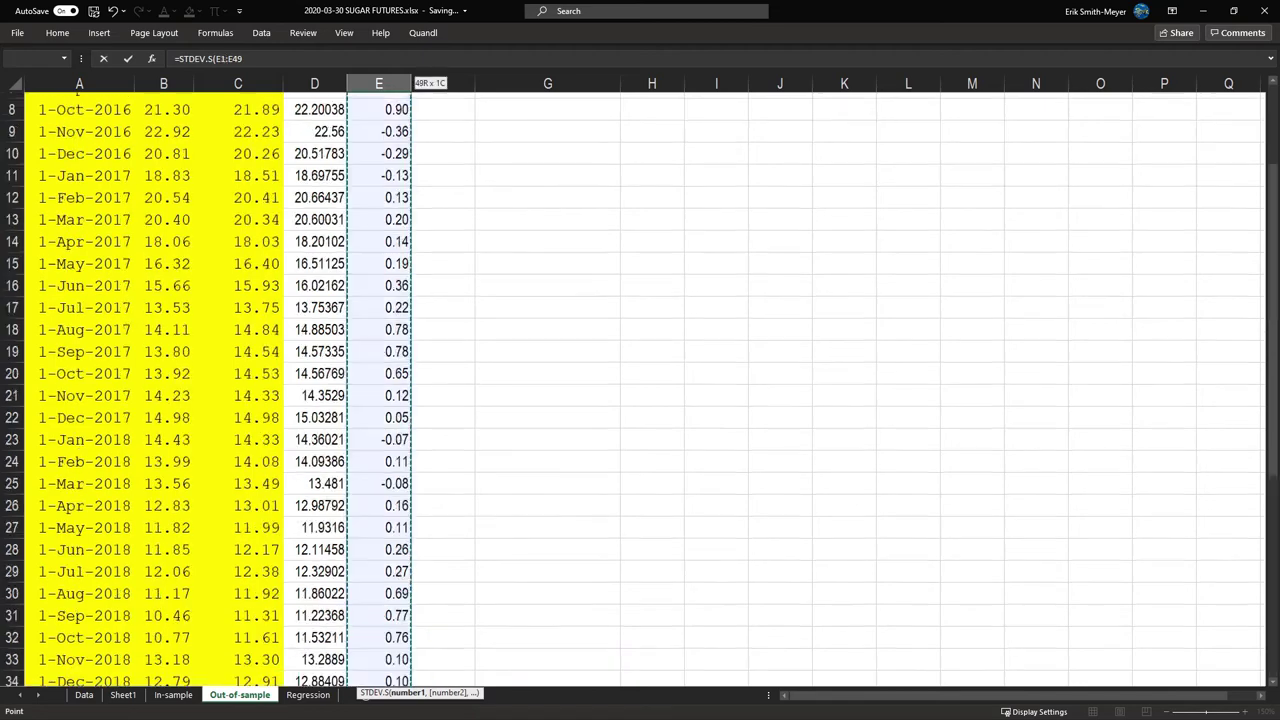
key(Return)
key(Down)
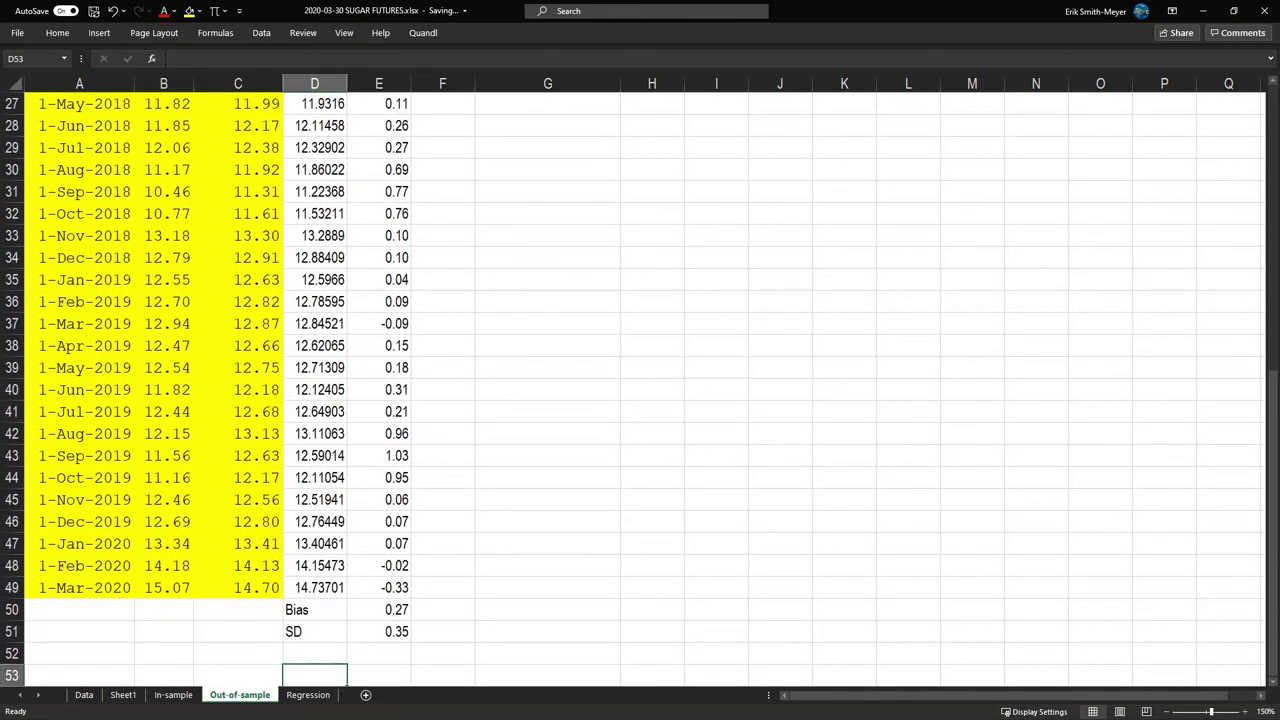
key(Up)
key(Up)
key(Right)
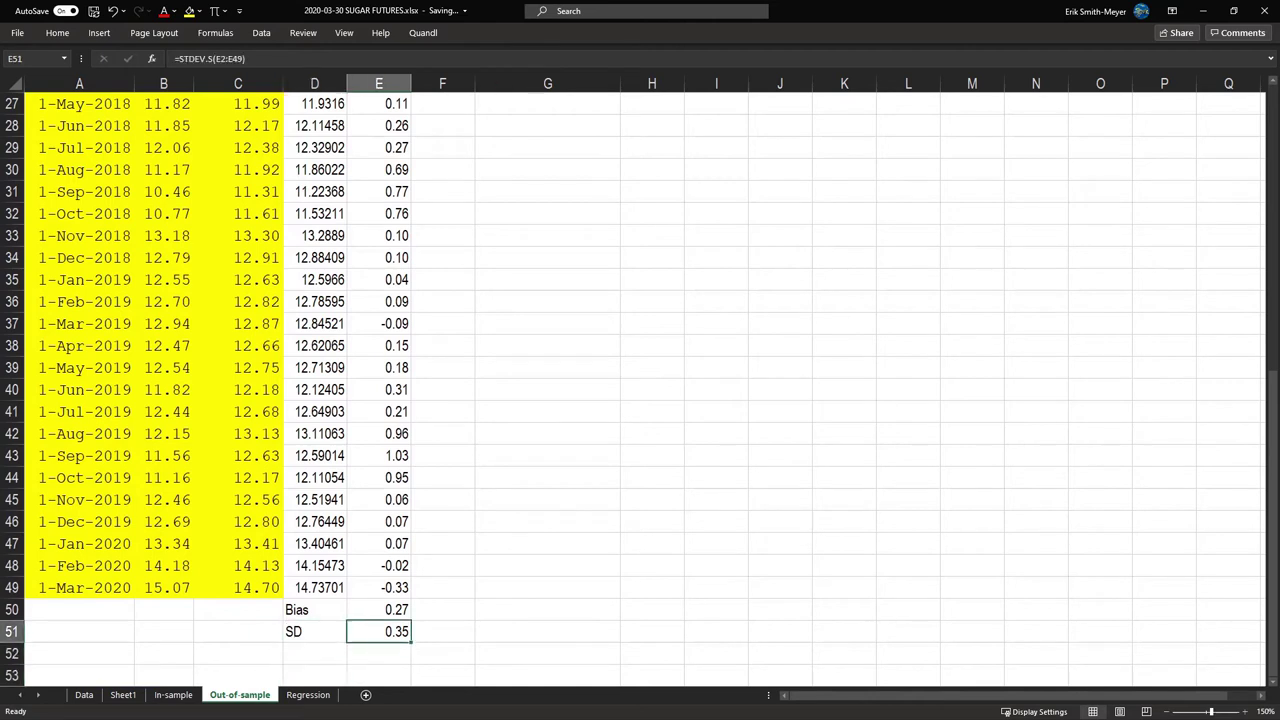
key(Up)
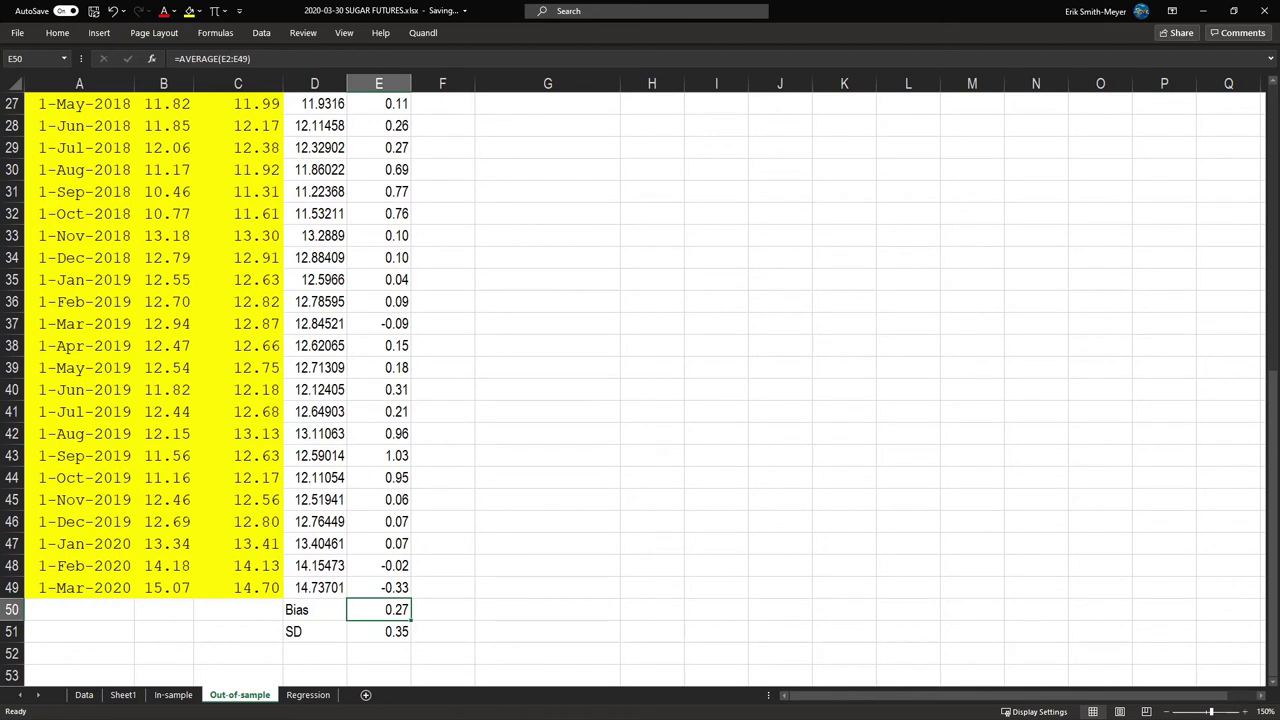
key(Down)
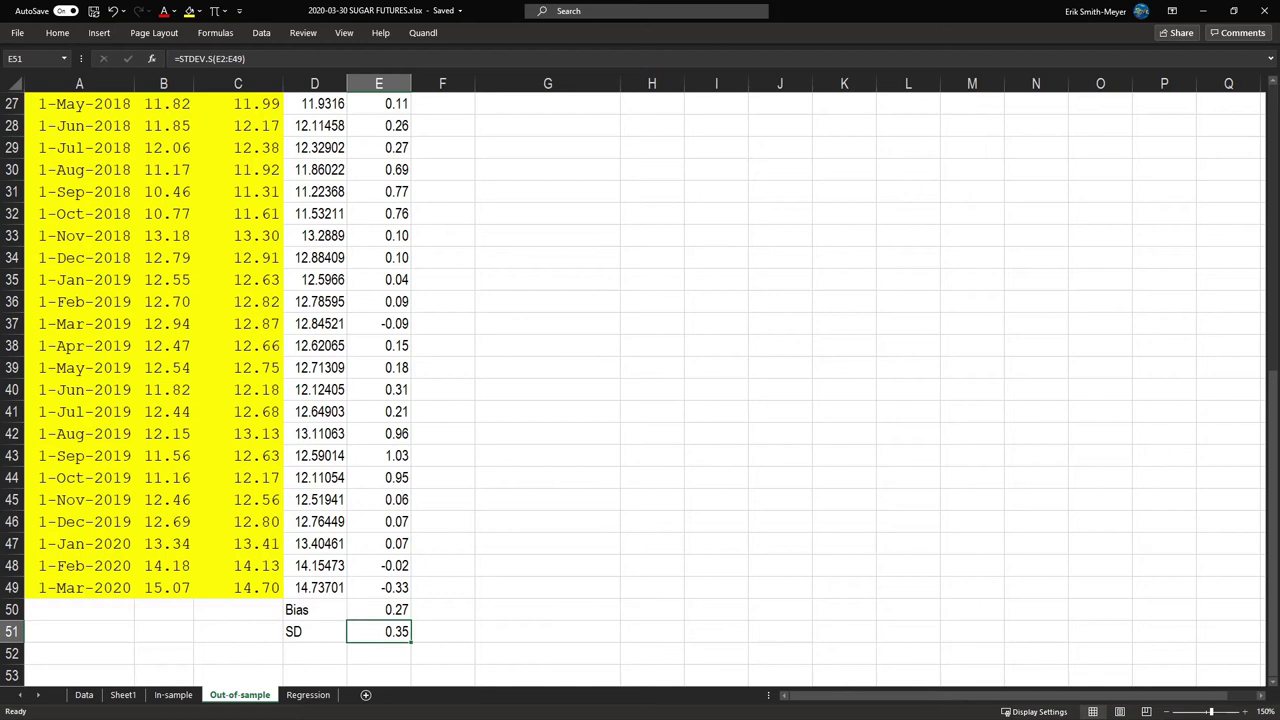
Label D52 RMSE and enter the squared error =E2^2 in F2
click(314, 653)
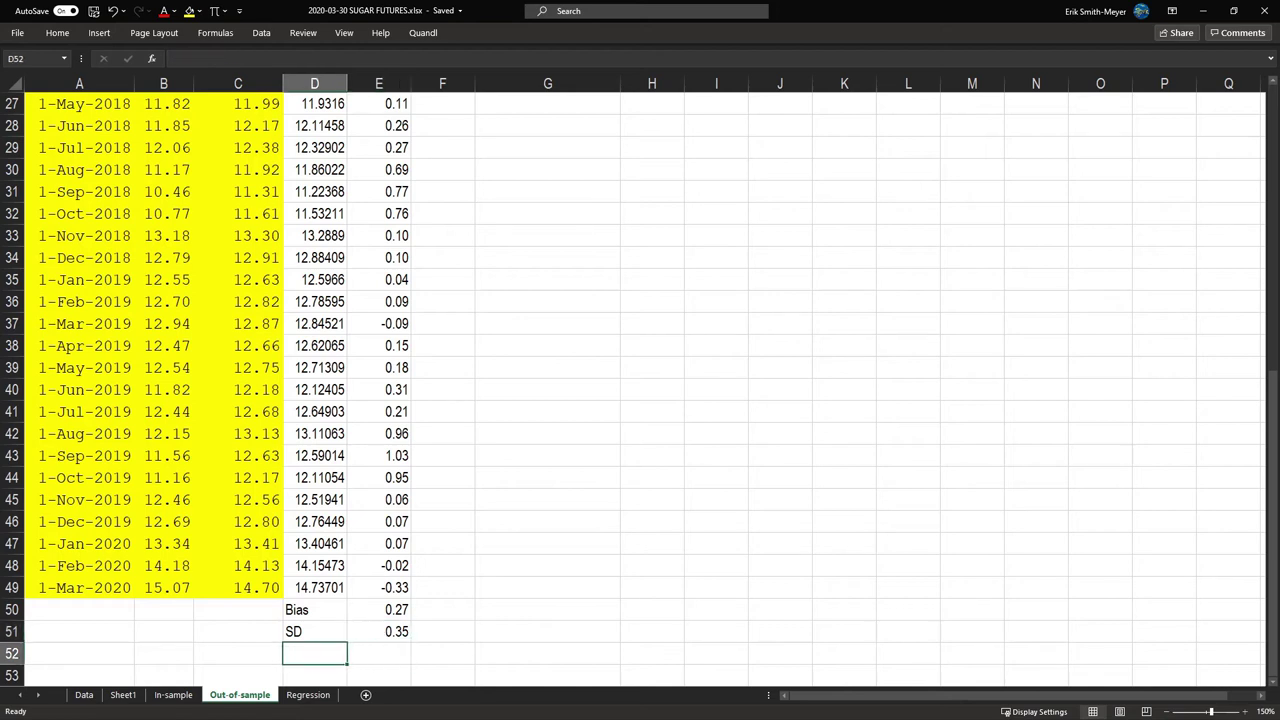
text(RMSE)
key(Tab)
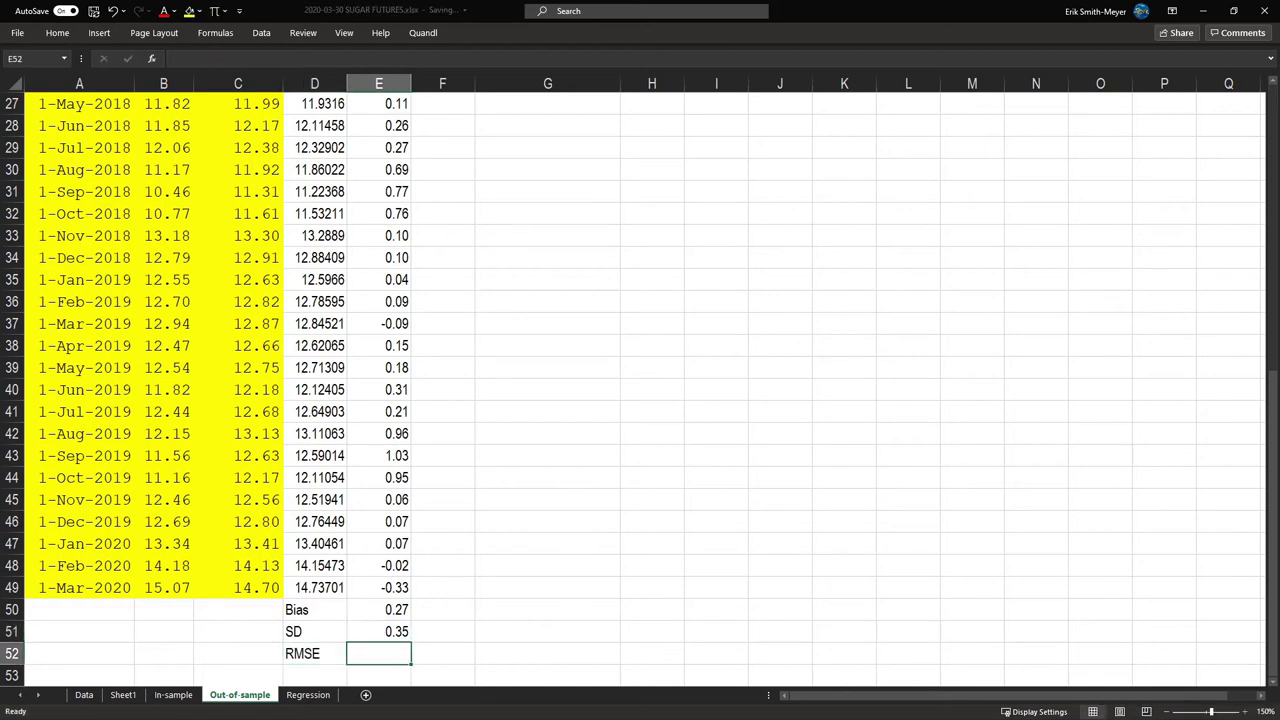
key(Right)
key(Up)
key(Up)
key(Up)
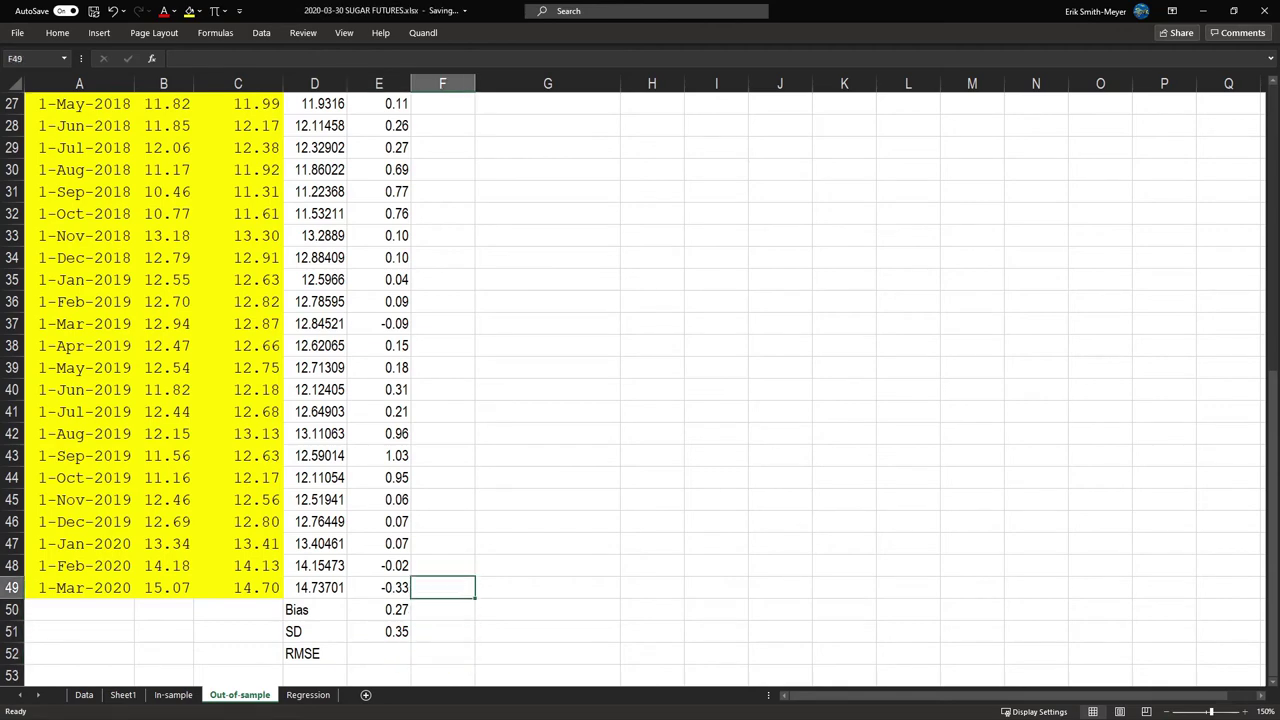
key(ctrl+Up)
key(Down)
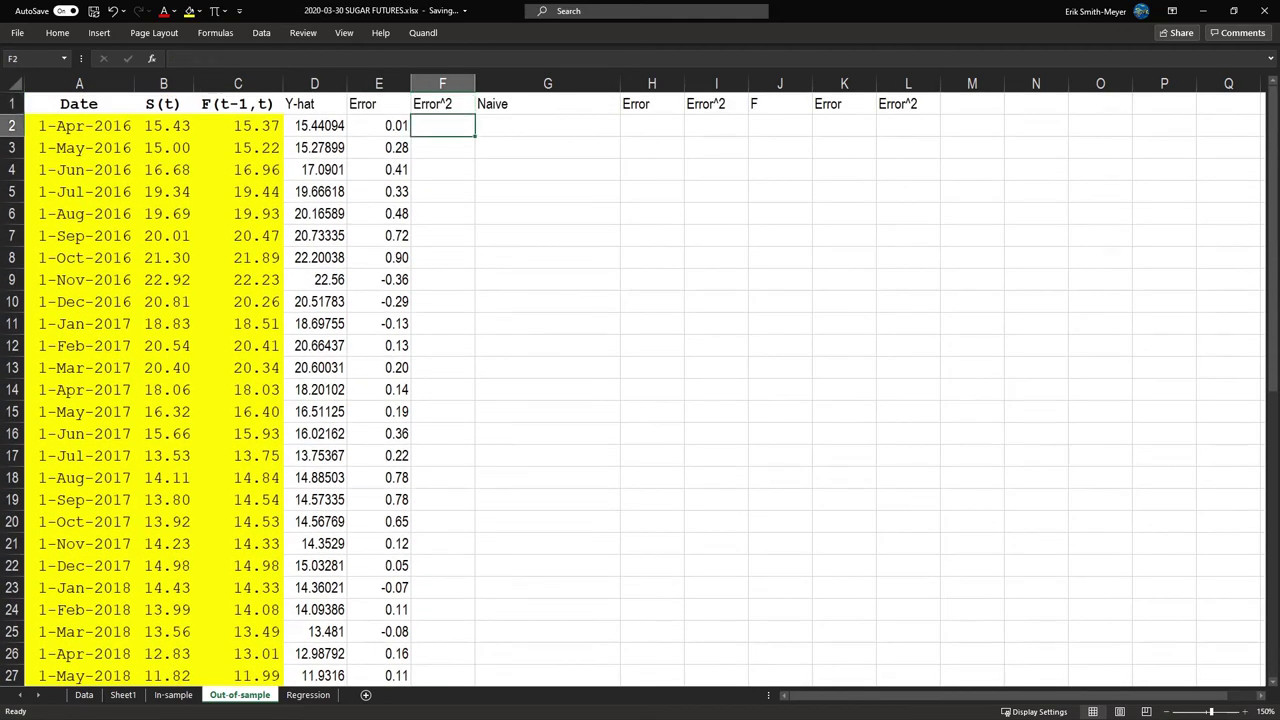
text(=)
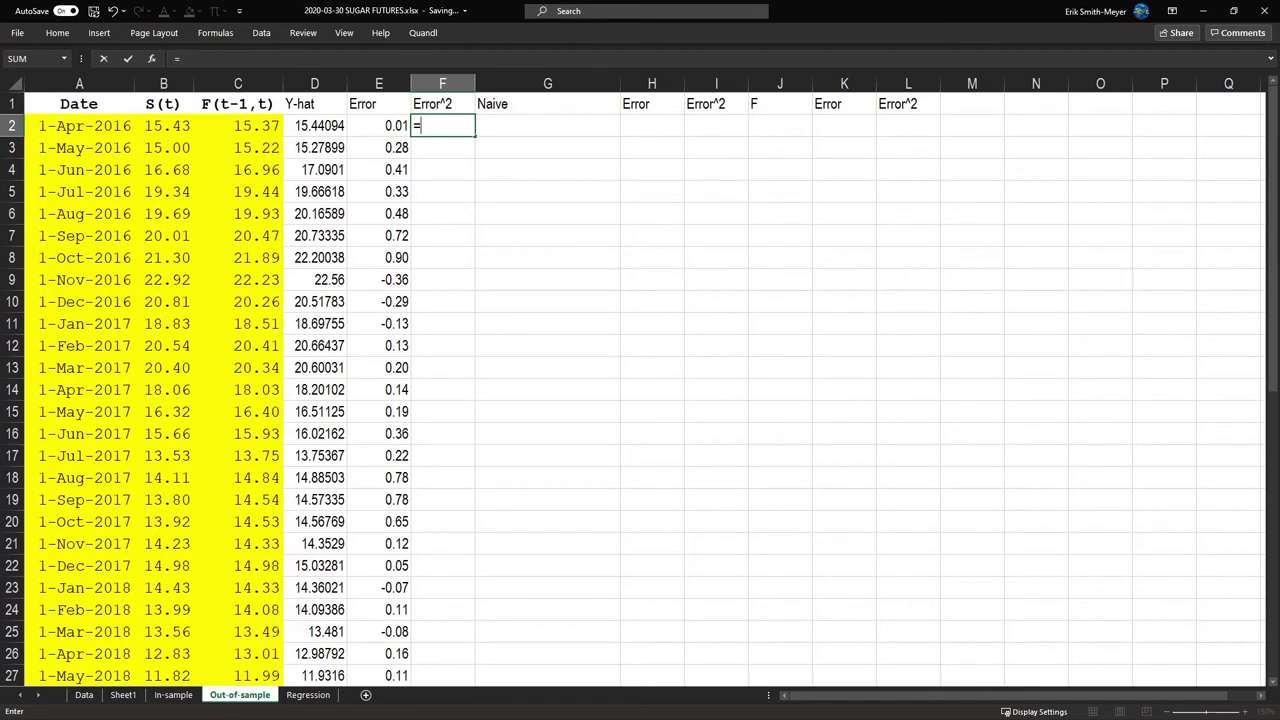
key(Left)
text(^2)
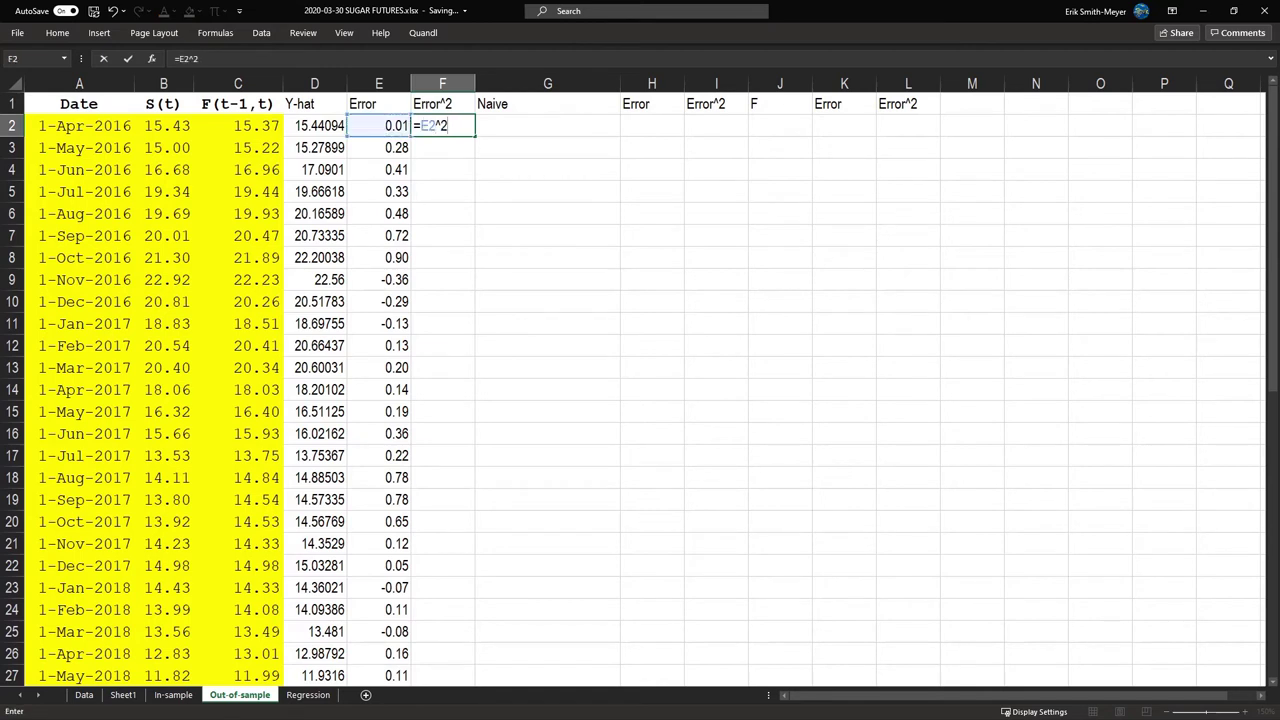
key(Return)
key(Up)
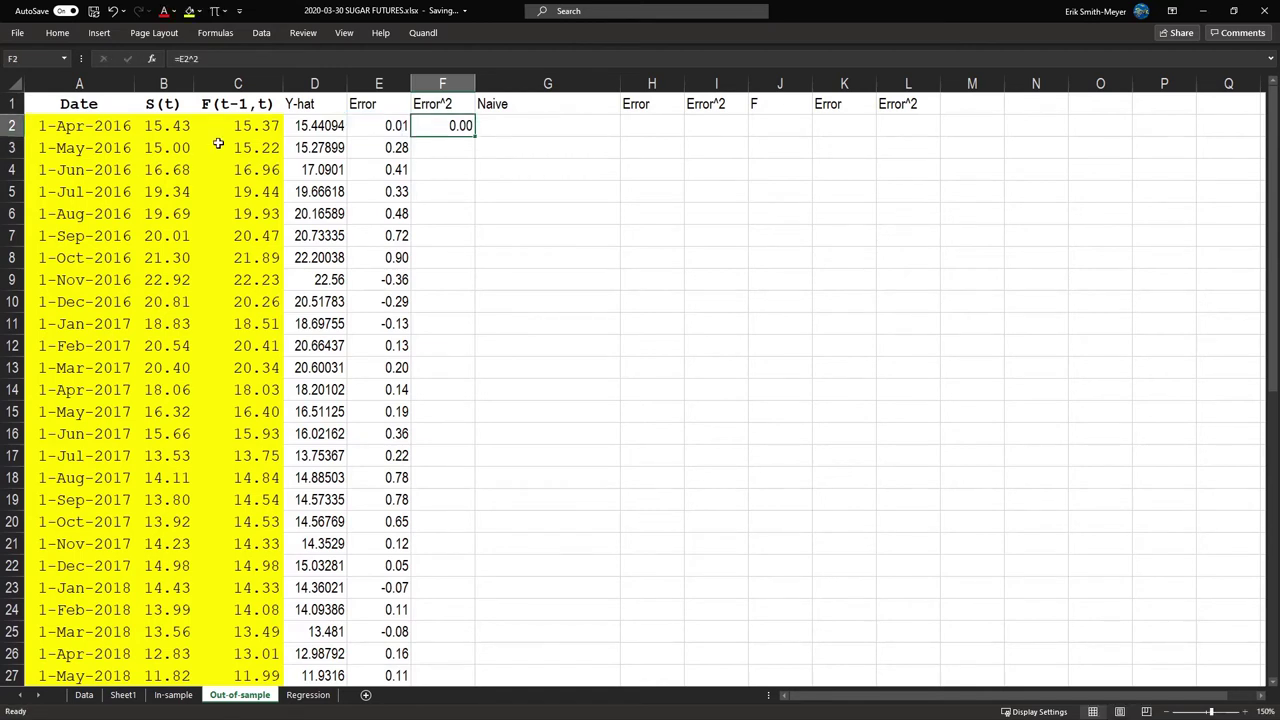
Fill the Error^2 formula down to row 49 and clear the extra values in F50:F52
double_click(476, 136)
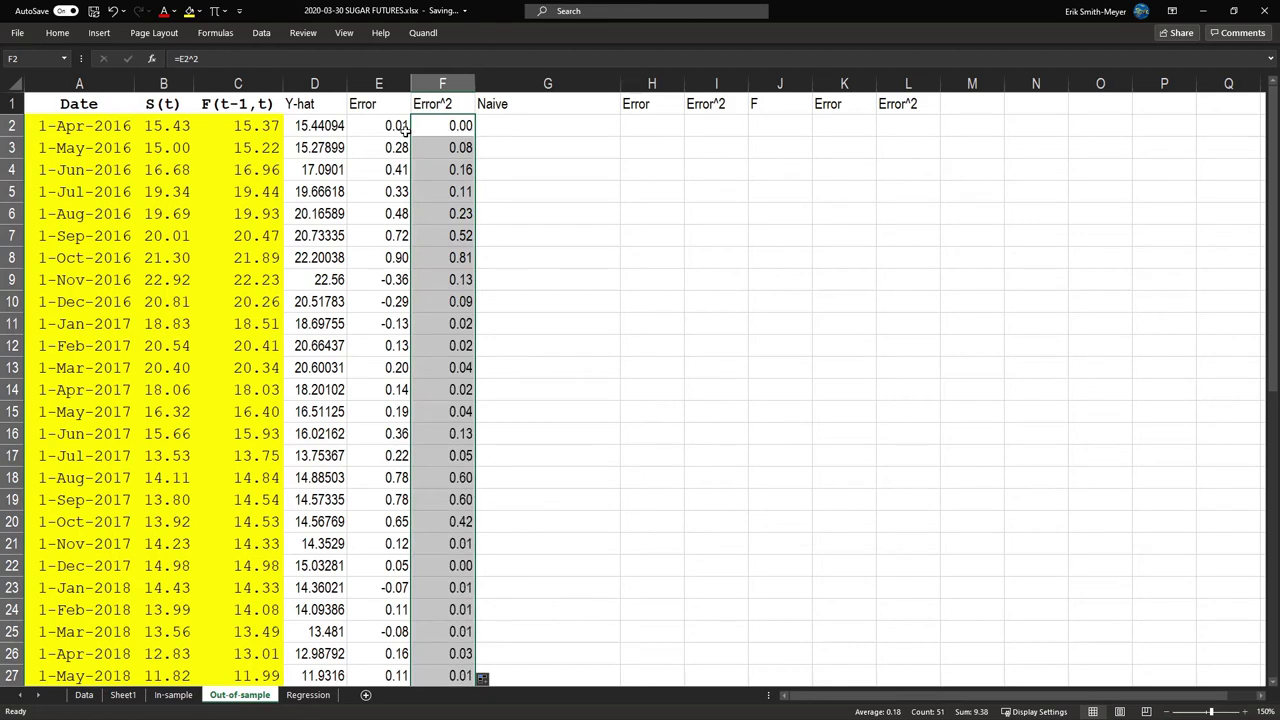
click(449, 210)
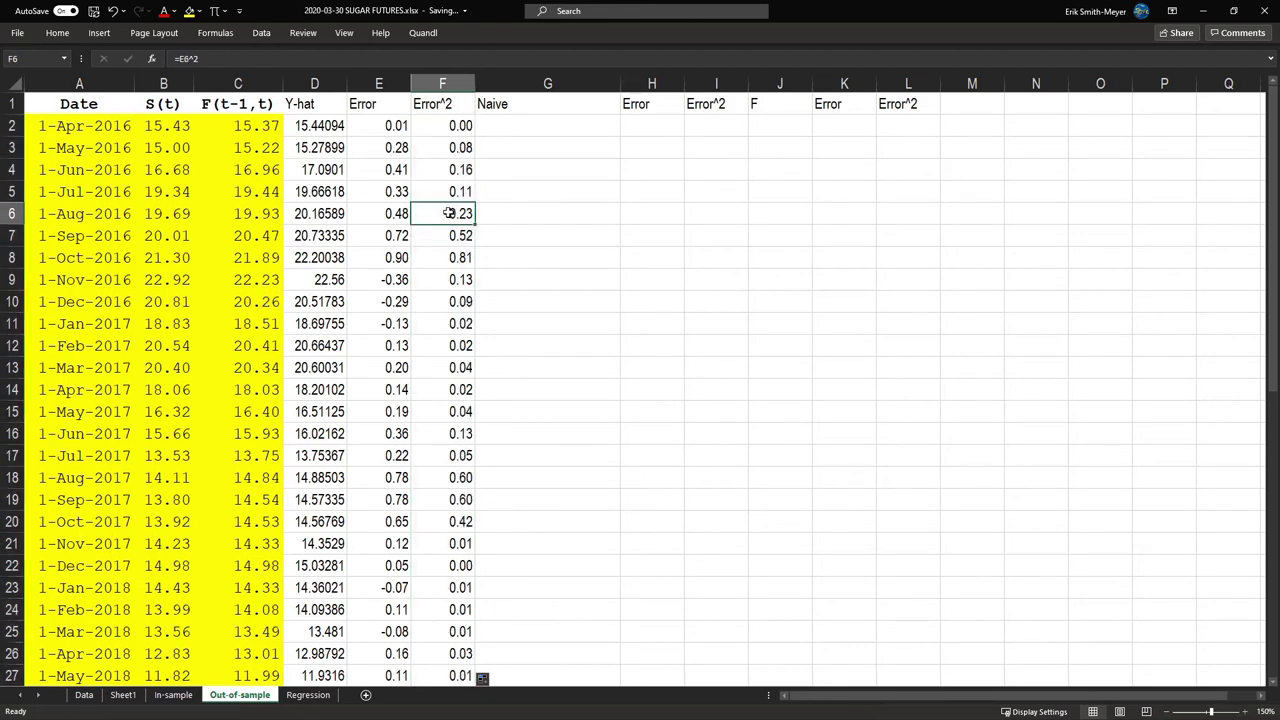
key(ctrl+Down)
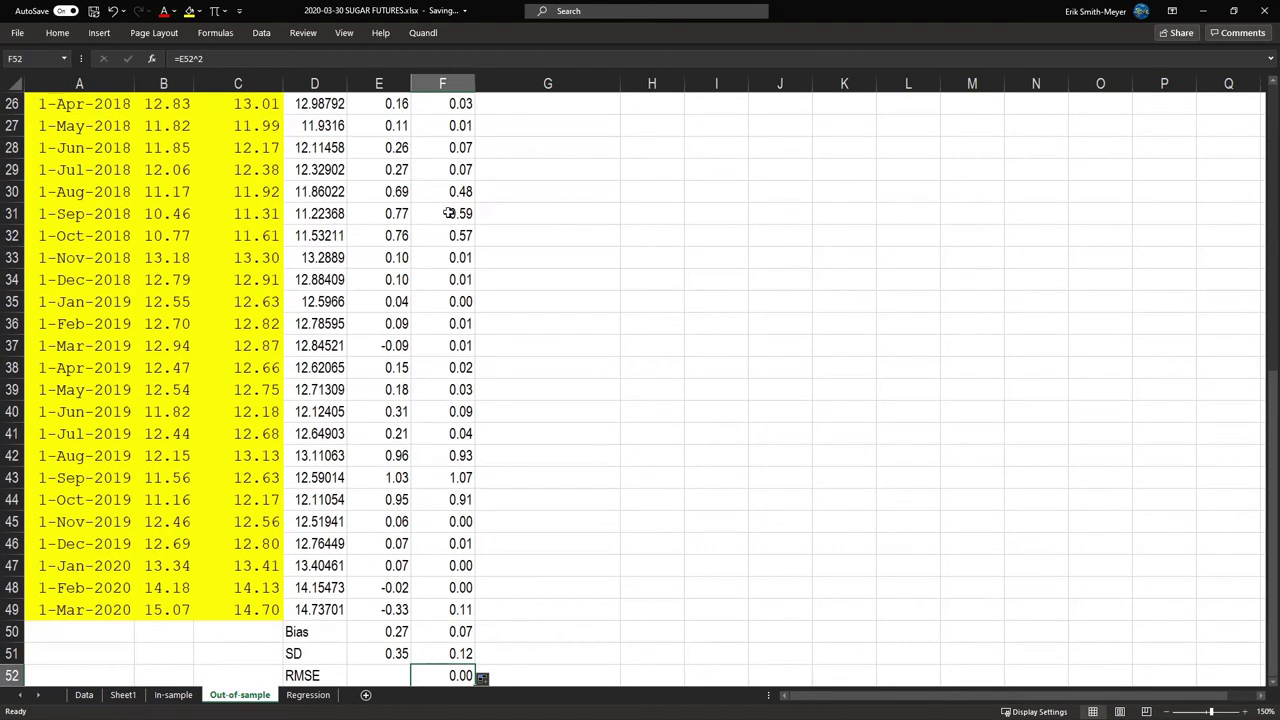
key(shift+Up)
key(shift+Up)
key(Delete)
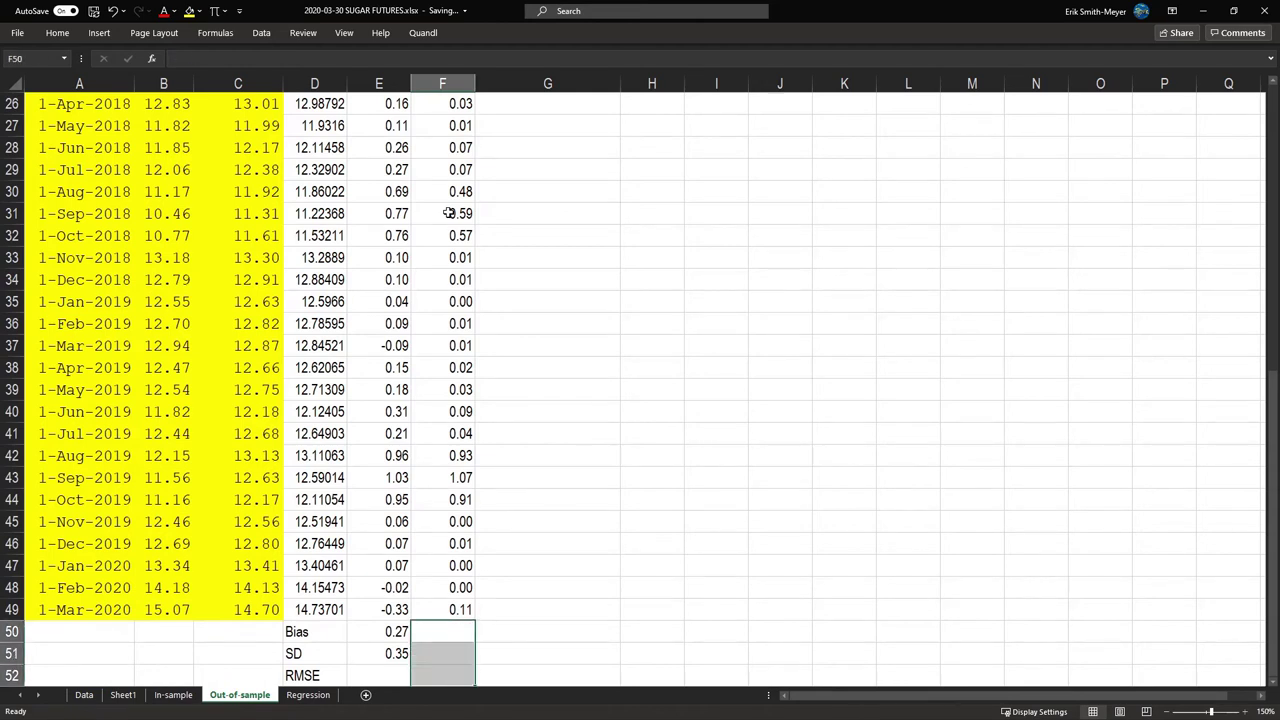
key(Down)
key(Down)
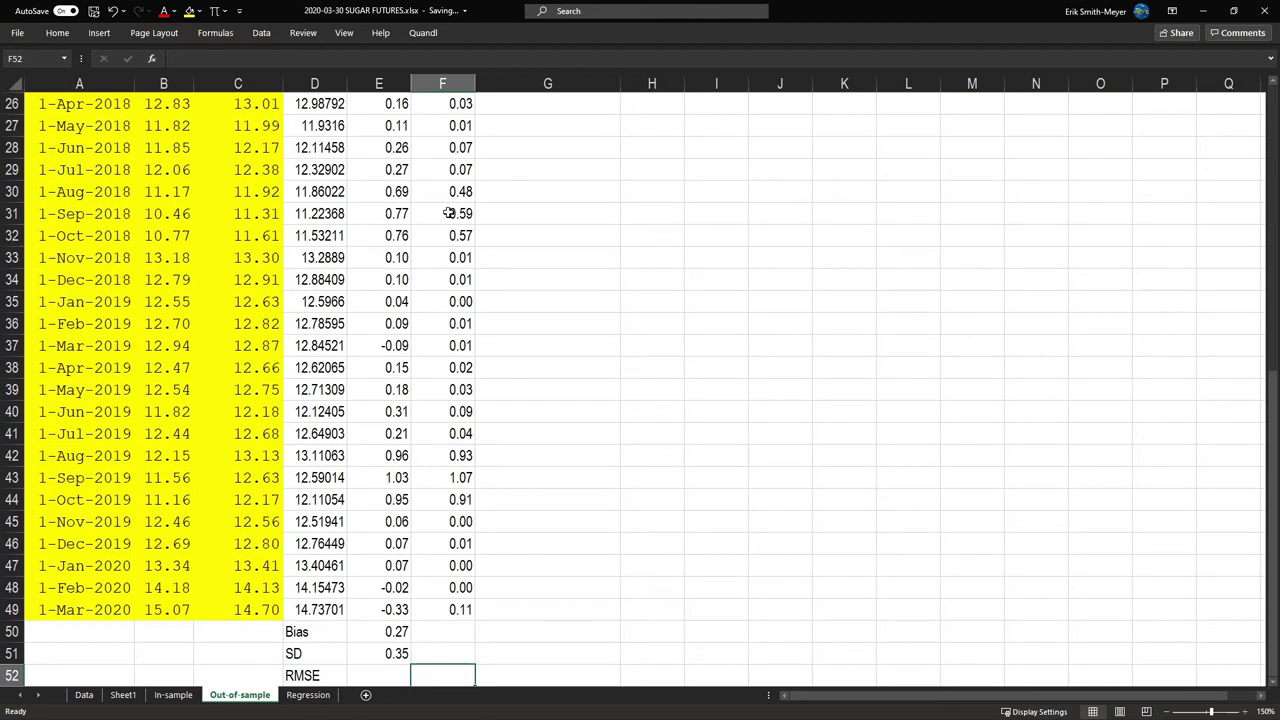
Enter =AVERAGE(F2:F49) in the RMSE cell F52
text(=average)
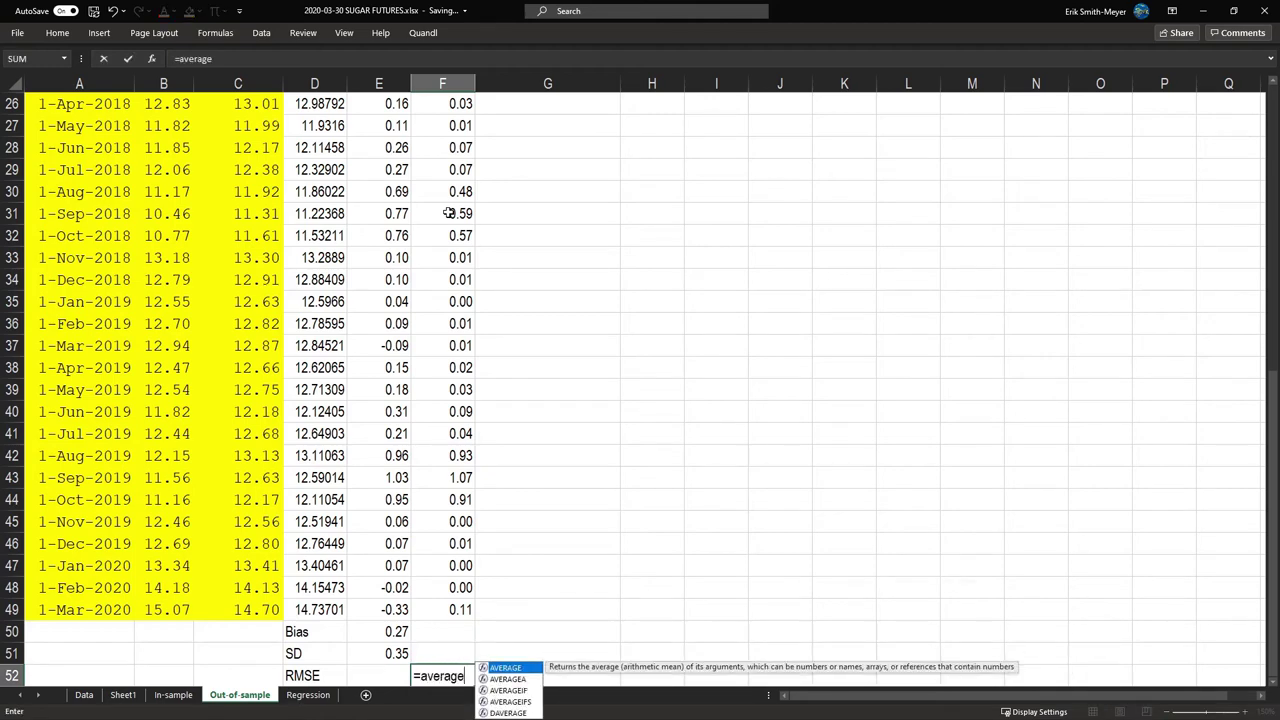
text(()
key(Up)
key(Up)
key(Up)
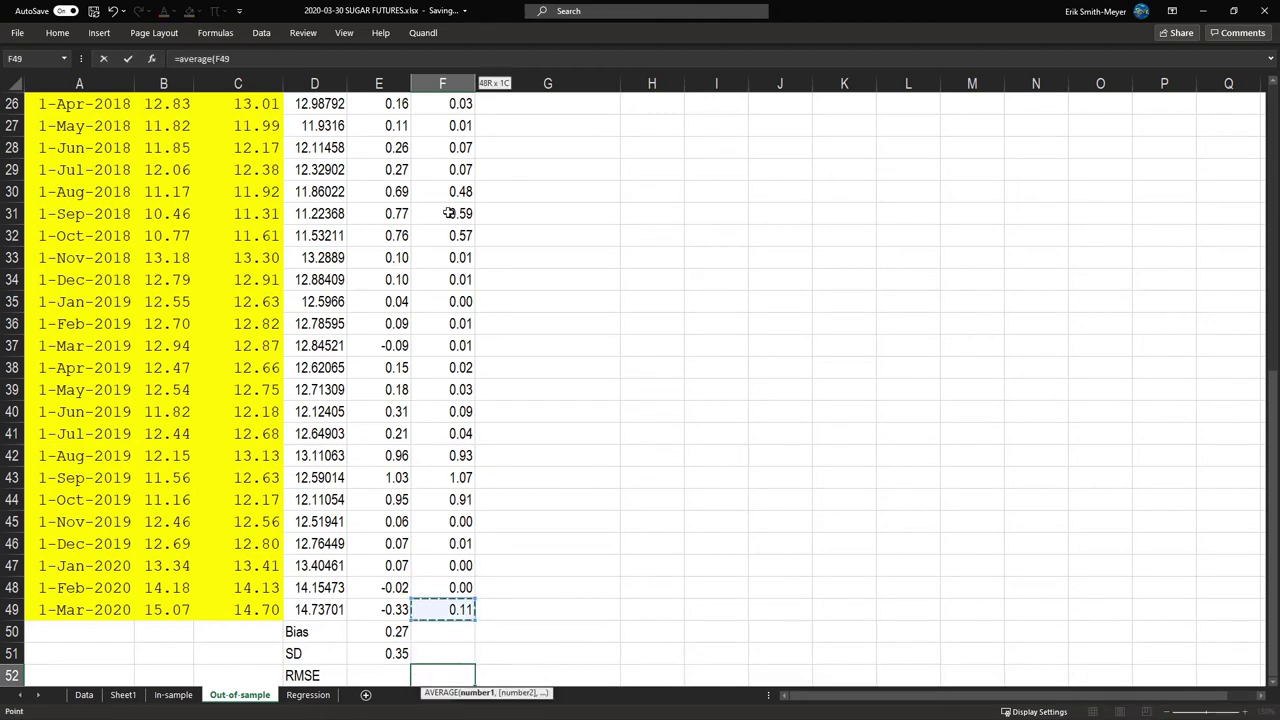
key(ctrl+shift+Up)
key(Return)
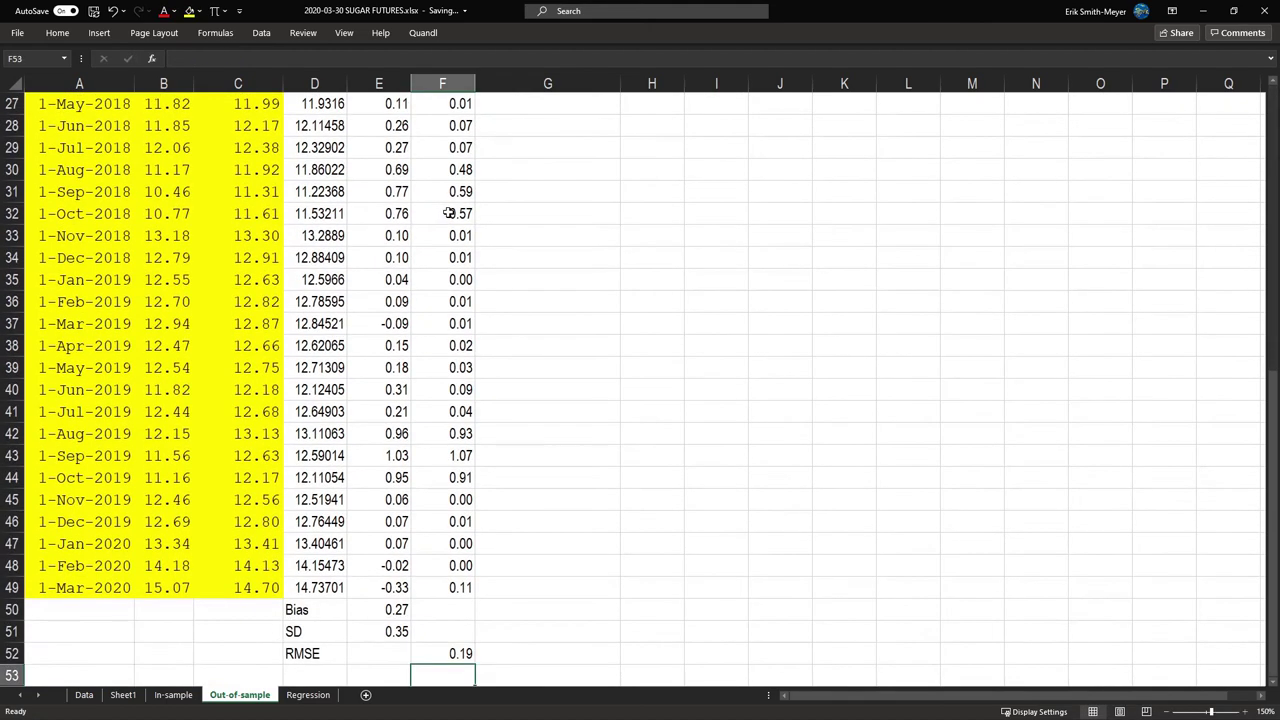
key(Up)
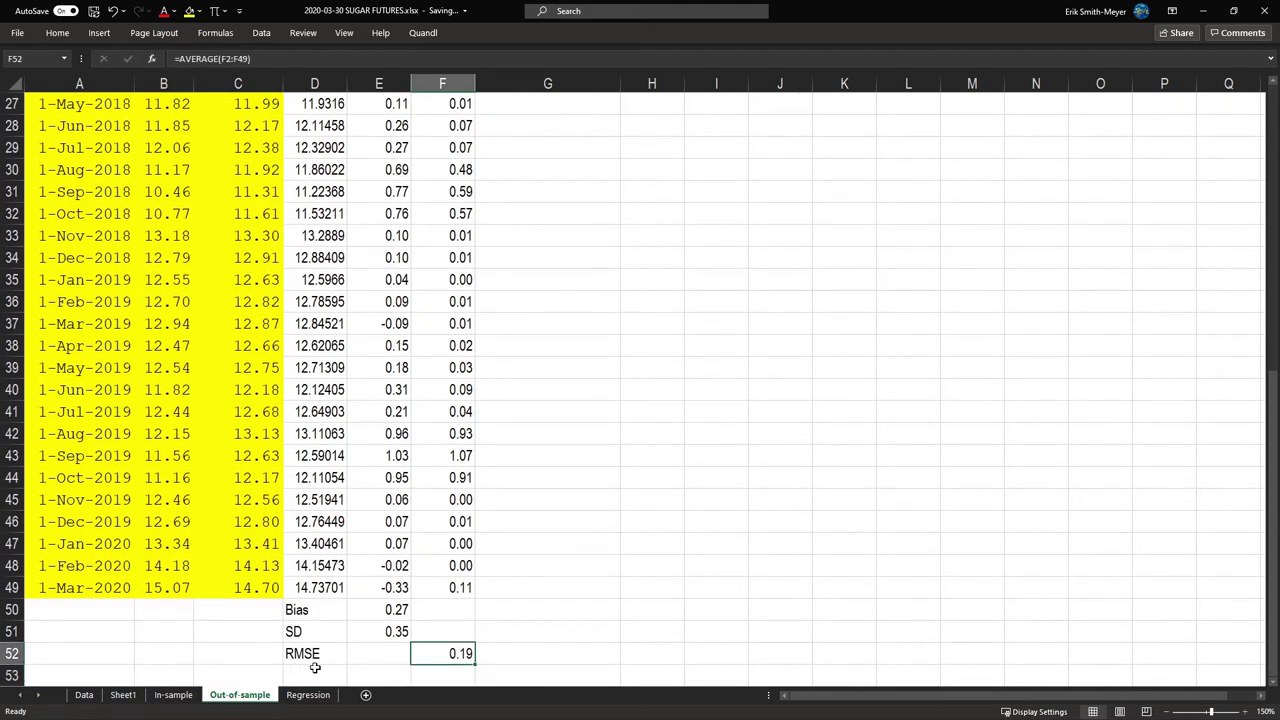
Wrap it as =SQRT(AVERAGE(F2:F49)) so RMSE shows 0.44
key(F2)
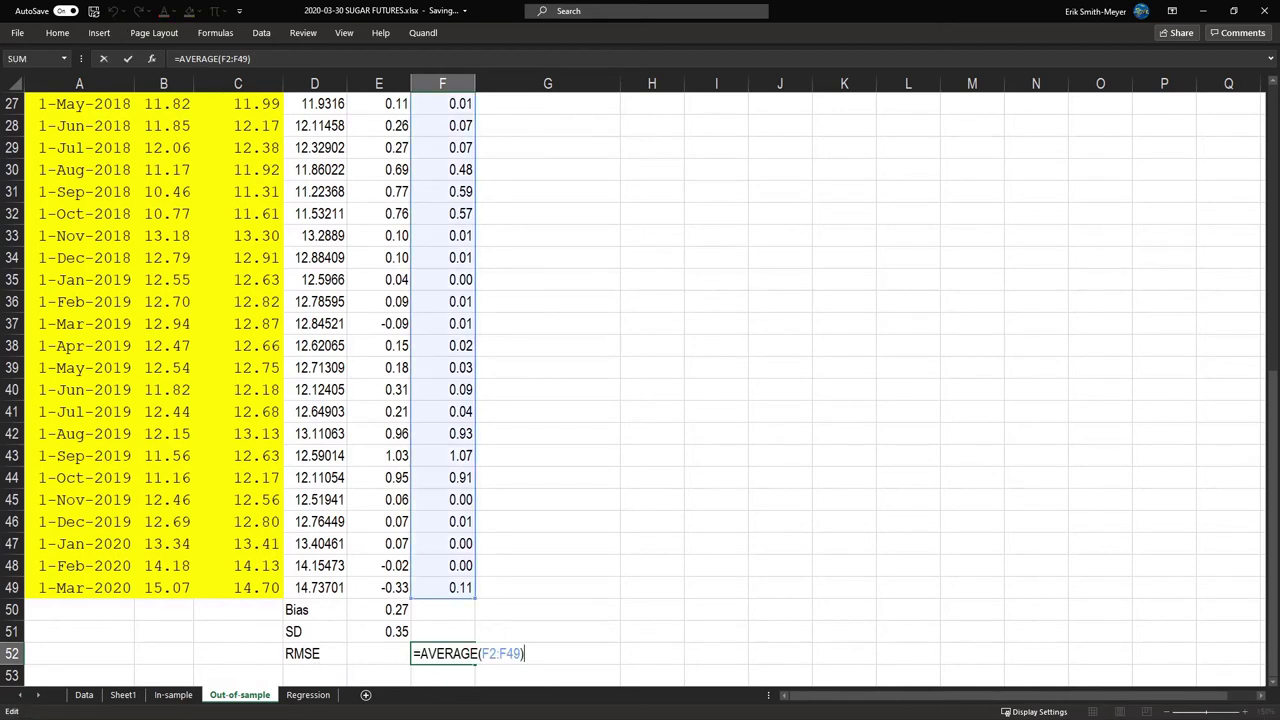
key(Home)
key(Right)
text(sqr)
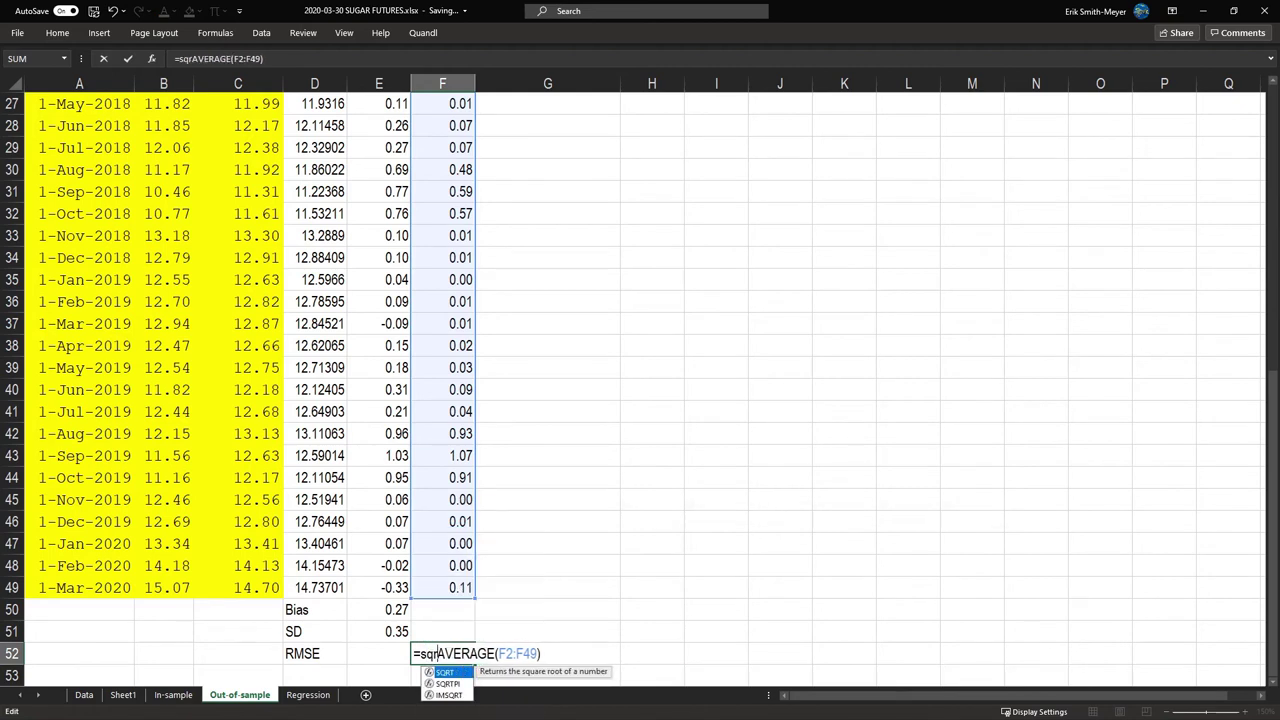
text(()
key(BackSpace)
key(Tab)
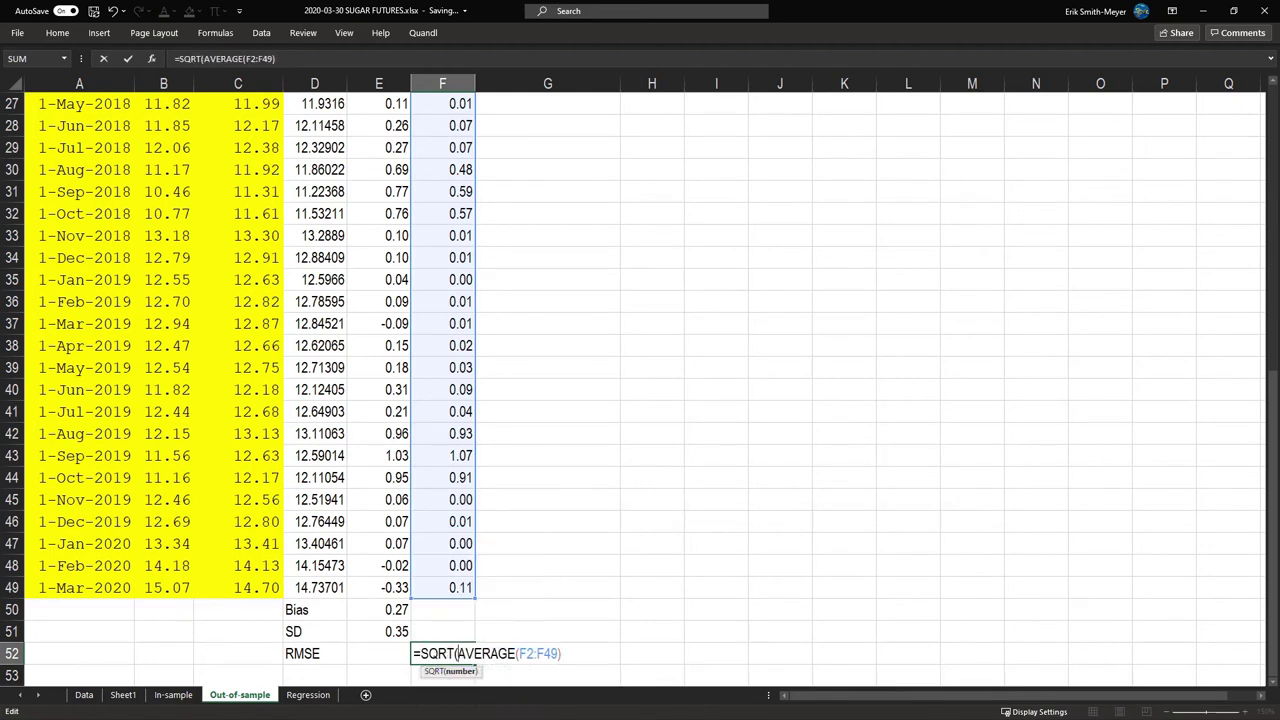
text())
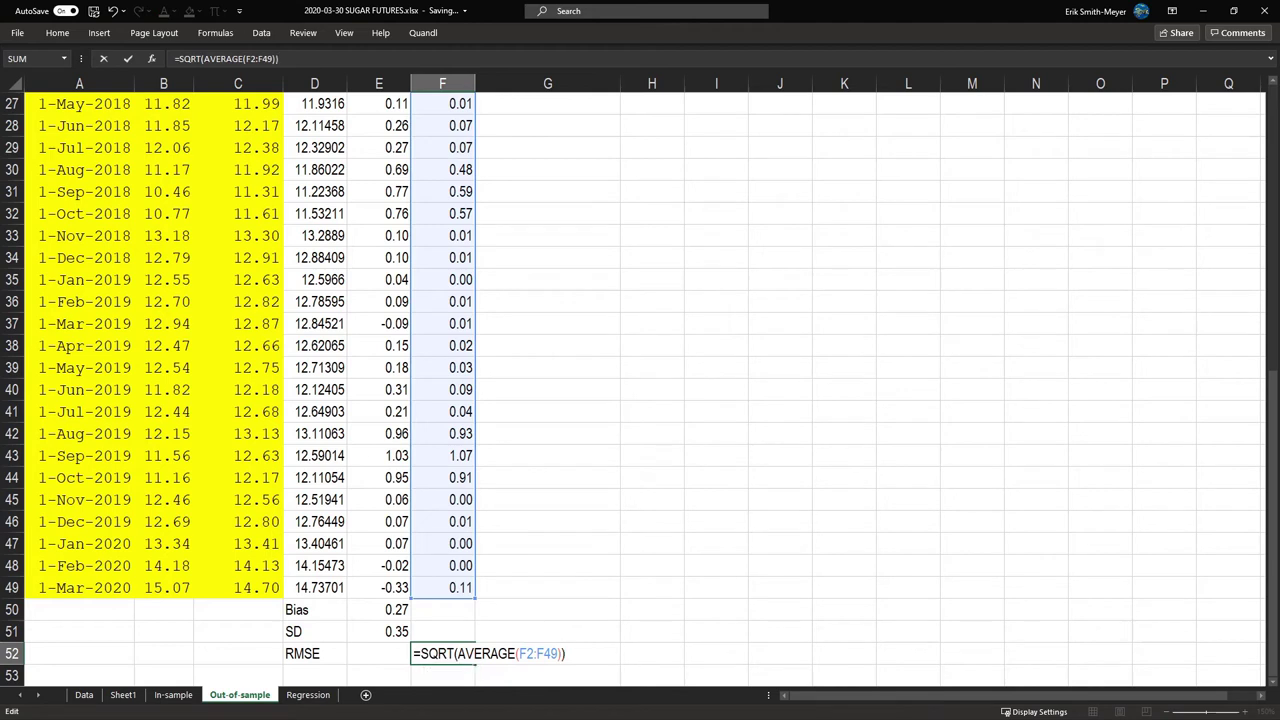
key(Return)
click(442, 653)
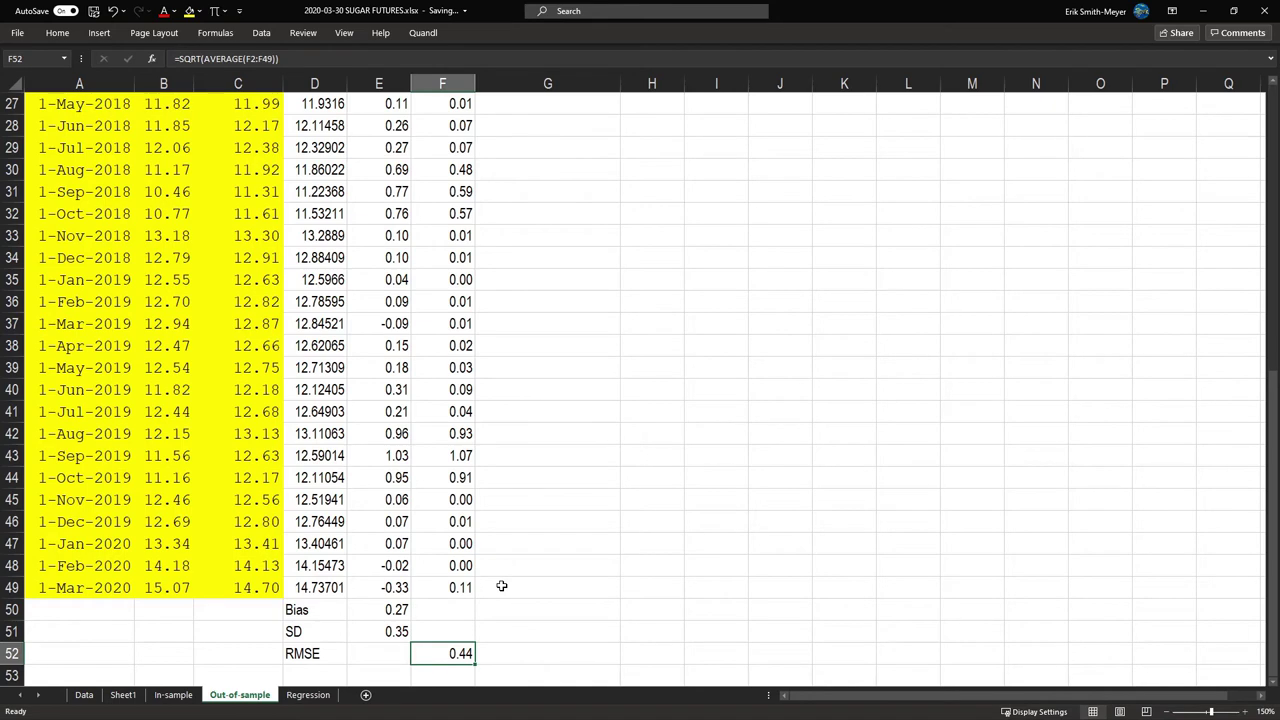
key(ctrl+Home)
key(Right)
key(Right)
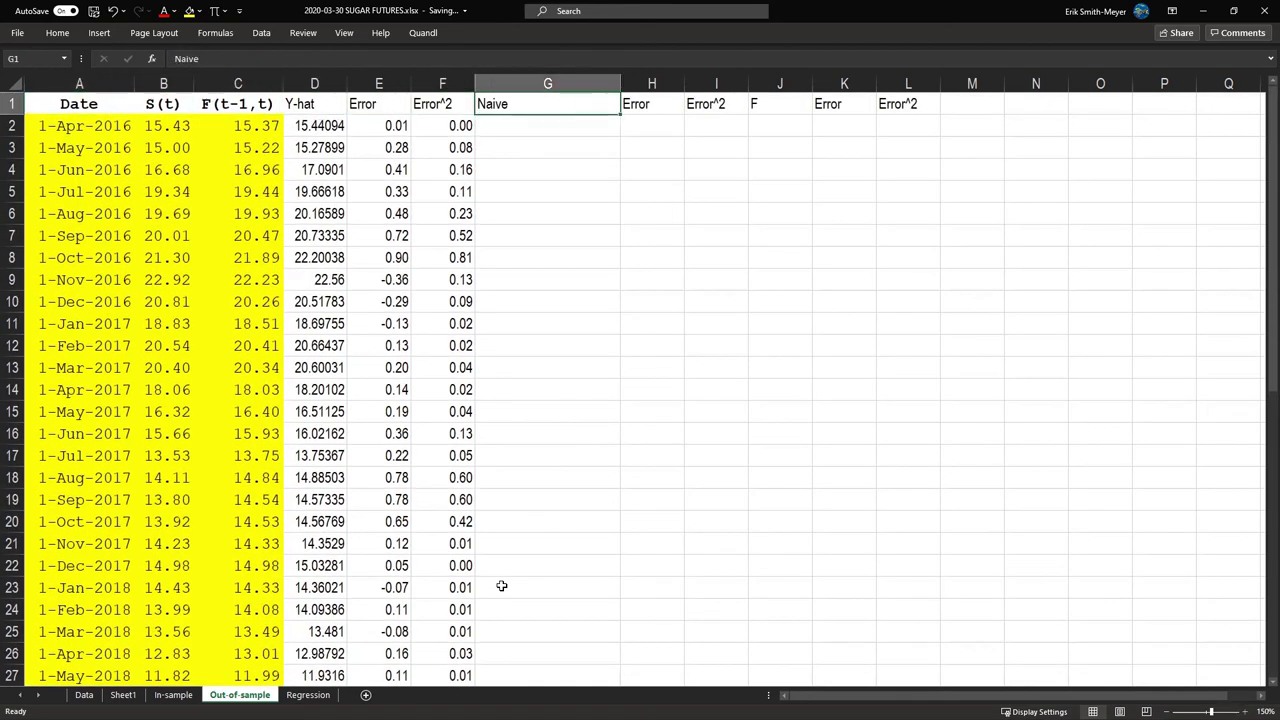
Enter ='In-sample'!B196 in G2 so the first naive forecast is 13.314
key(Down)
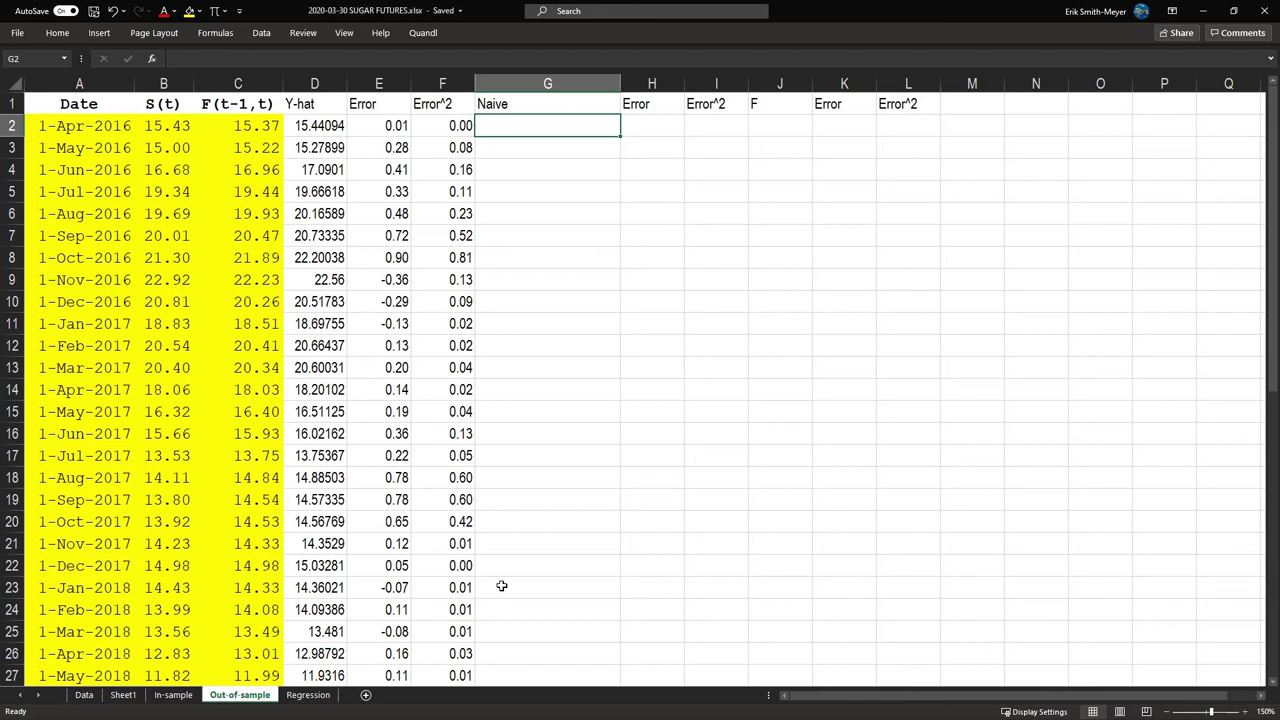
key(Left)
key(Left)
key(Left)
key(Left)
key(Left)
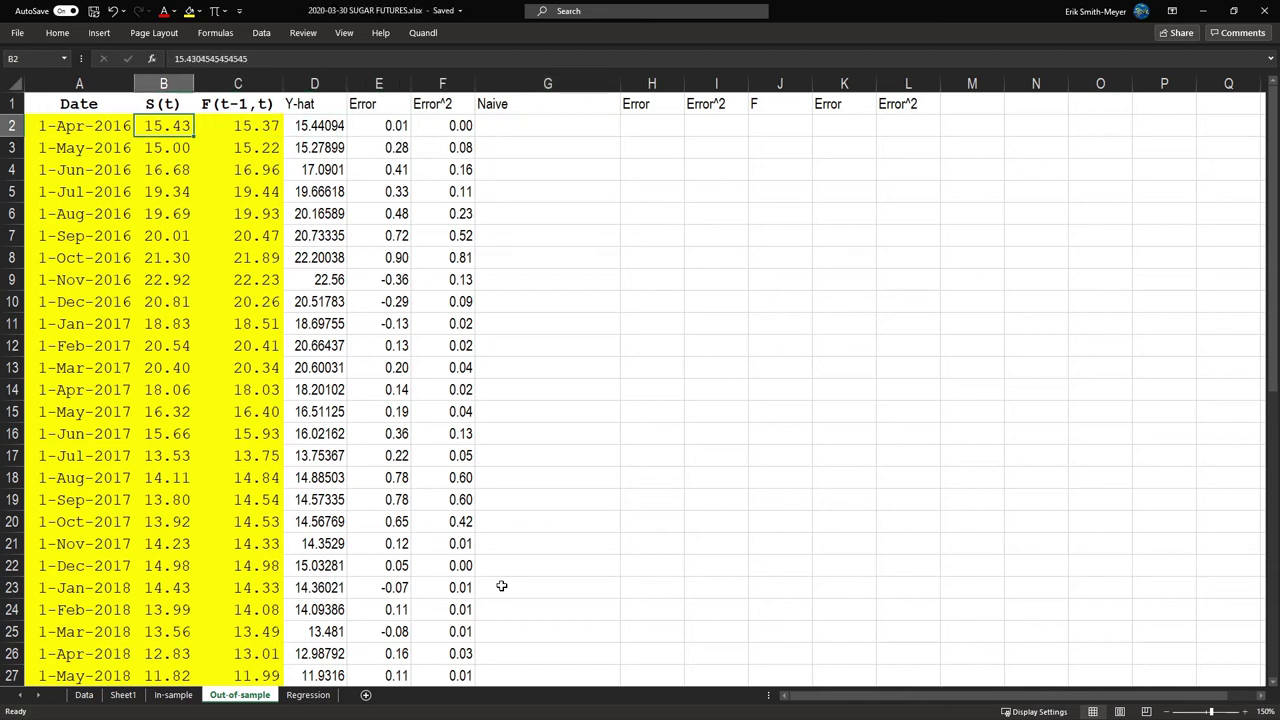
key(Left)
key(Right)
click(516, 128)
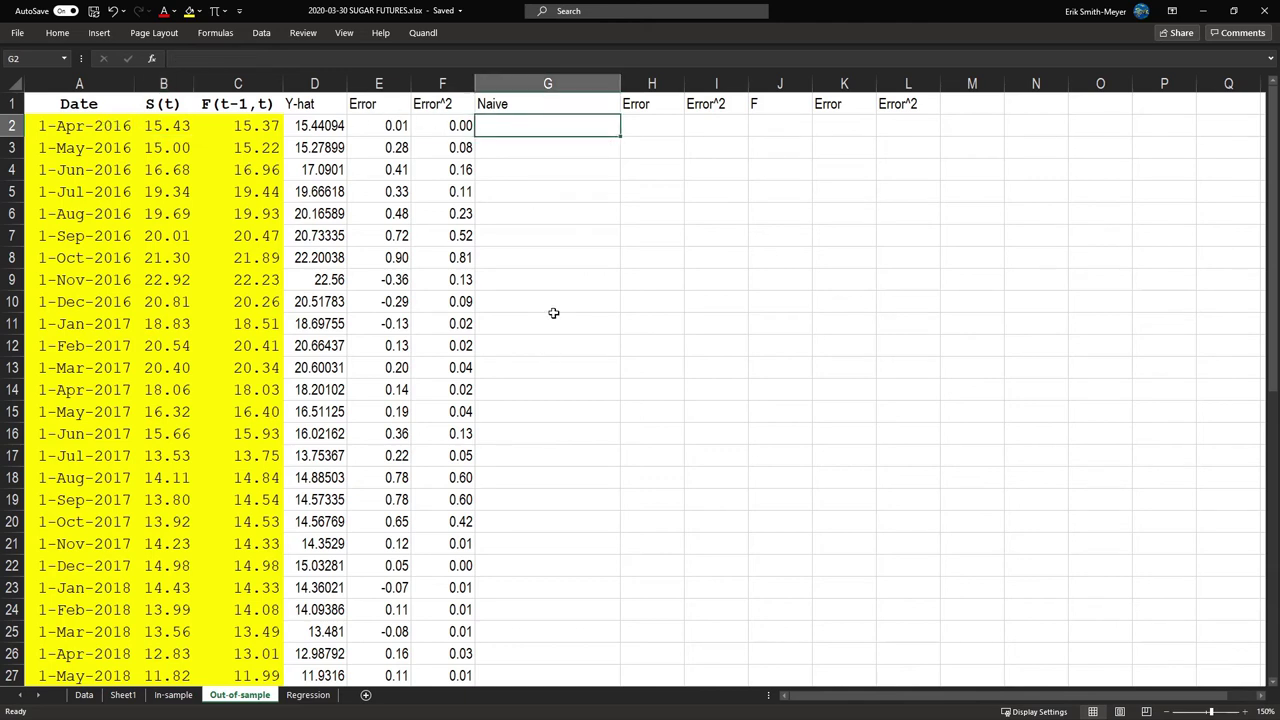
text(=)
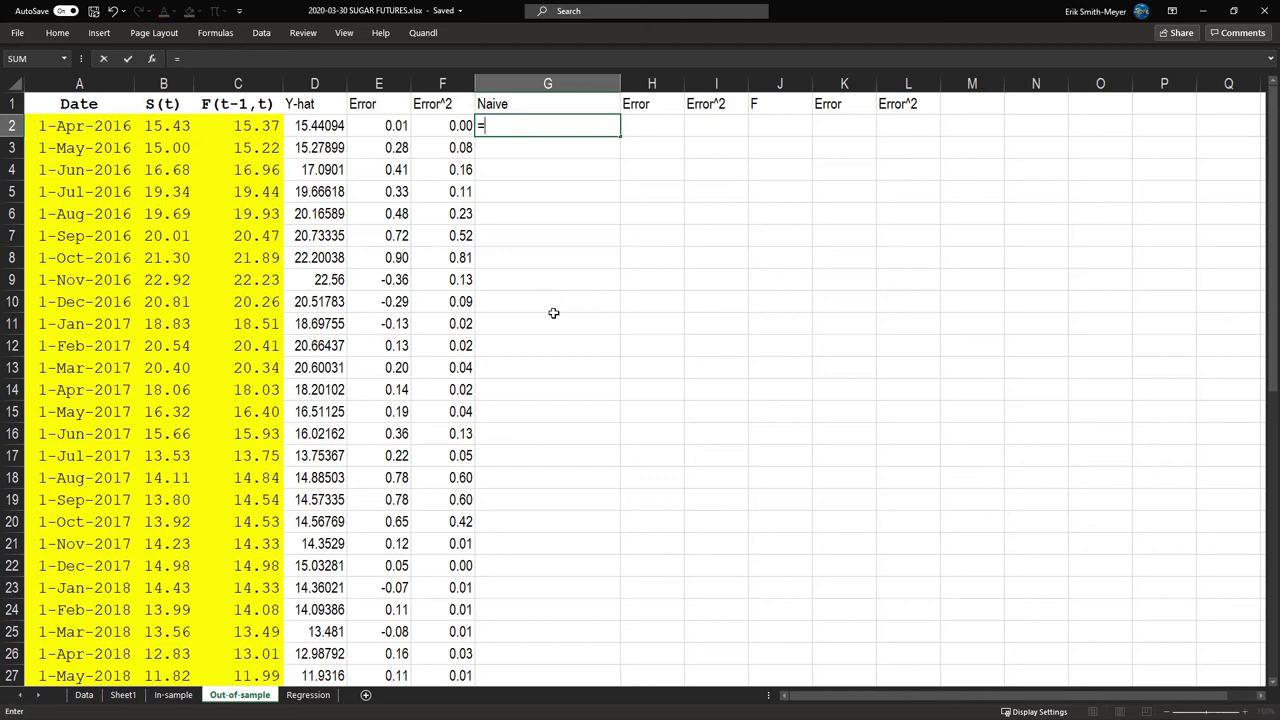
click(173, 695)
key(Down)
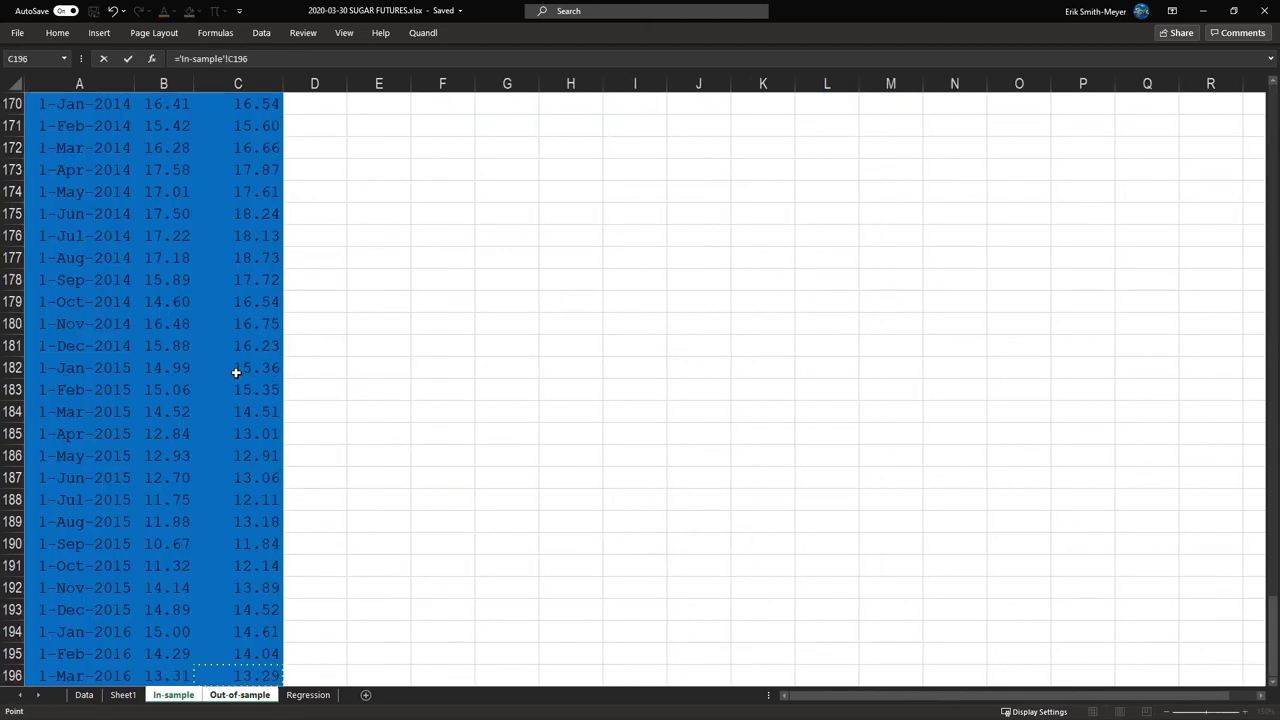
key(Left)
key(ctrl+Return)
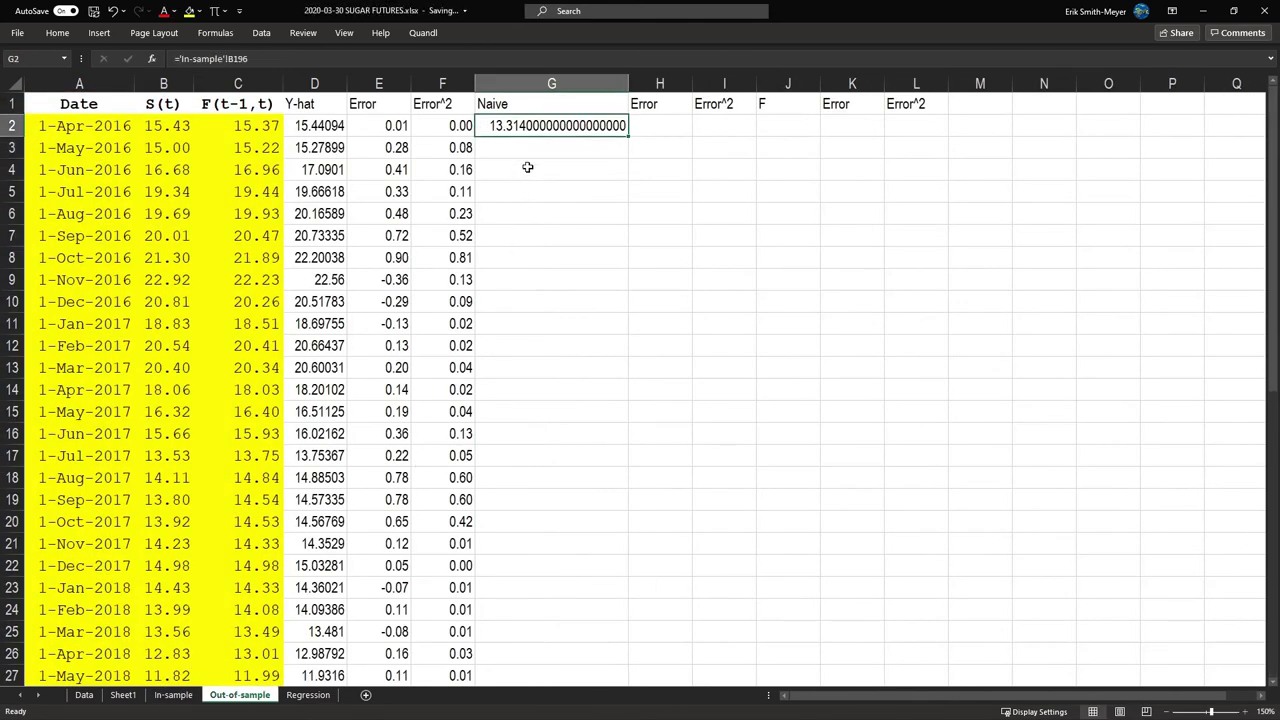
Format G2 with two decimals and adjust column G's width to fit
key(ctrl+1)
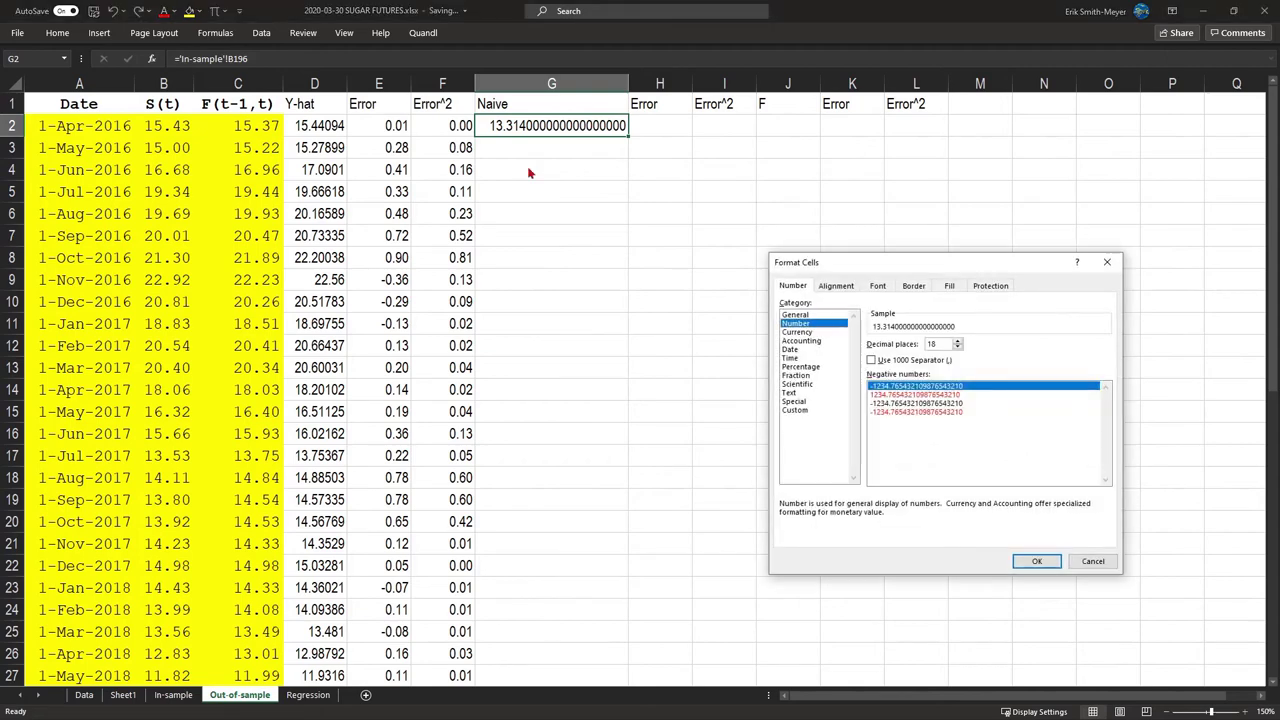
key(Escape)
key(ctrl+1)
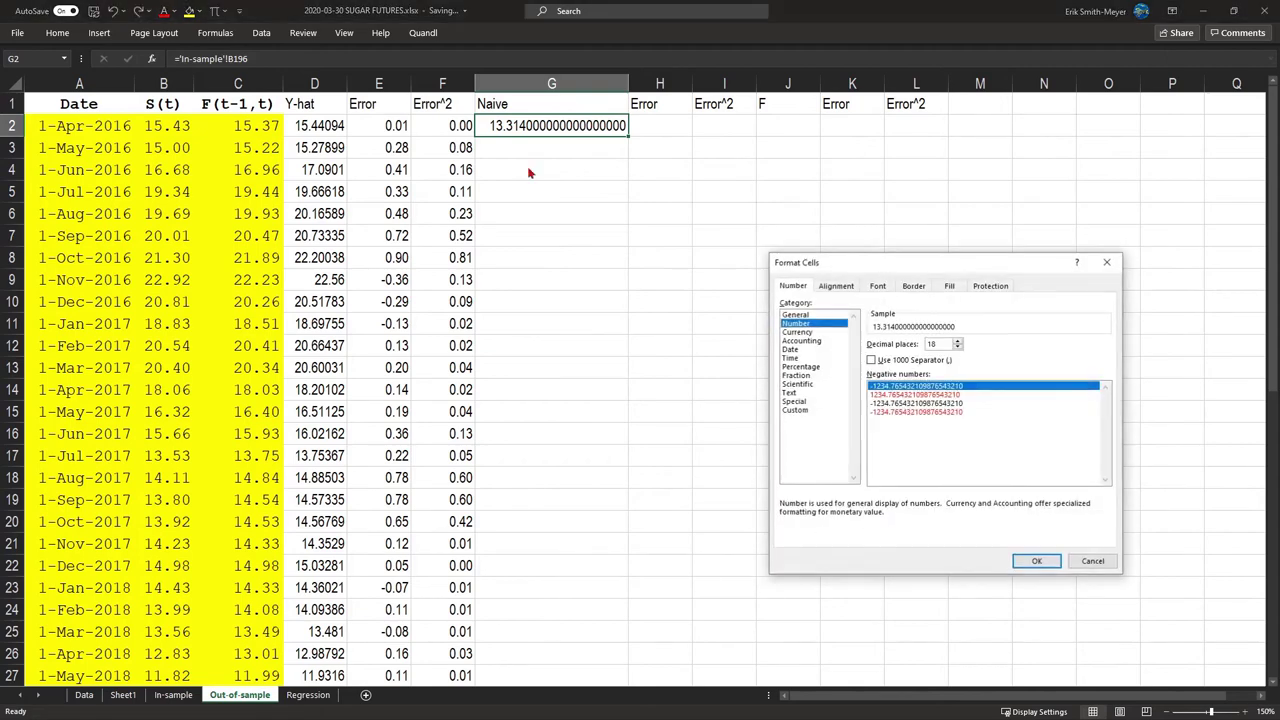
key(Down)
key(Down)
key(Down)
key(Down)
key(Down)
key(Down)
key(Down)
key(Down)
key(Down)
key(Down)
key(Down)
key(Down)
key(Down)
key(Down)
key(Down)
key(Down)
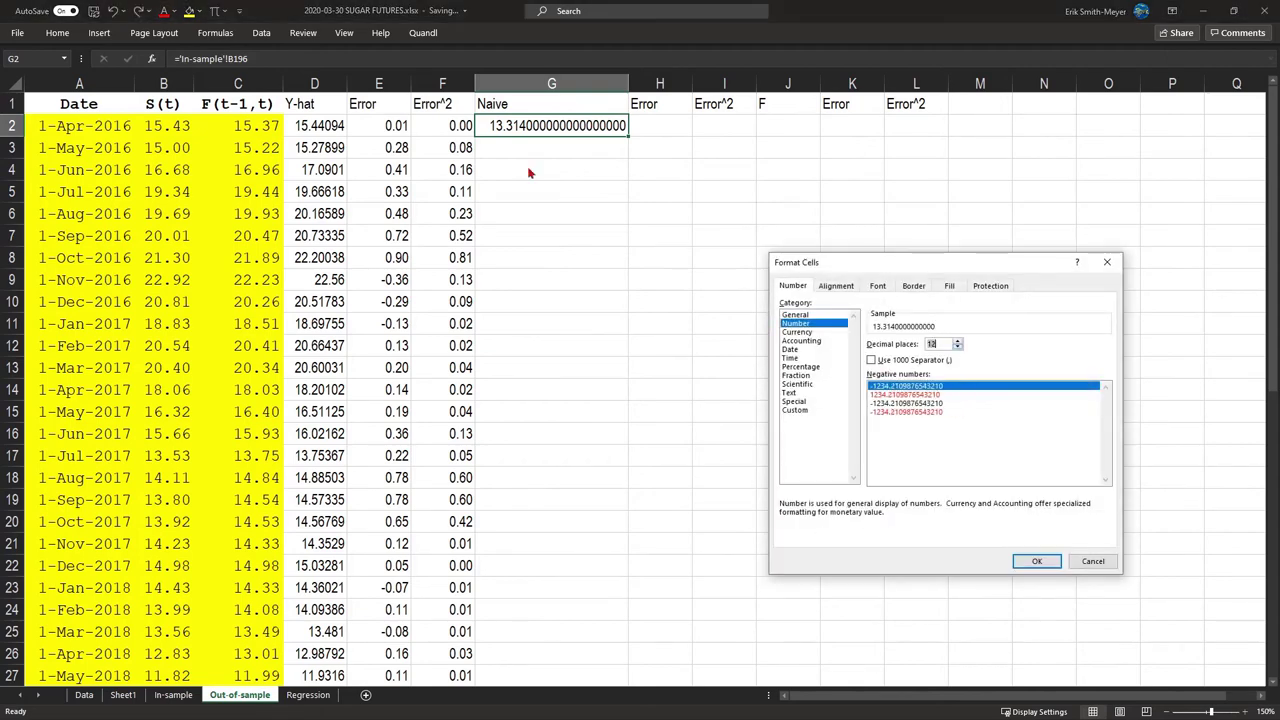
key(Return)
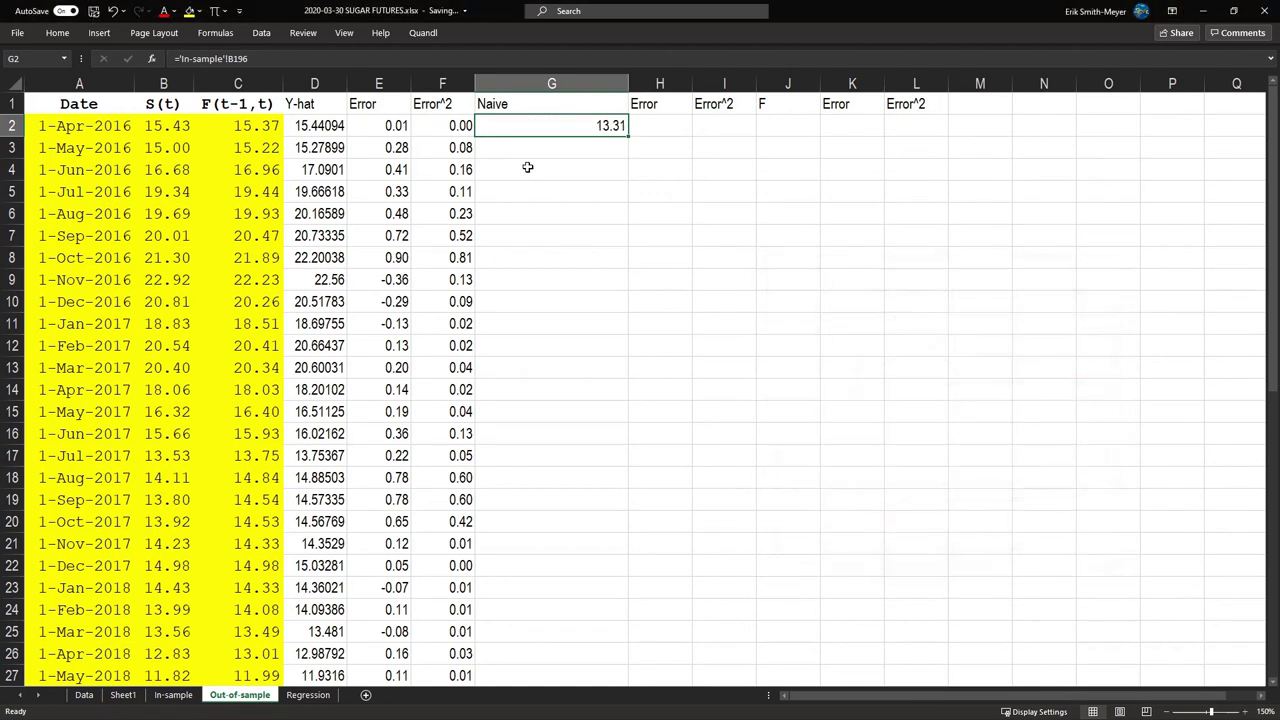
double_click(628, 84)
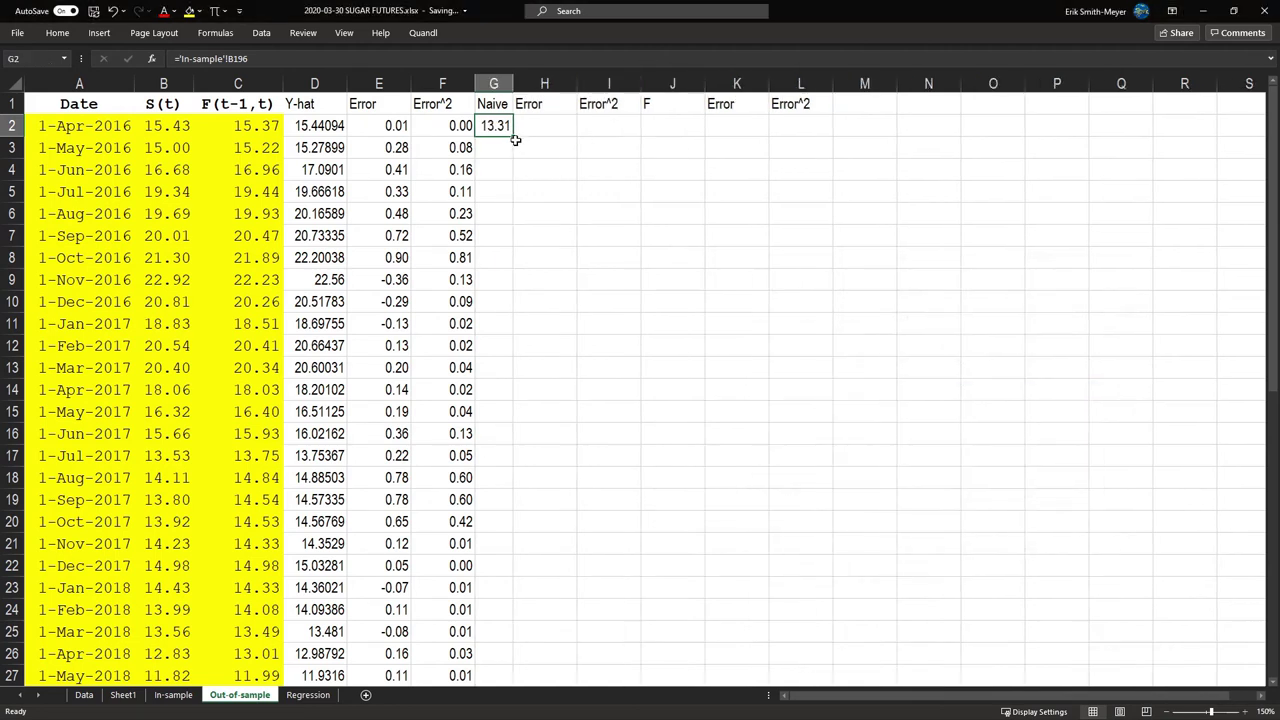
drag(513, 84, 533, 84)
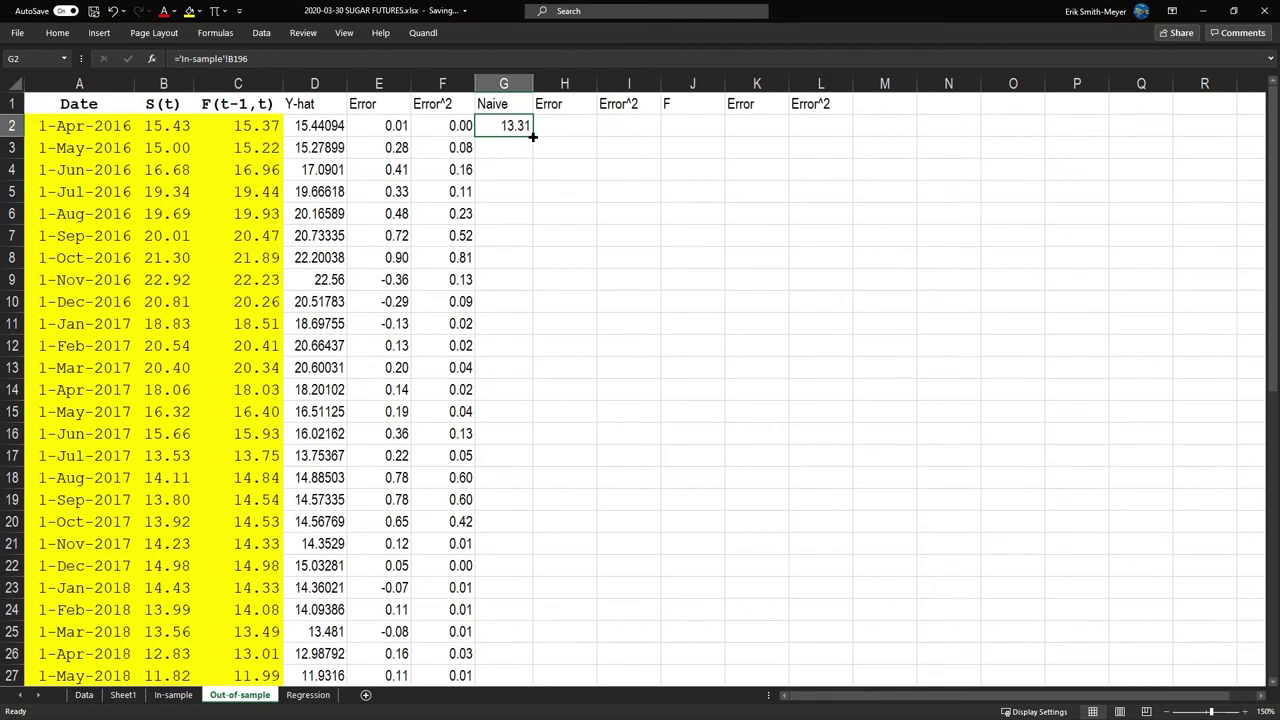
Set G3 to =B2 and fill it down the Naive column
double_click(533, 137)
click(518, 148)
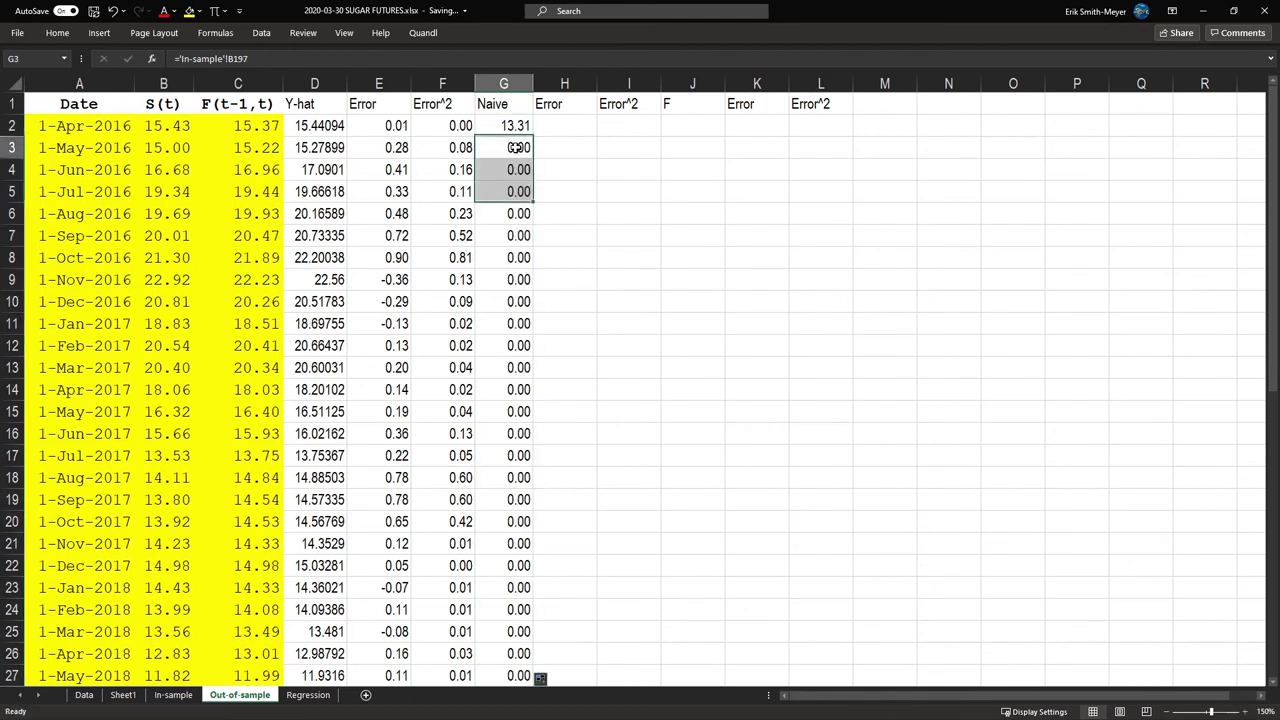
text(=)
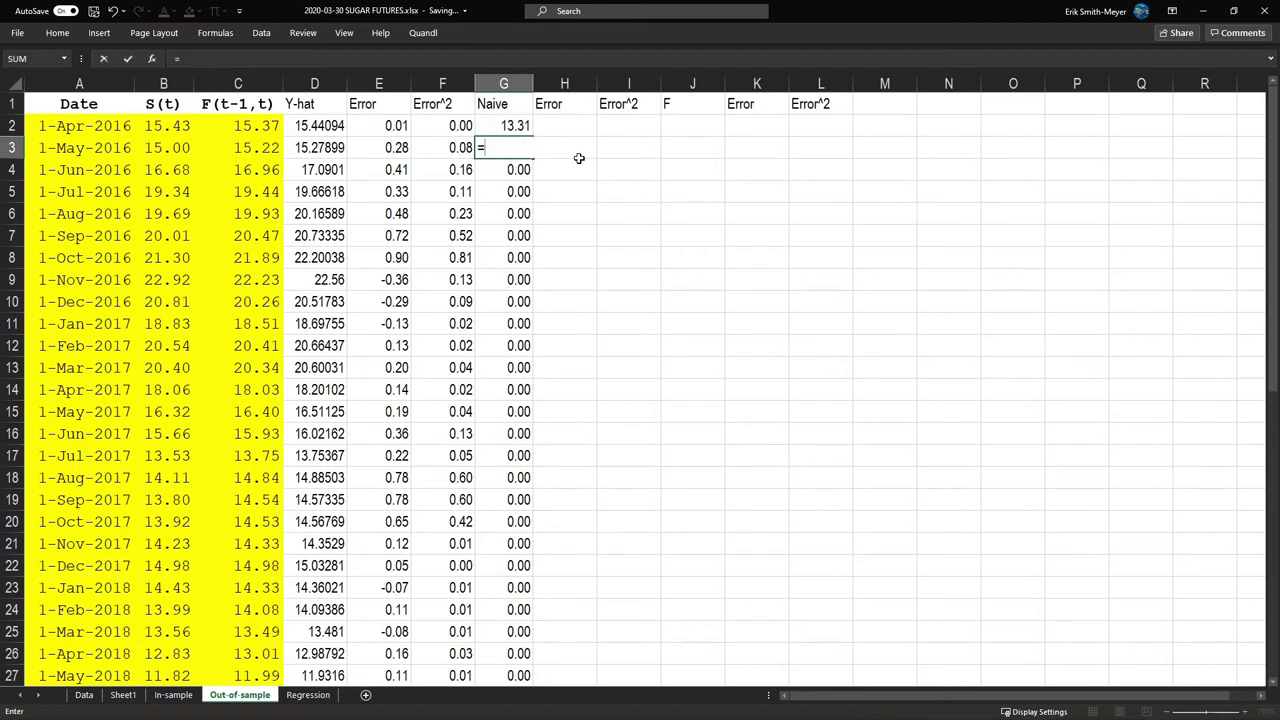
key(Up)
key(Left)
key(Left)
key(Left)
key(Left)
key(Left)
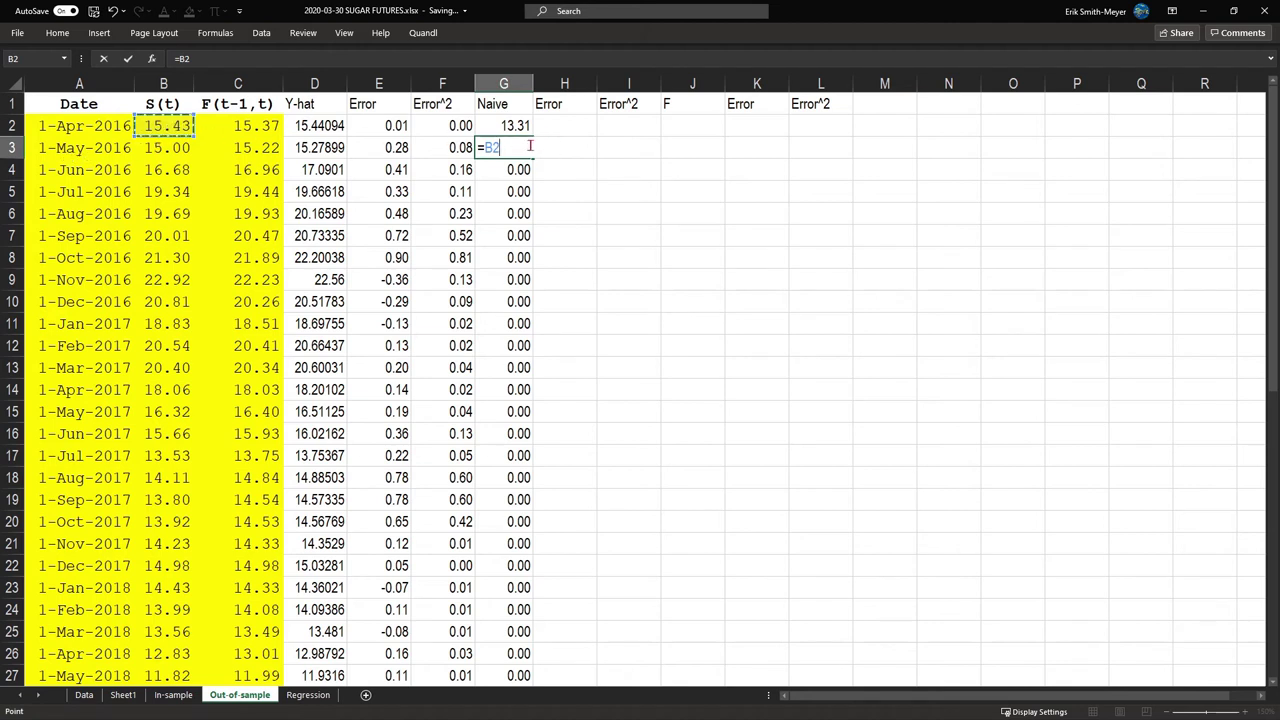
key(Return)
key(Up)
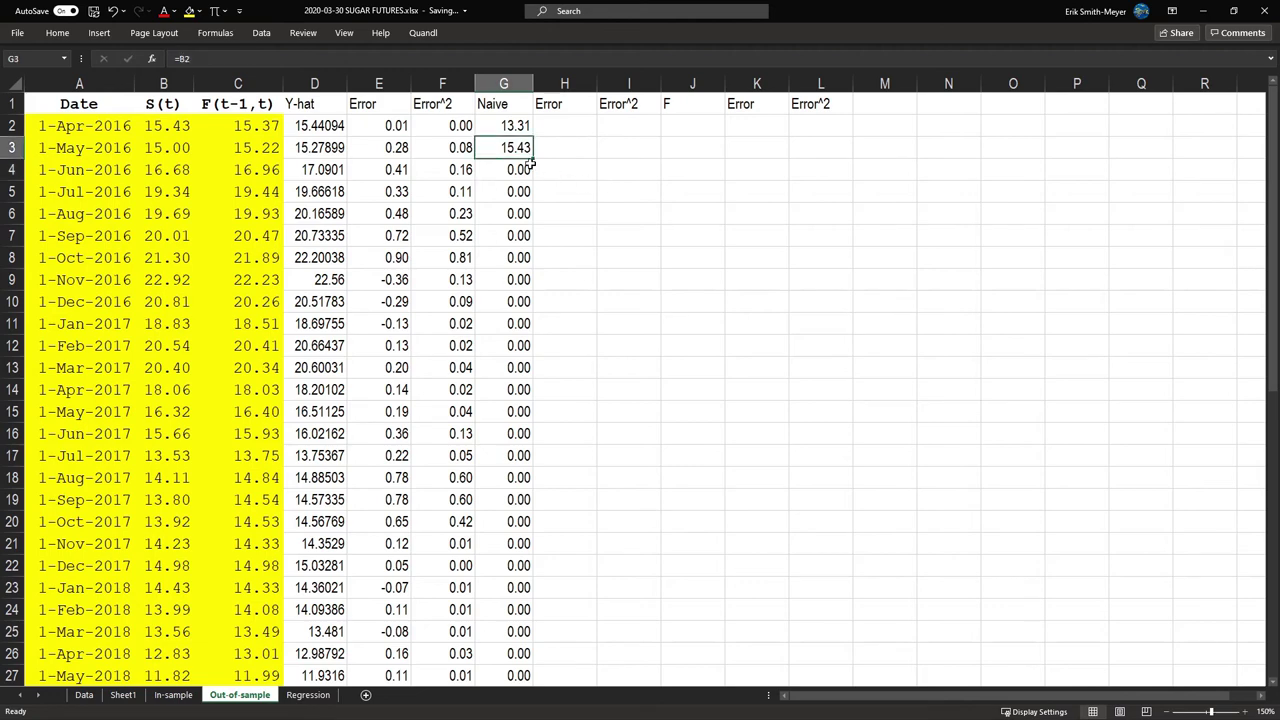
double_click(535, 158)
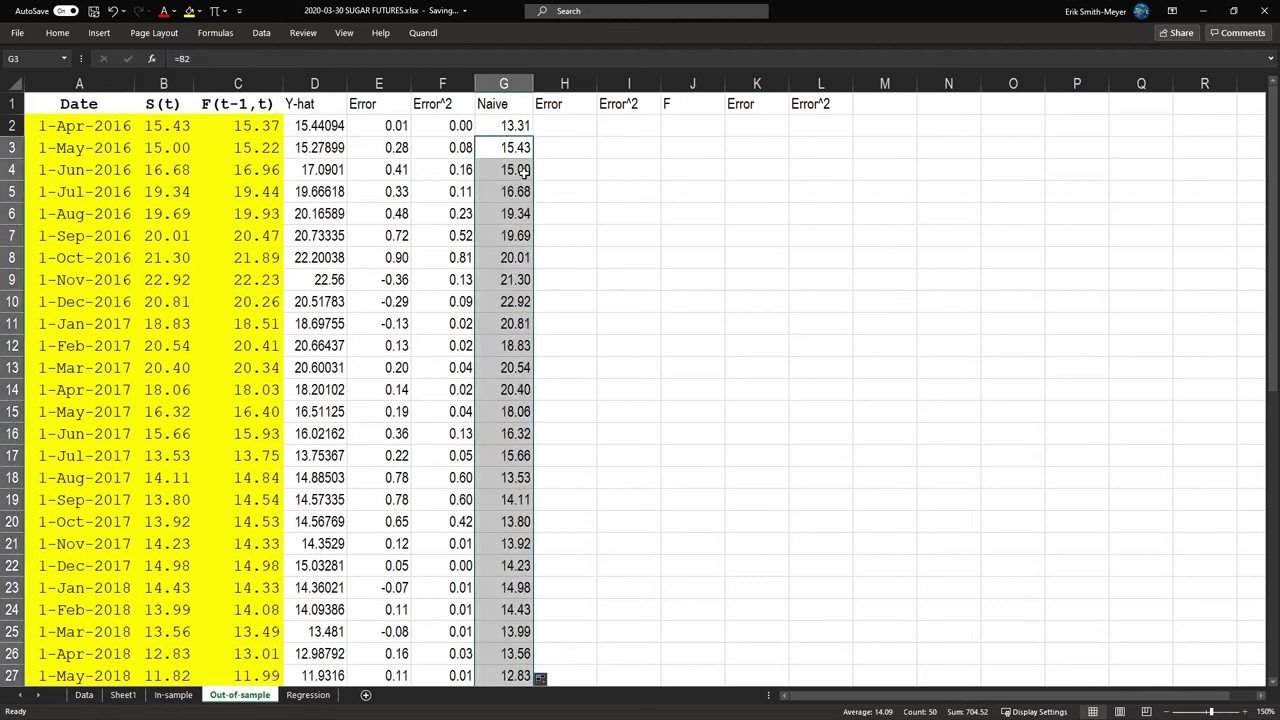
Clear the extra Naive values in G50:G52
click(524, 178)
key(ctrl+Down)
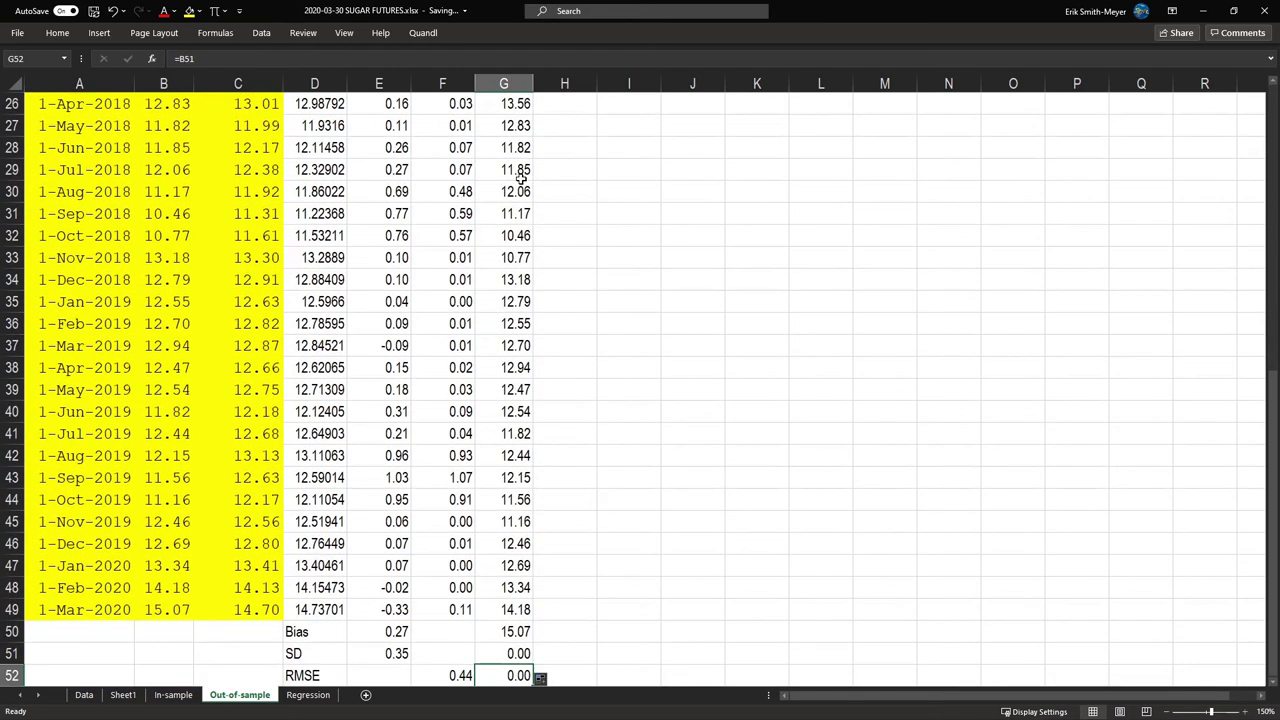
key(Up)
key(Up)
key(shift+Down)
key(shift+Down)
key(Delete)
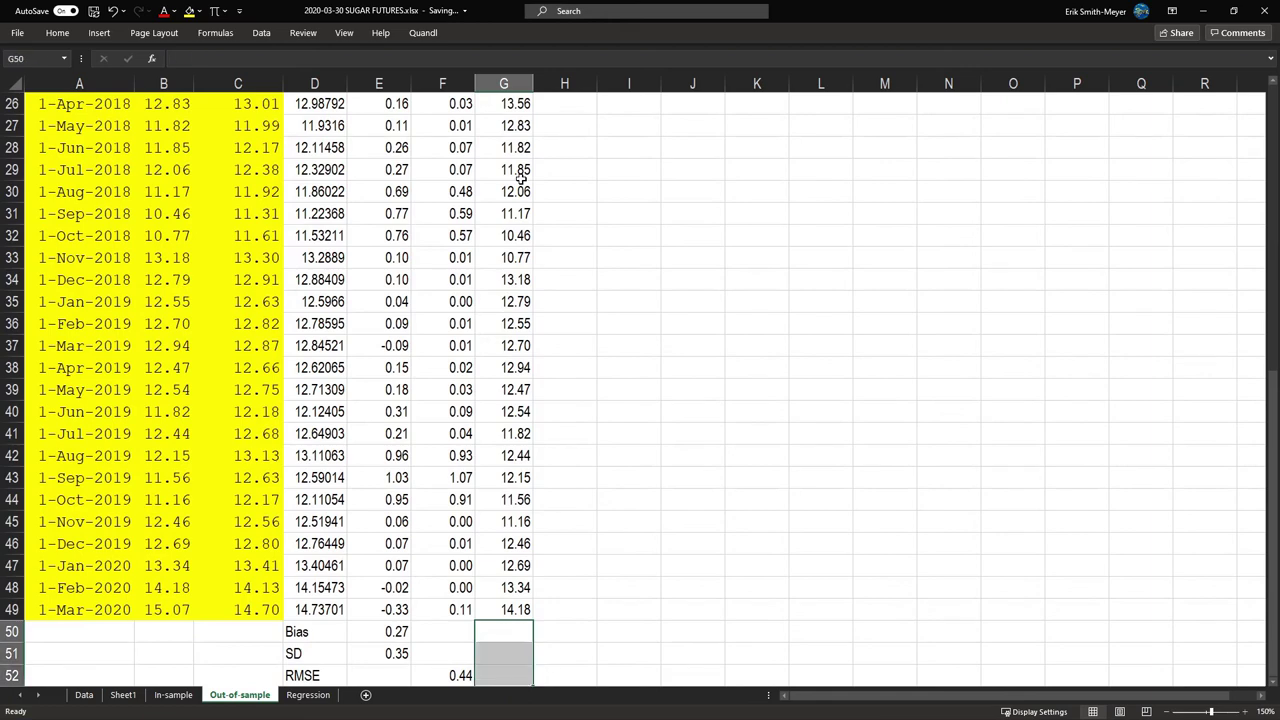
key(ctrl+Up)
key(ctrl+Up)
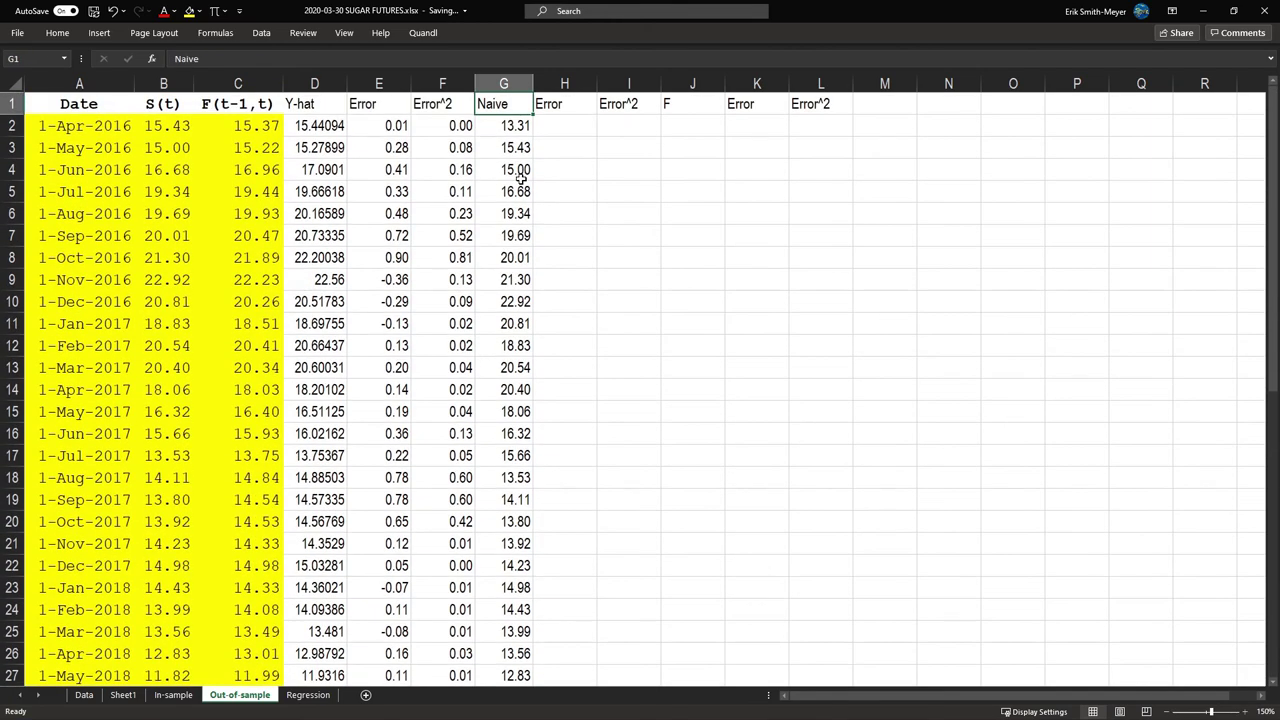
Enter =G2-B2 in H2 and fill it down the Error column, starting at -2.12
key(Down)
key(Right)
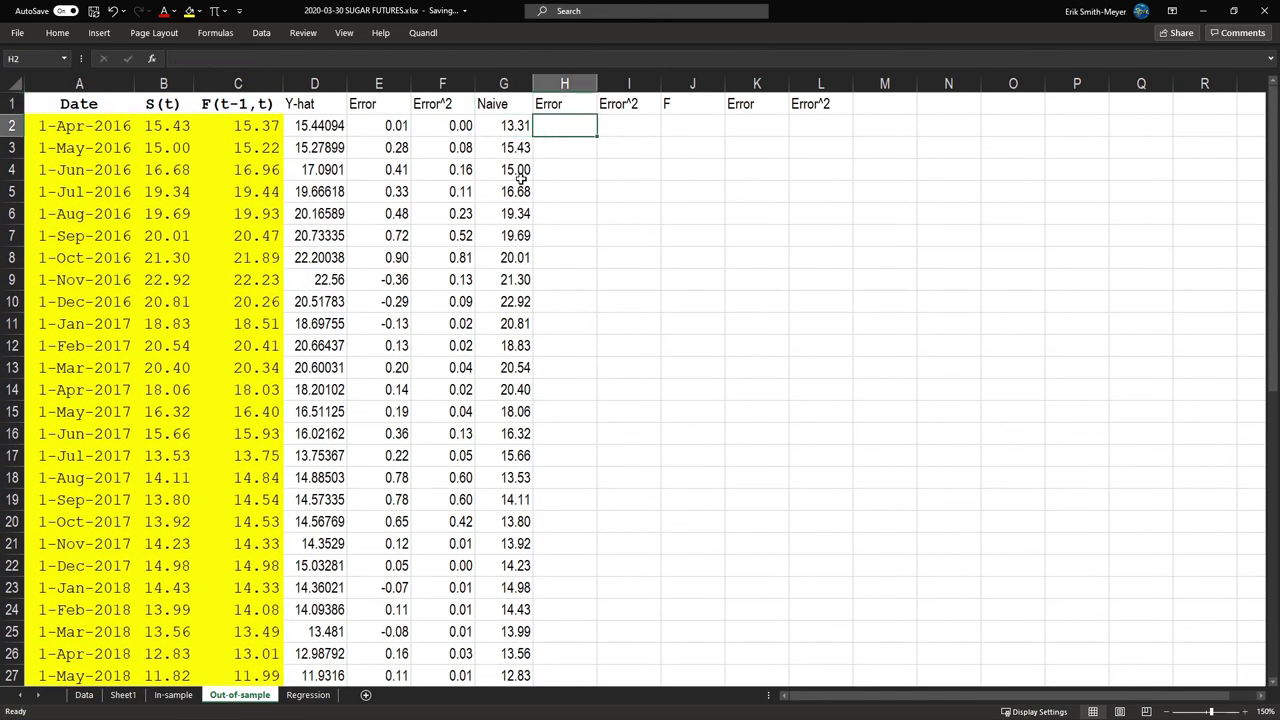
text(=)
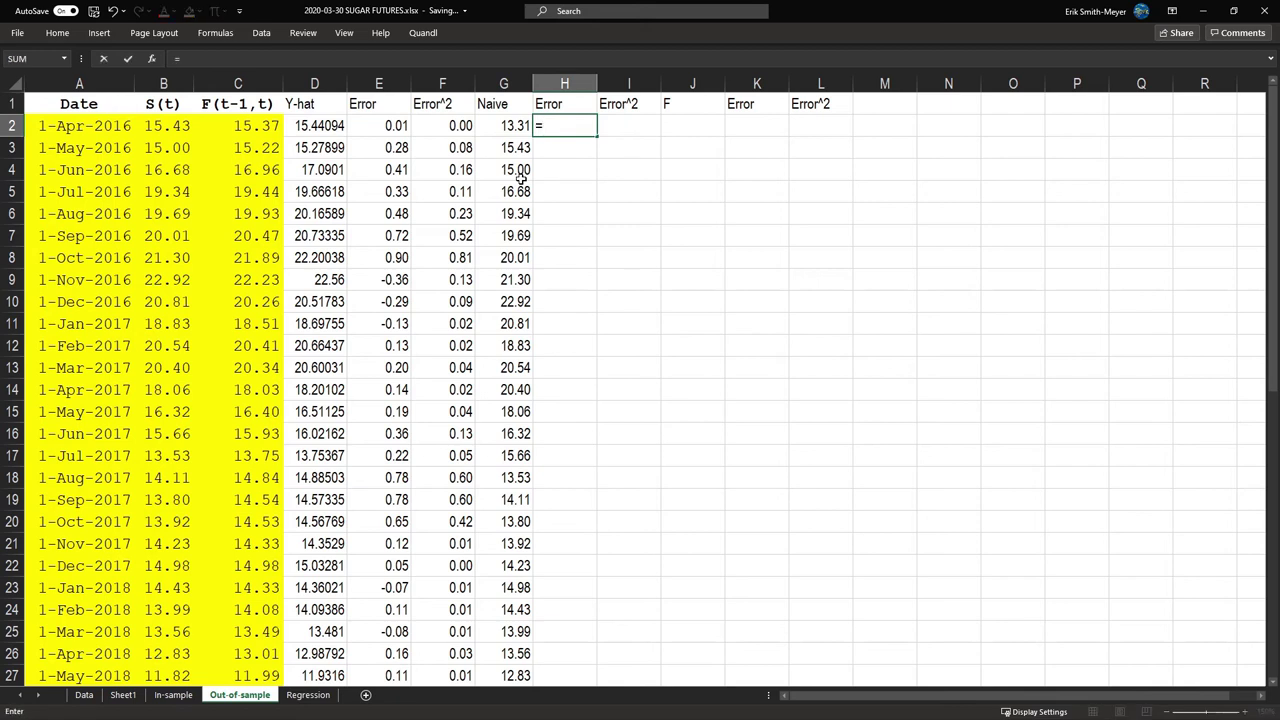
key(Left)
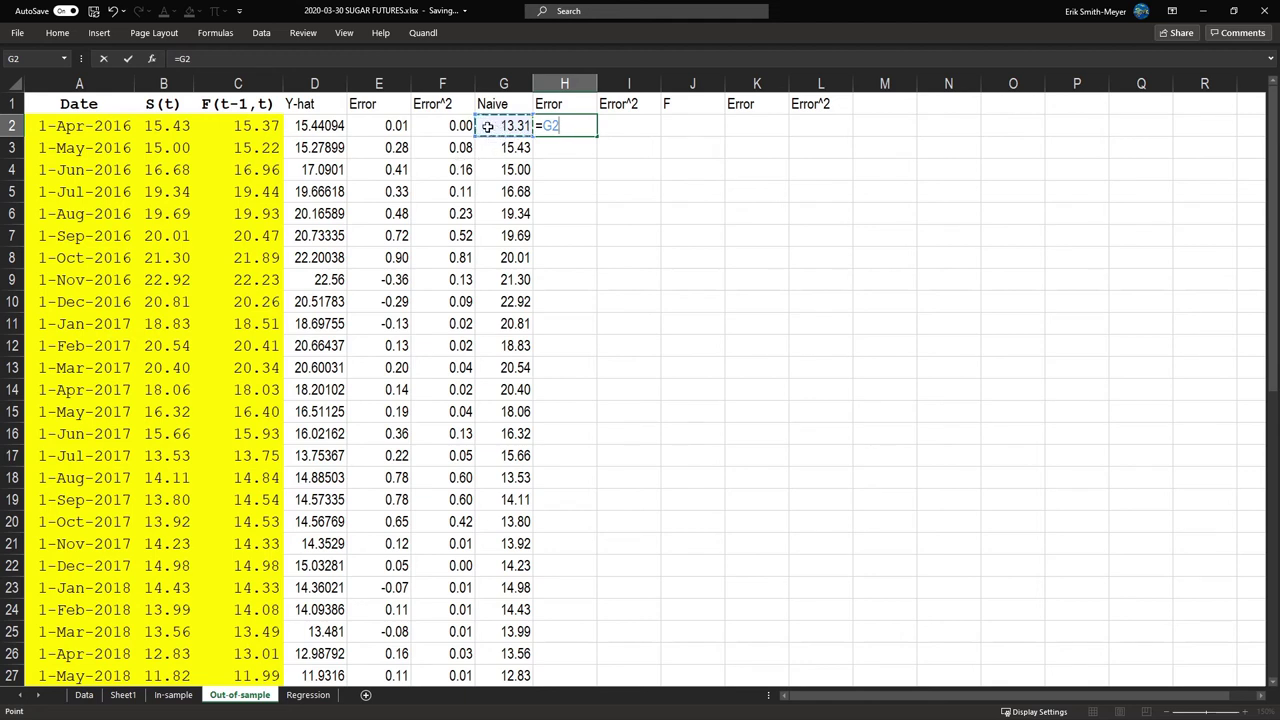
text(-)
click(172, 128)
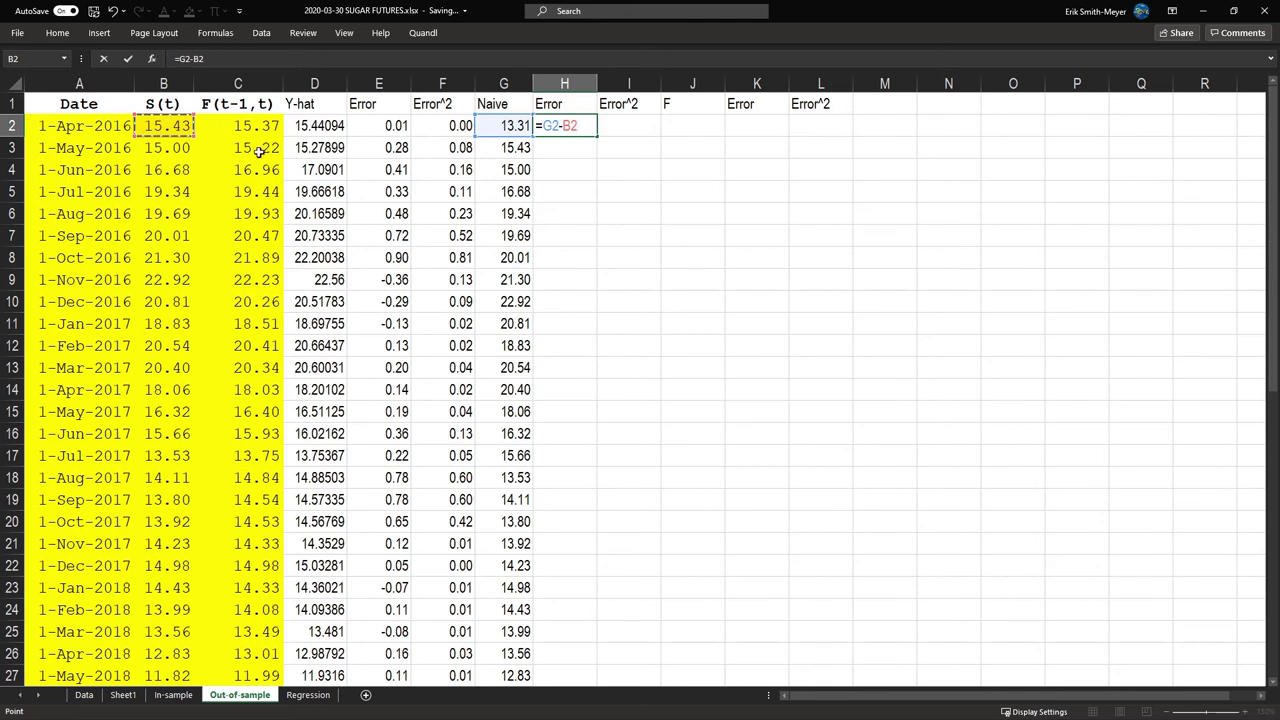
key(Return)
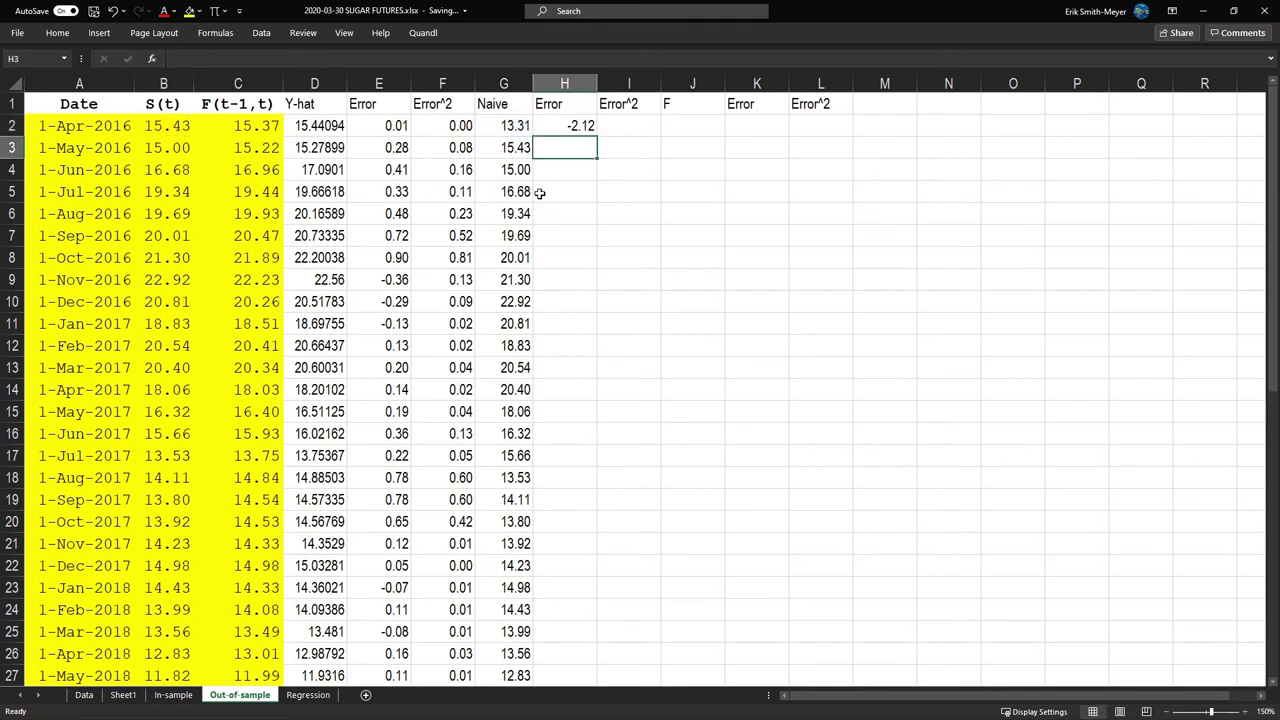
click(588, 131)
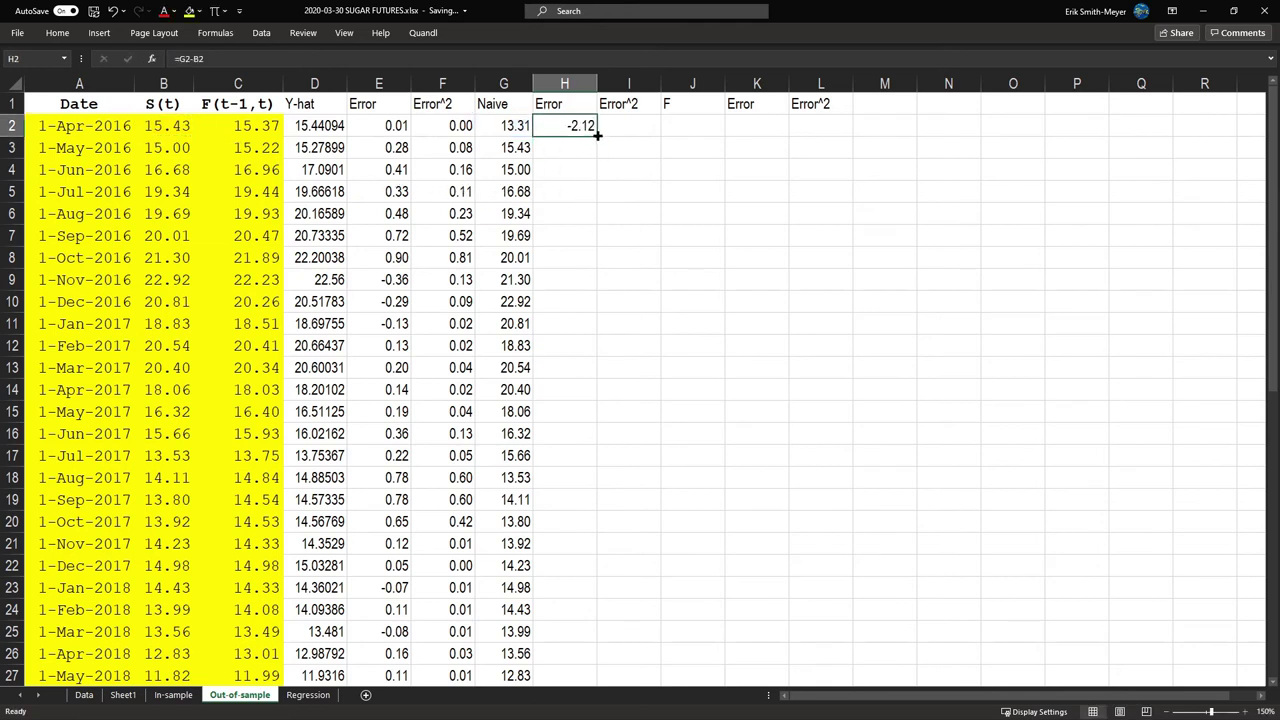
double_click(596, 134)
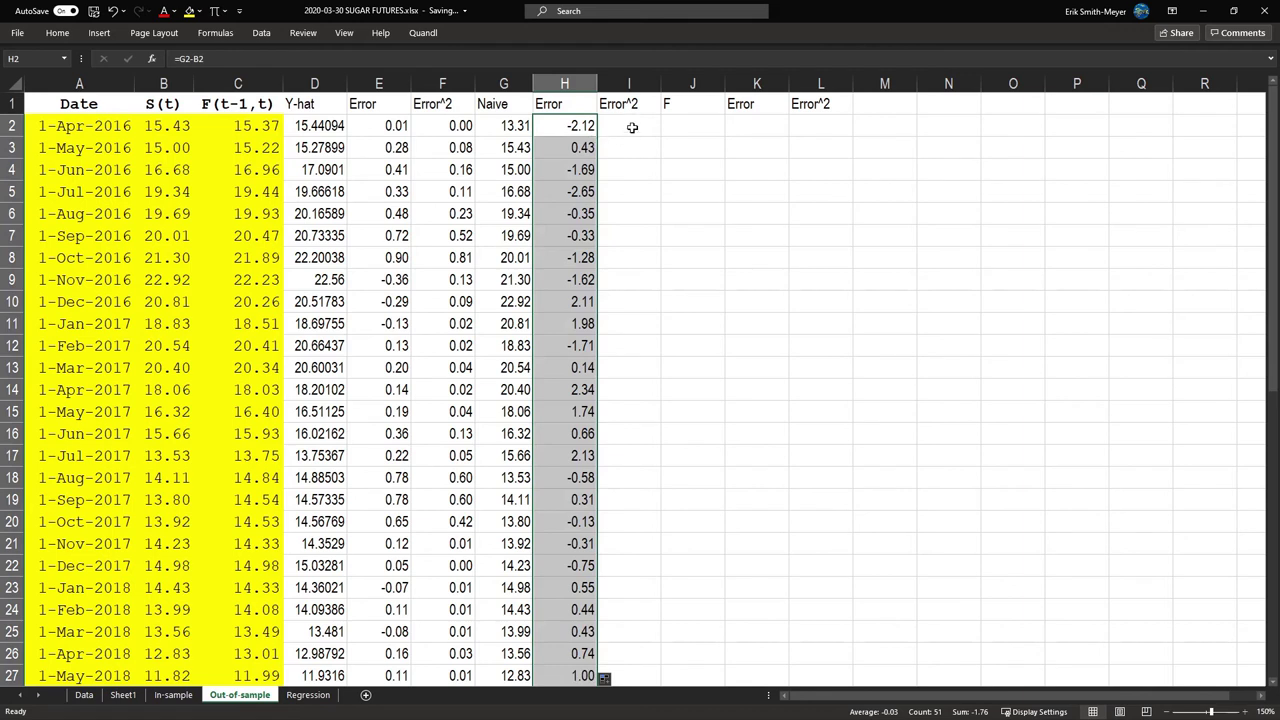
click(632, 127)
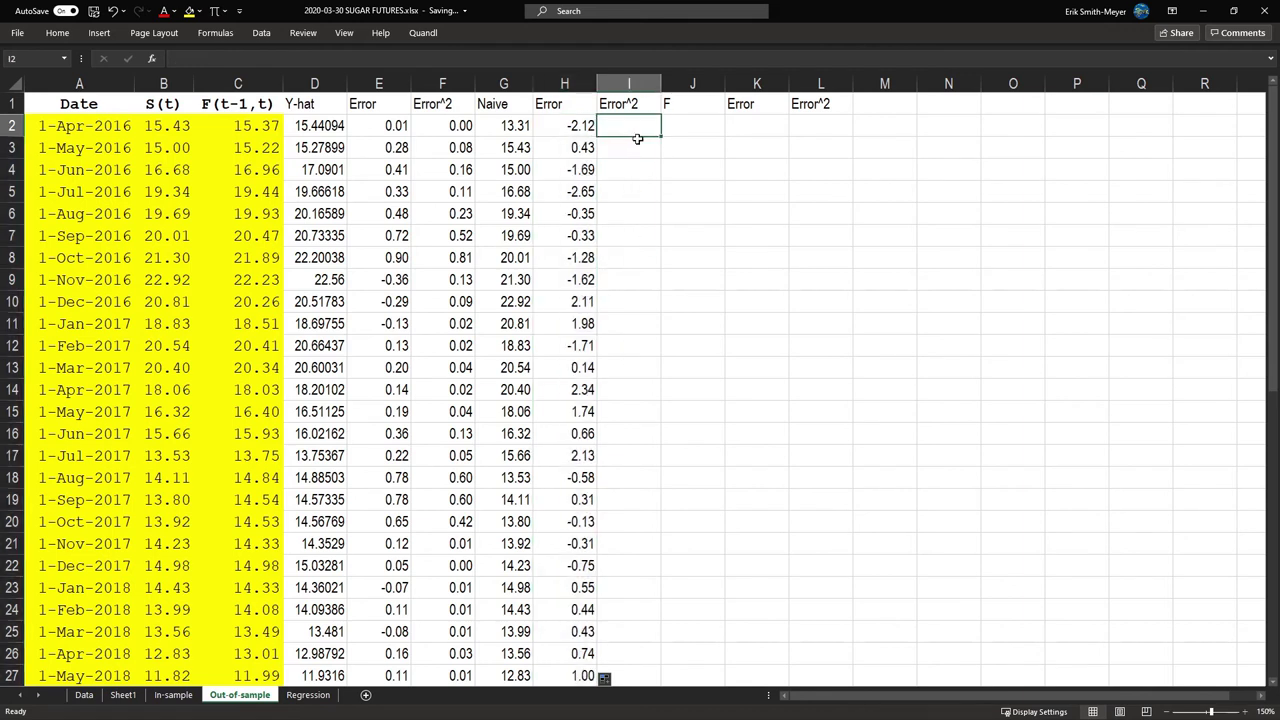
Square the naive error in I2 with =H2^2, formatted to two decimals
text(=)
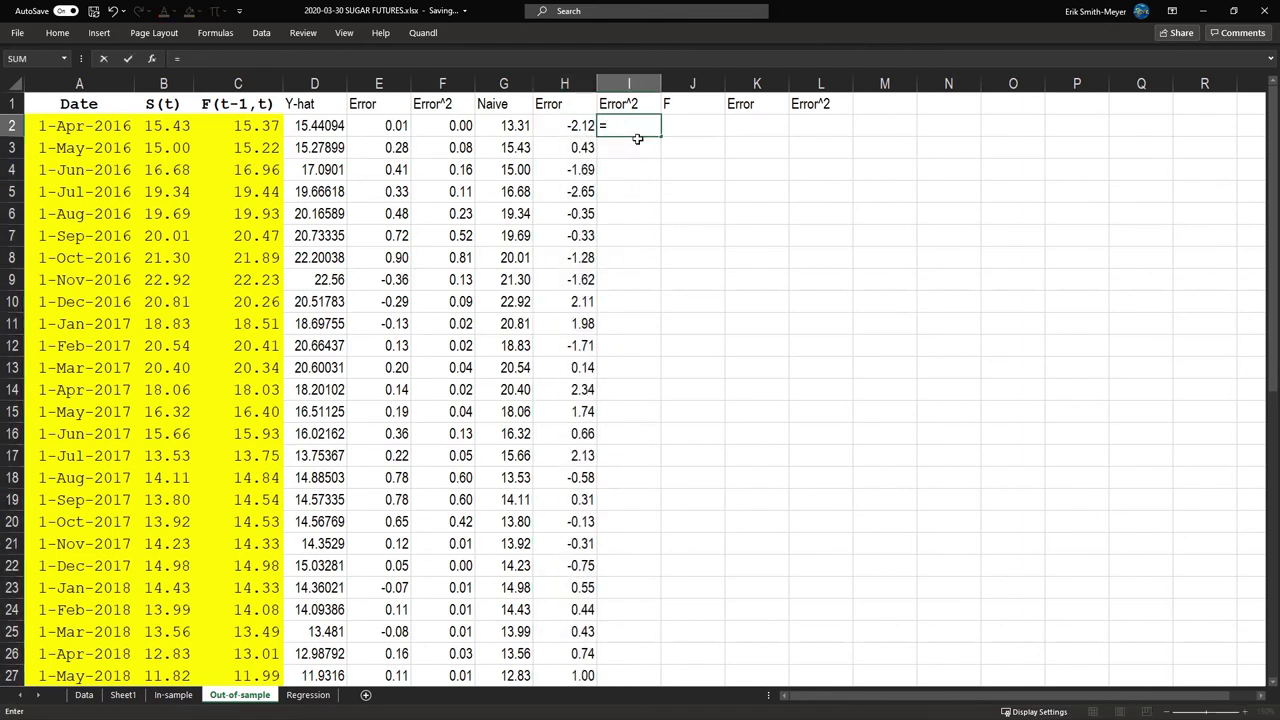
key(Left)
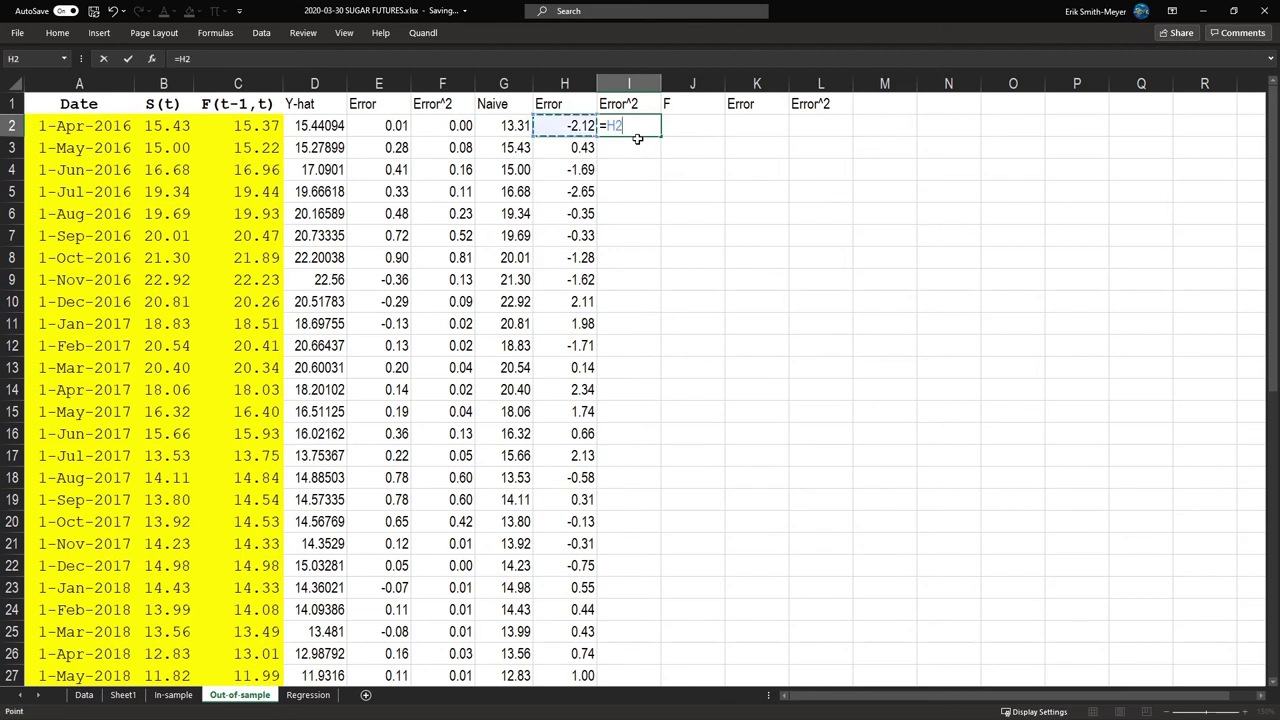
text(^^)
key(ctrl+Return)
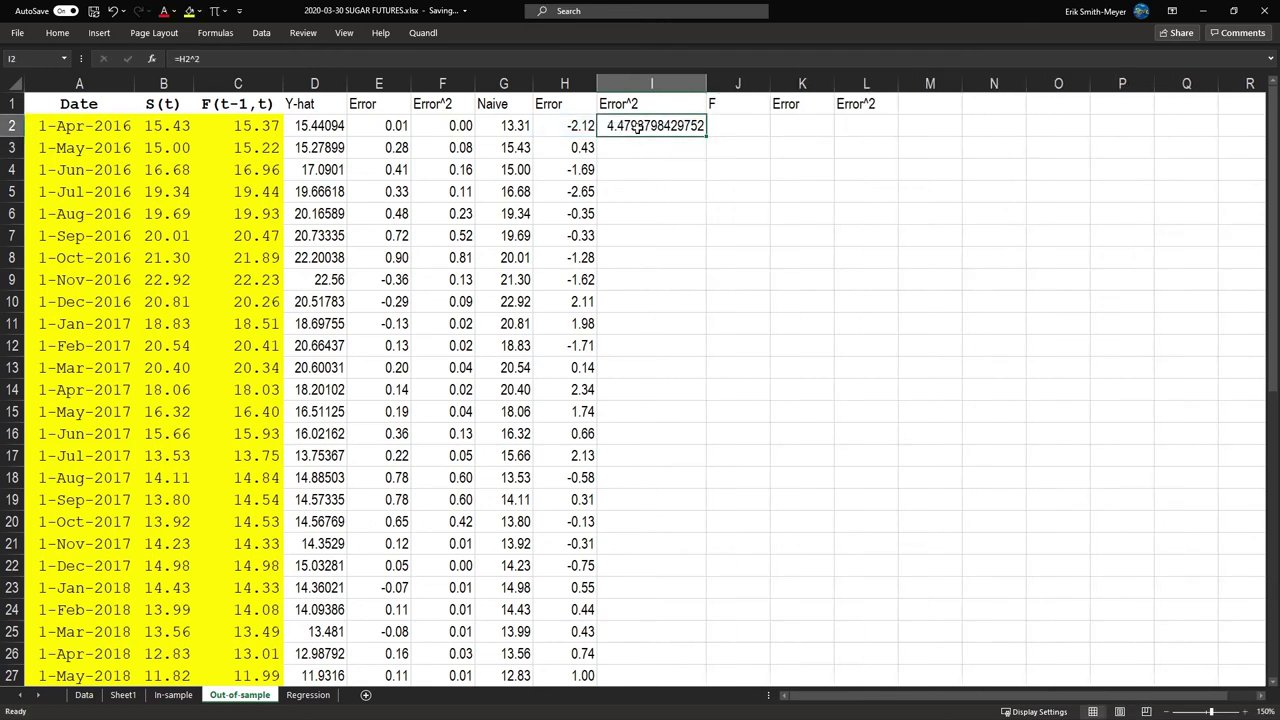
key(ctrl+1)
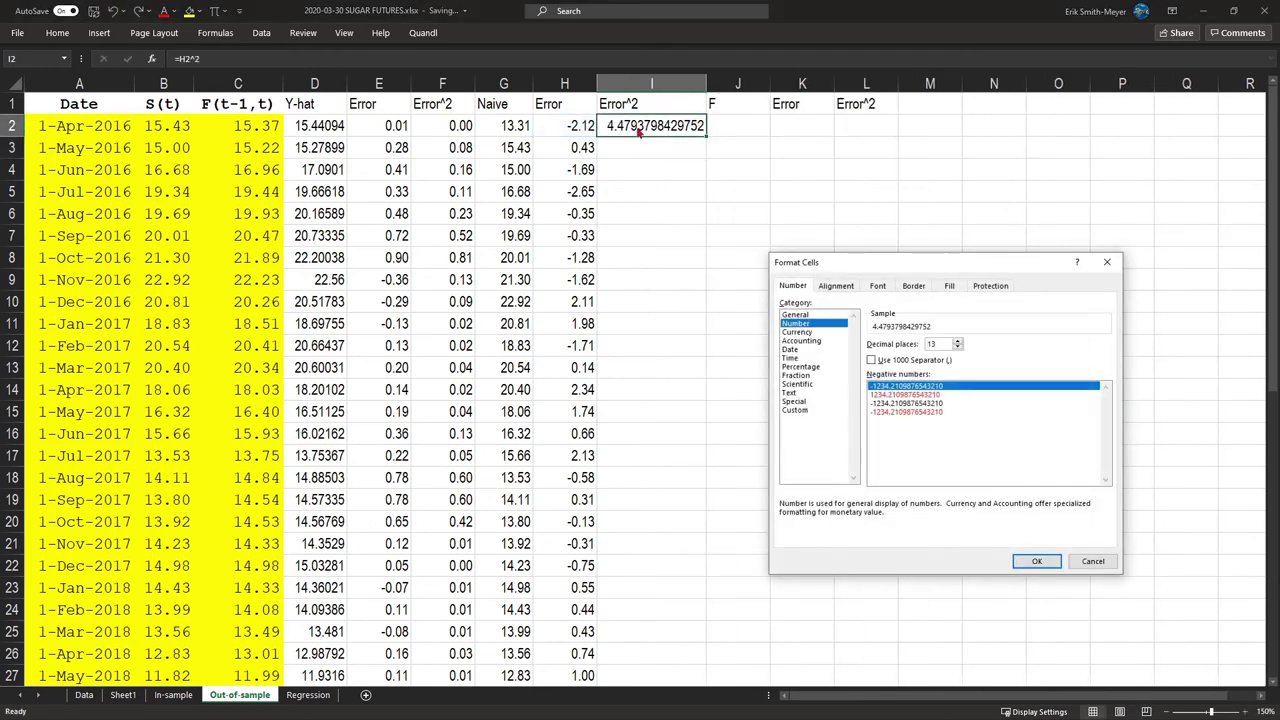
key(Tab)
text(3)
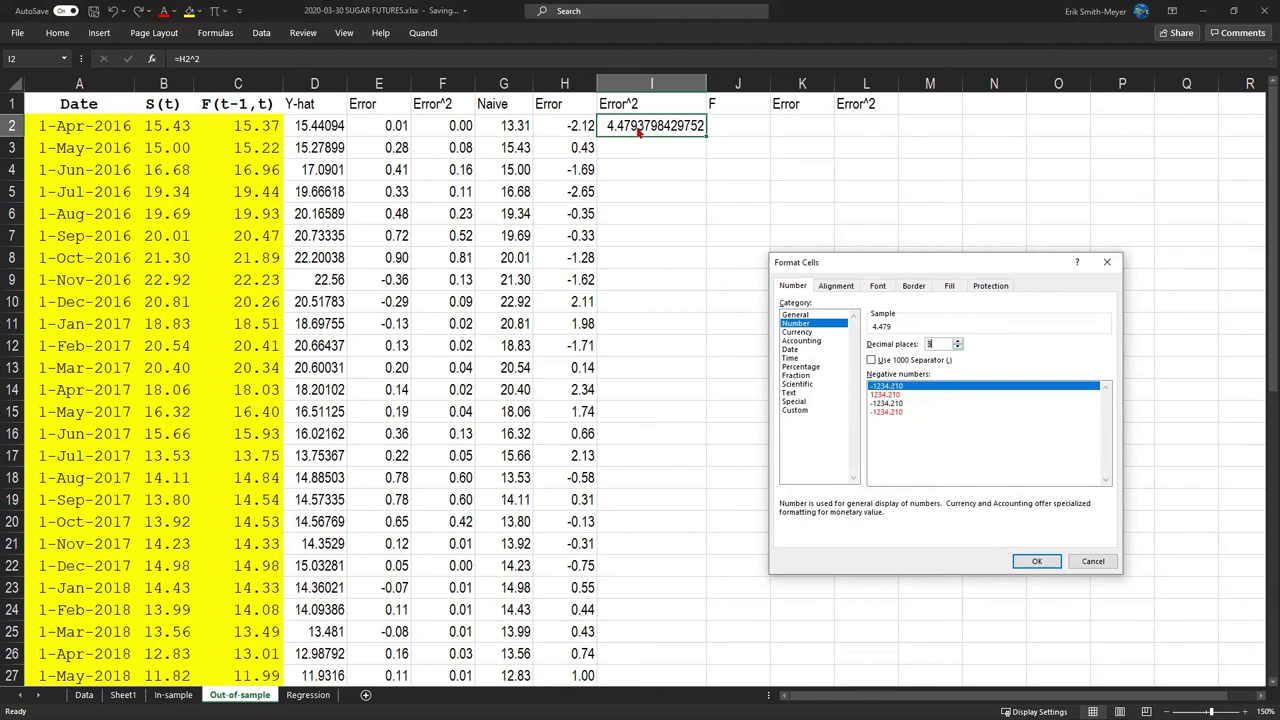
key(Down)
key(Return)
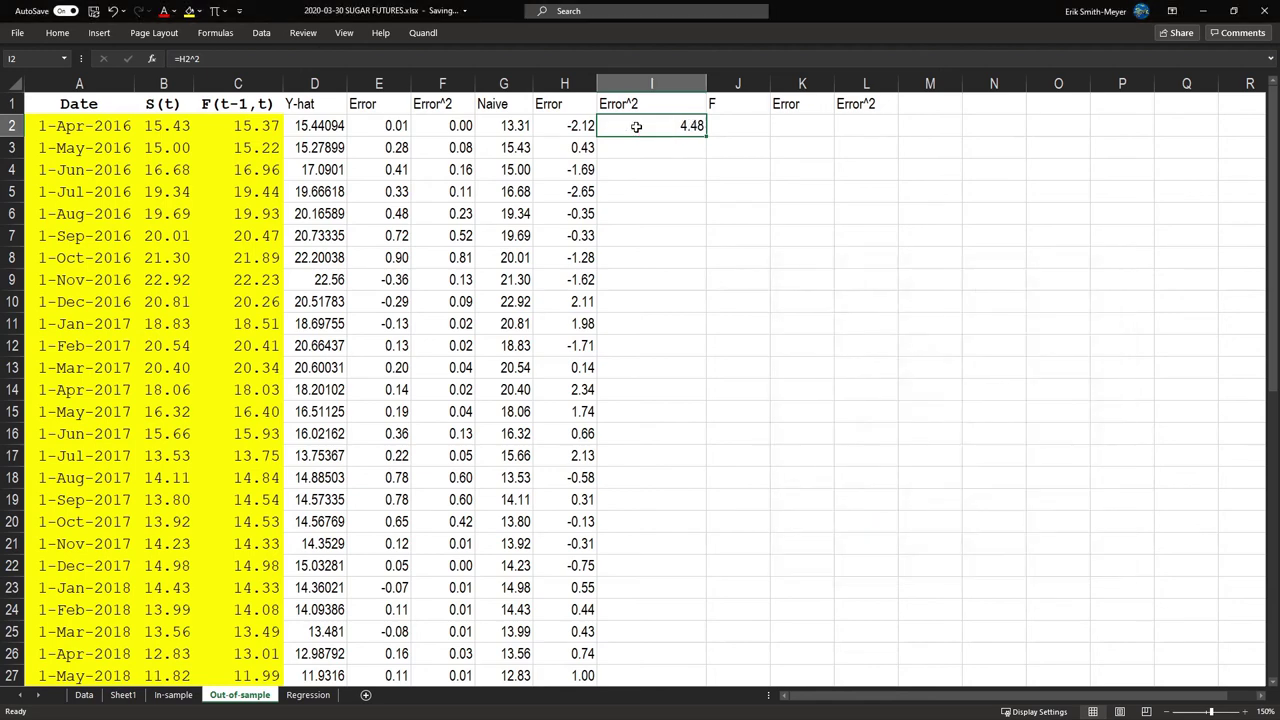
Fill the squared-error formula down column I to row 49
click(738, 147)
click(690, 128)
double_click(705, 137)
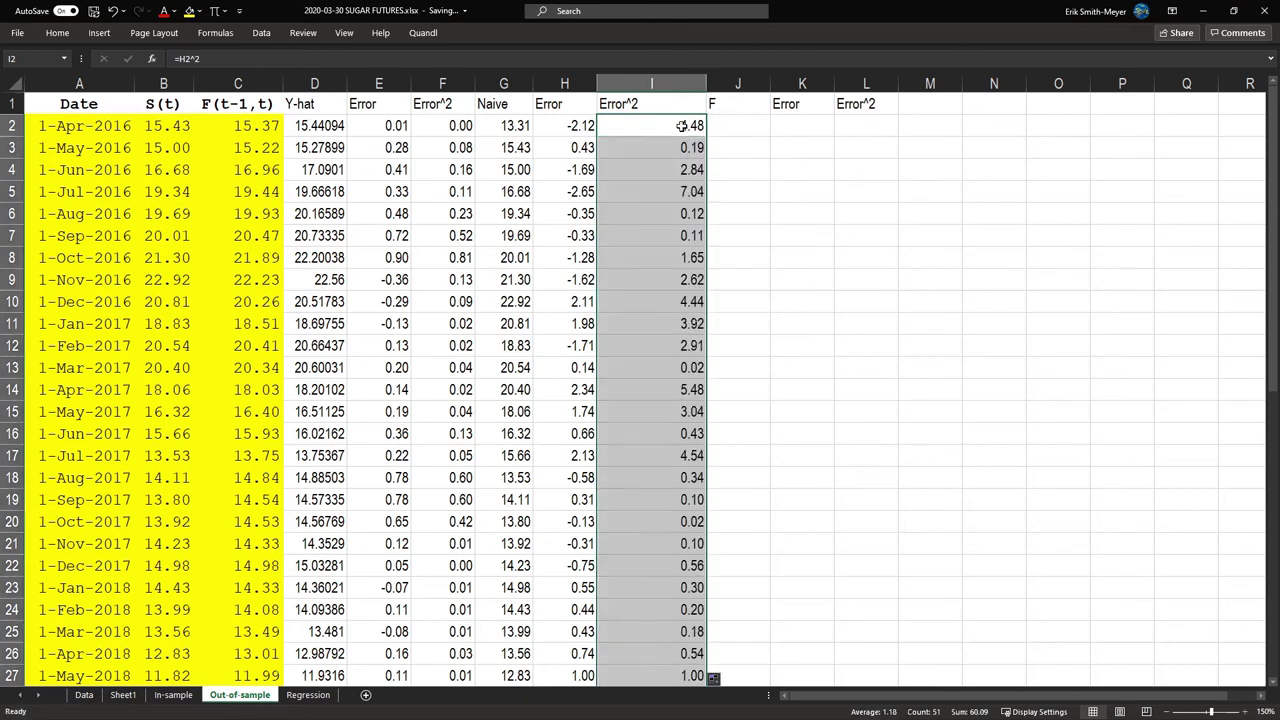
click(684, 126)
Clear the 0.00 values in H50:I52 below the naive errors
key(ctrl+Down)
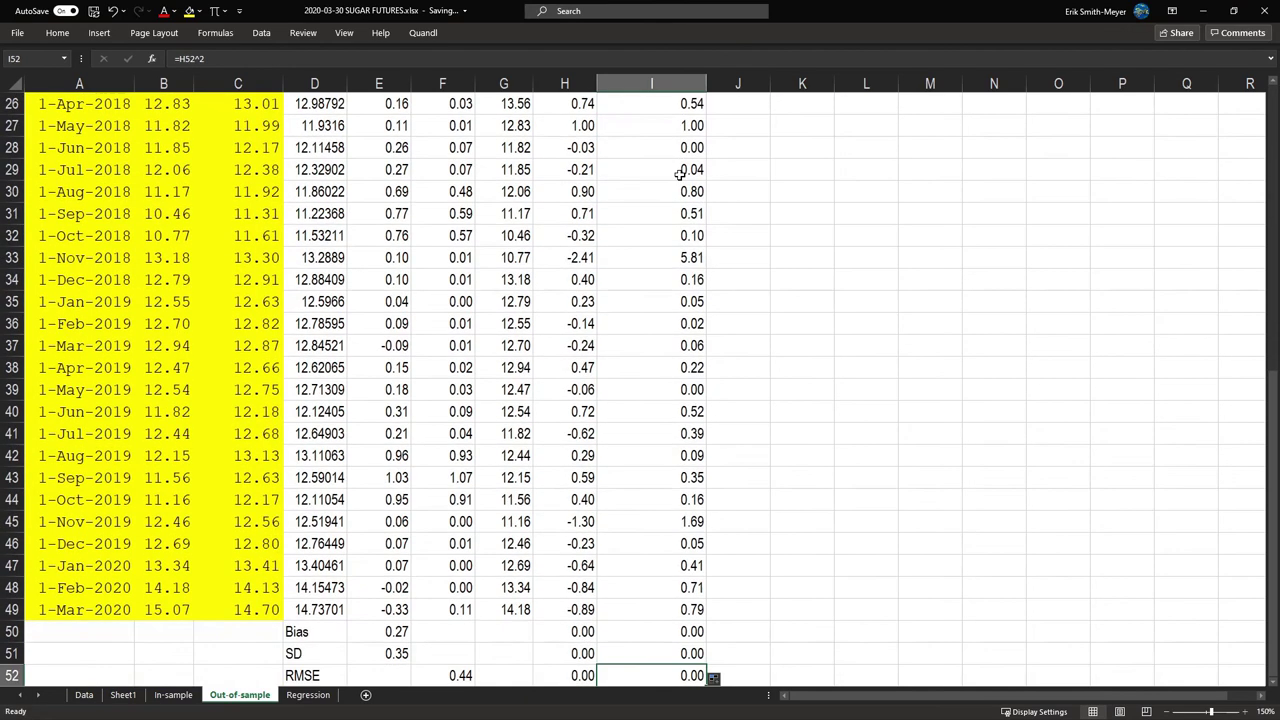
key(Down)
key(Down)
key(Up)
key(Up)
key(shift+Left)
key(shift+Up)
key(shift+Up)
key(Delete)
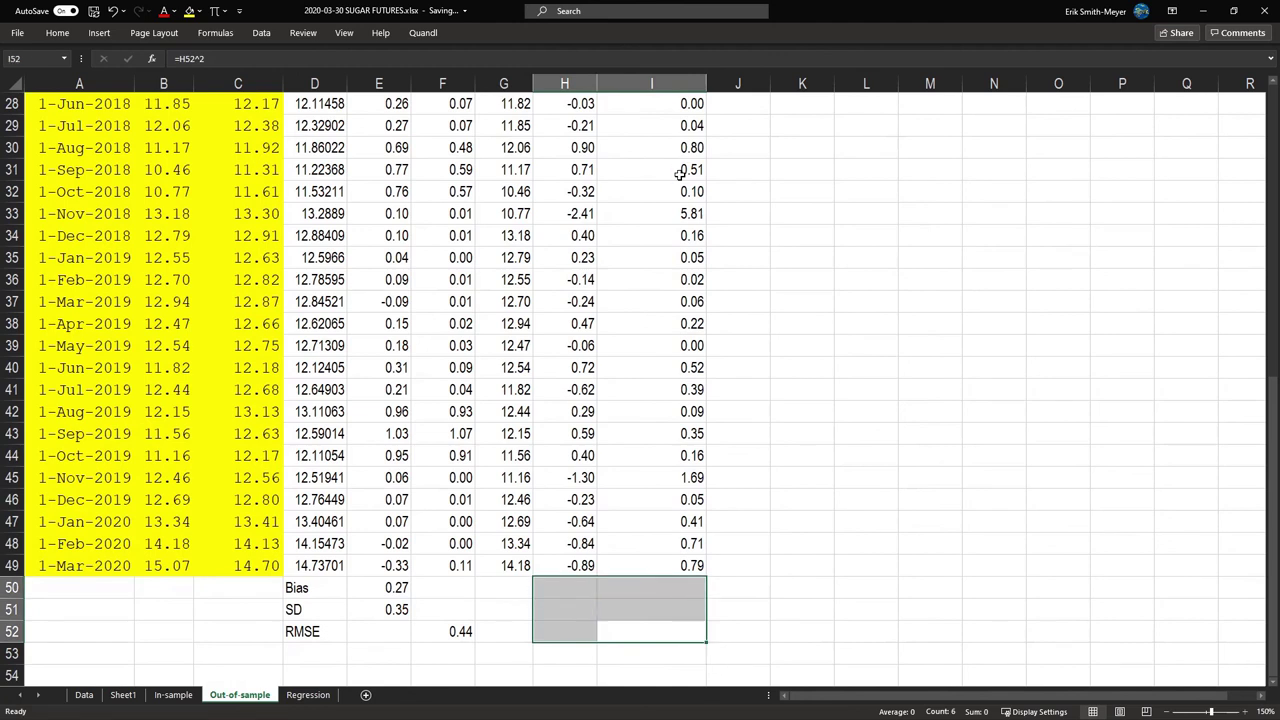
key(Right)
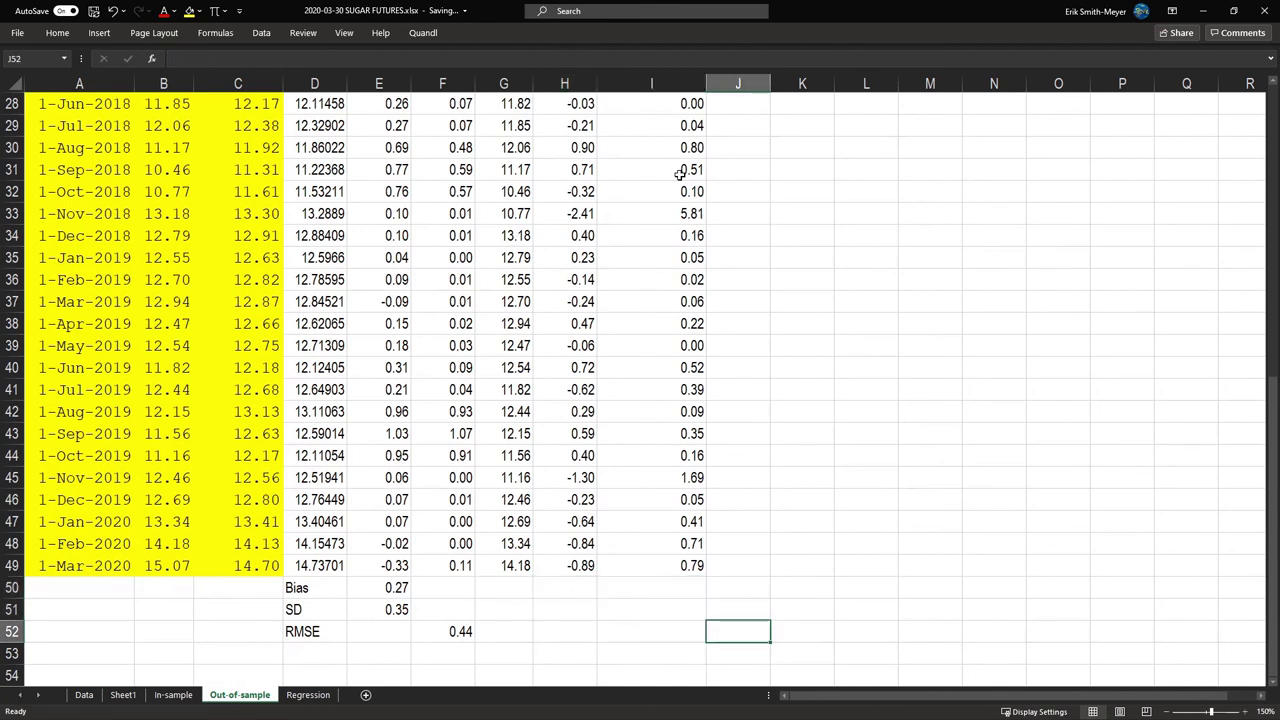
key(Left)
key(Left)
key(Left)
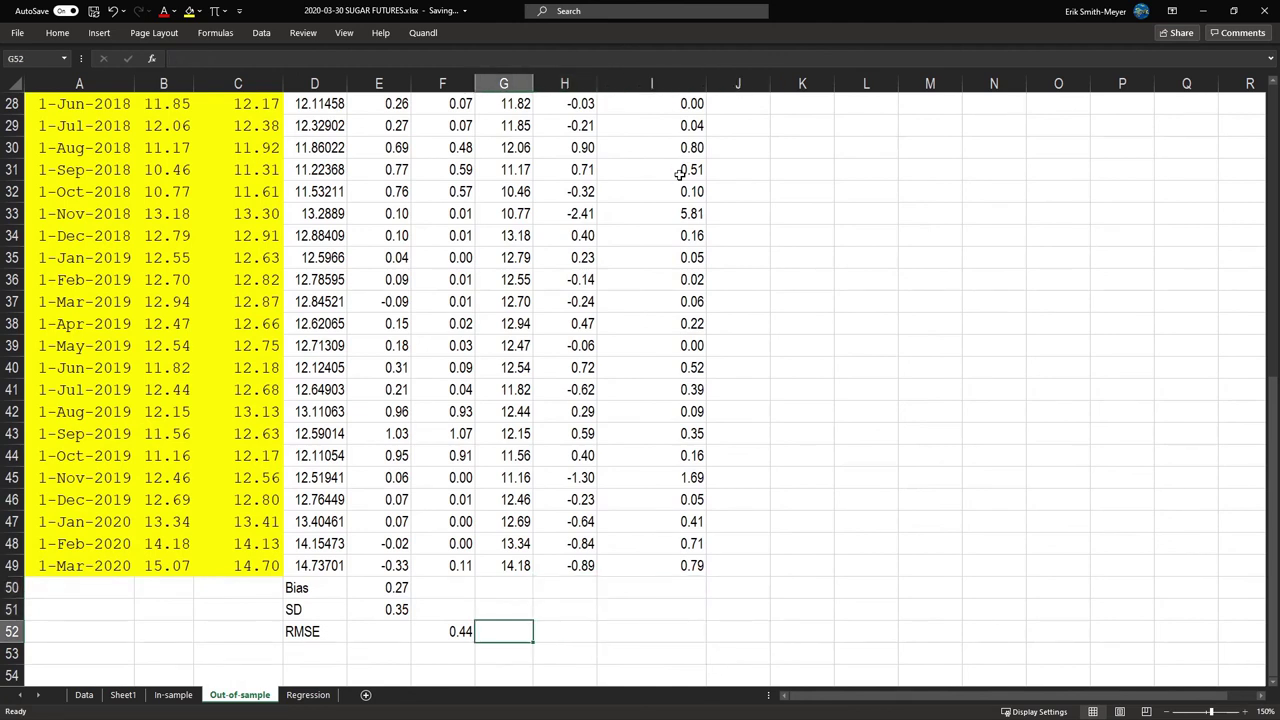
Copy the Y-hat Bias, SD and RMSE formulas from E50:F52 to H50
key(Right)
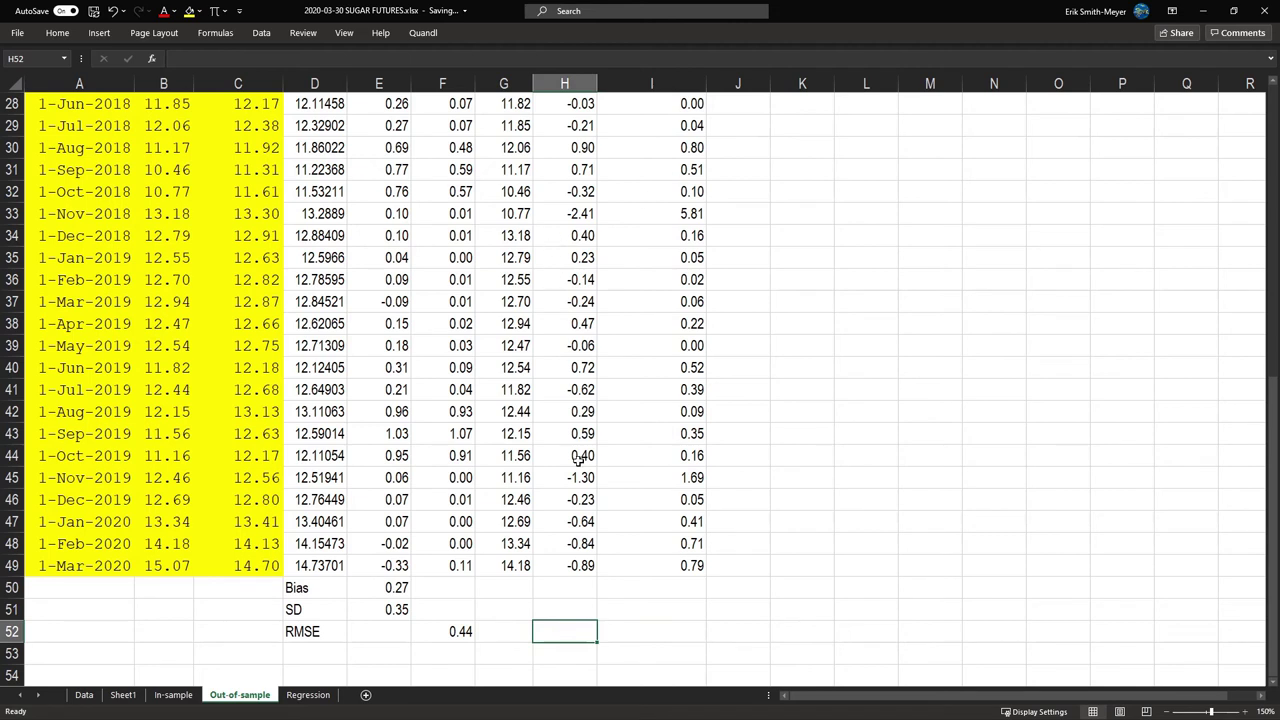
key(Left)
key(Left)
key(Left)
key(Up)
key(Up)
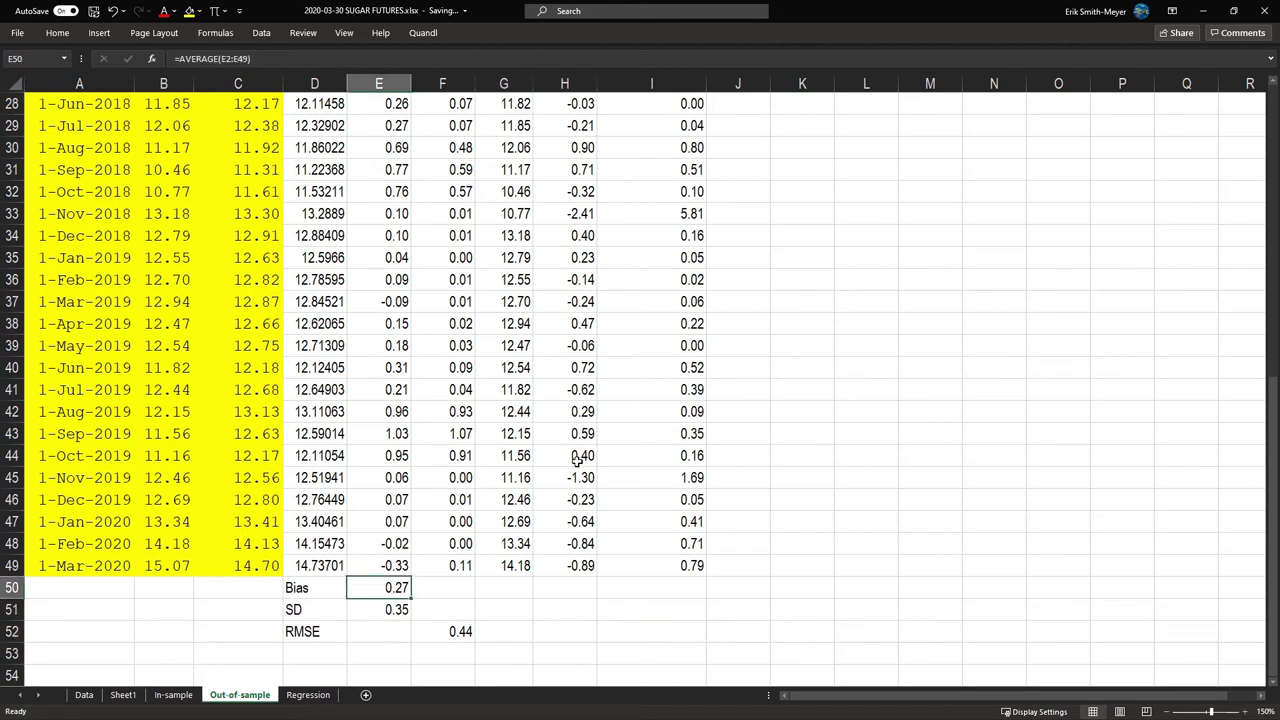
key(shift+Down)
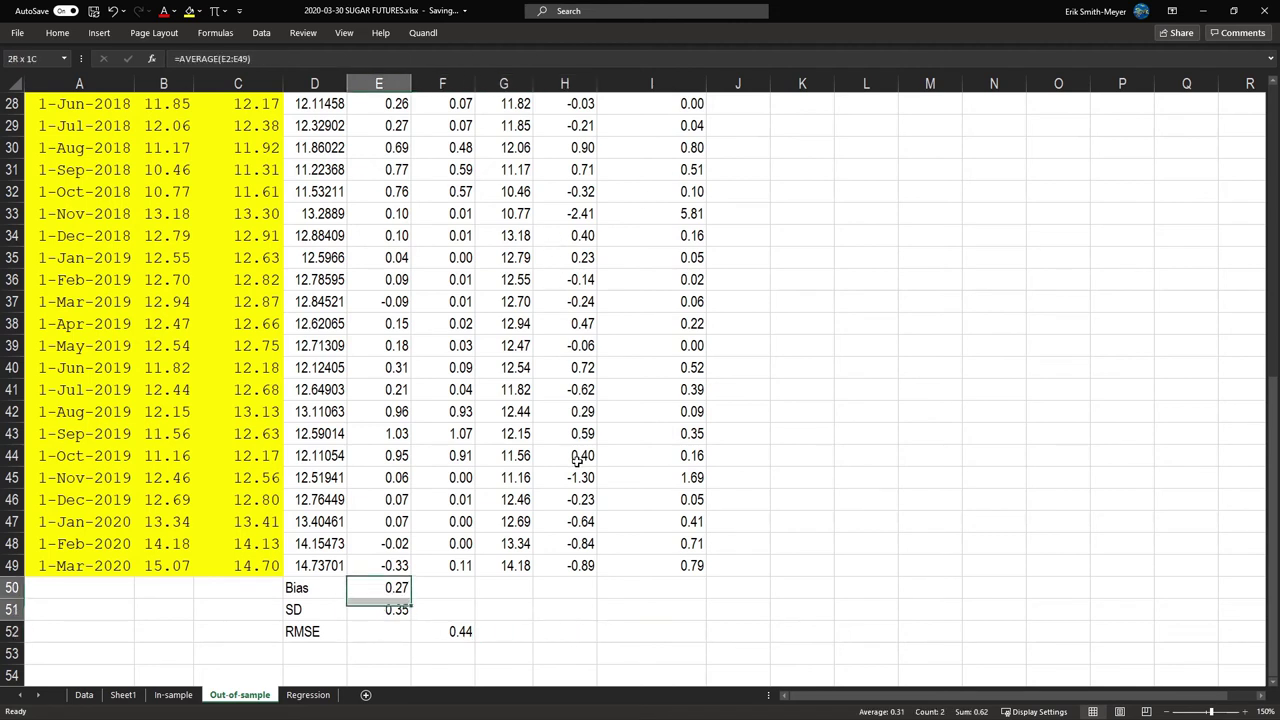
key(shift+Down)
key(shift+Right)
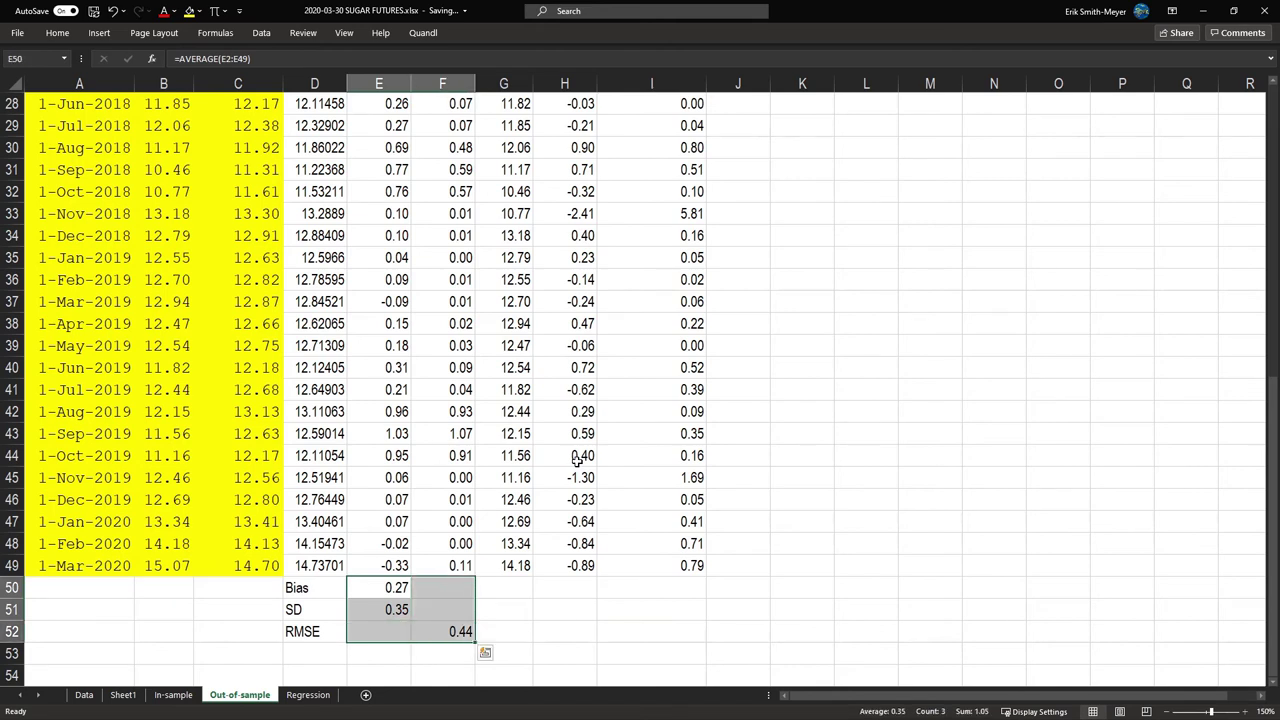
key(ctrl+c)
key(Right)
key(Right)
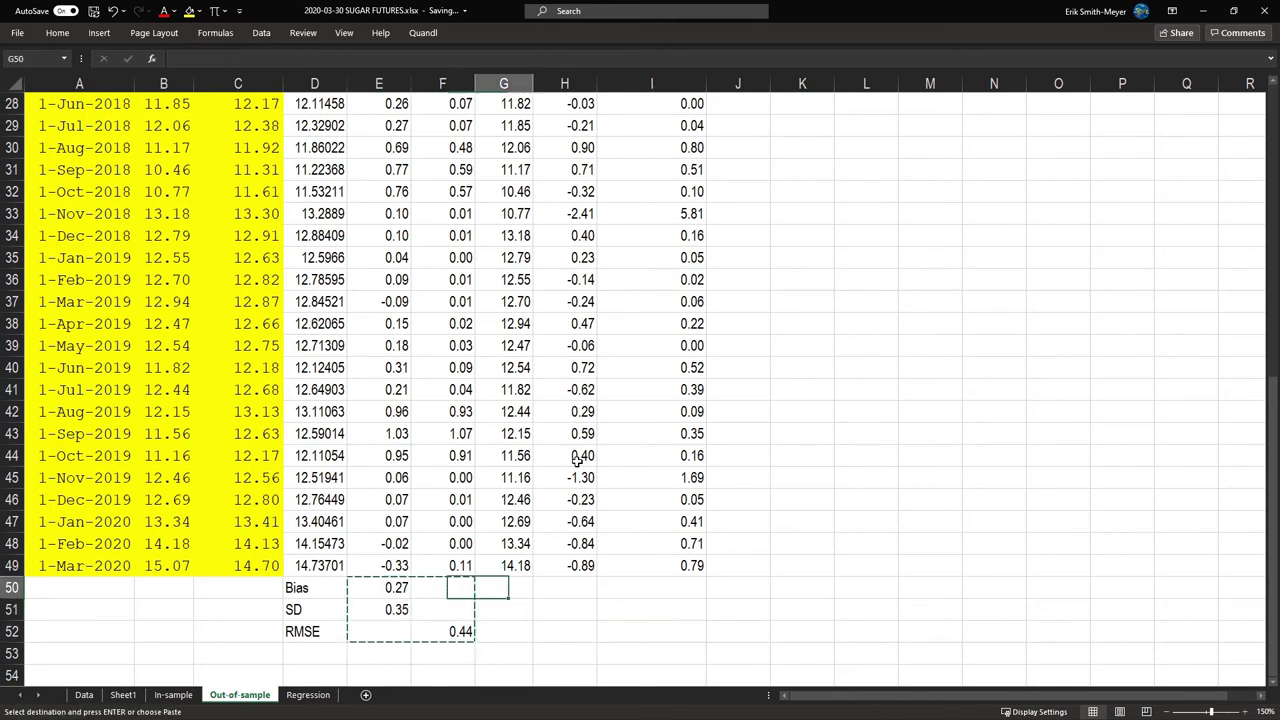
key(Right)
key(ctrl+v)
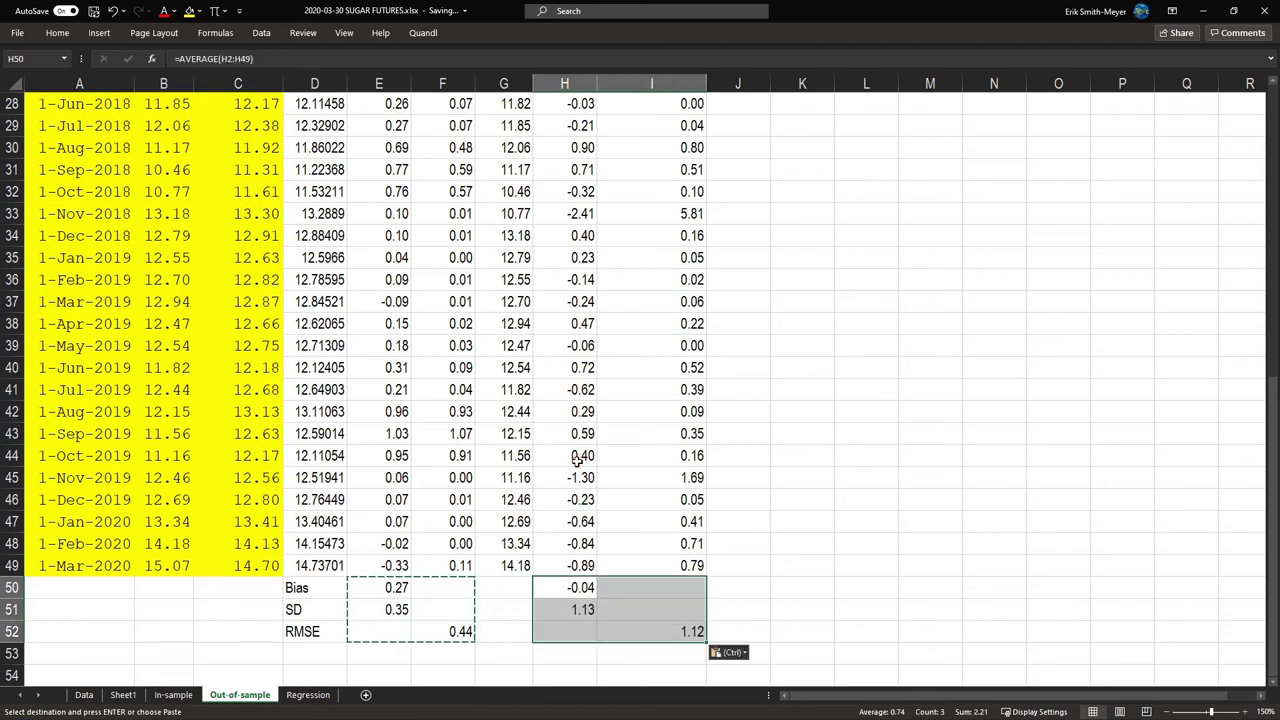
Check the pasted naive Bias formula =AVERAGE(H2:H49), giving -0.04
double_click(579, 587)
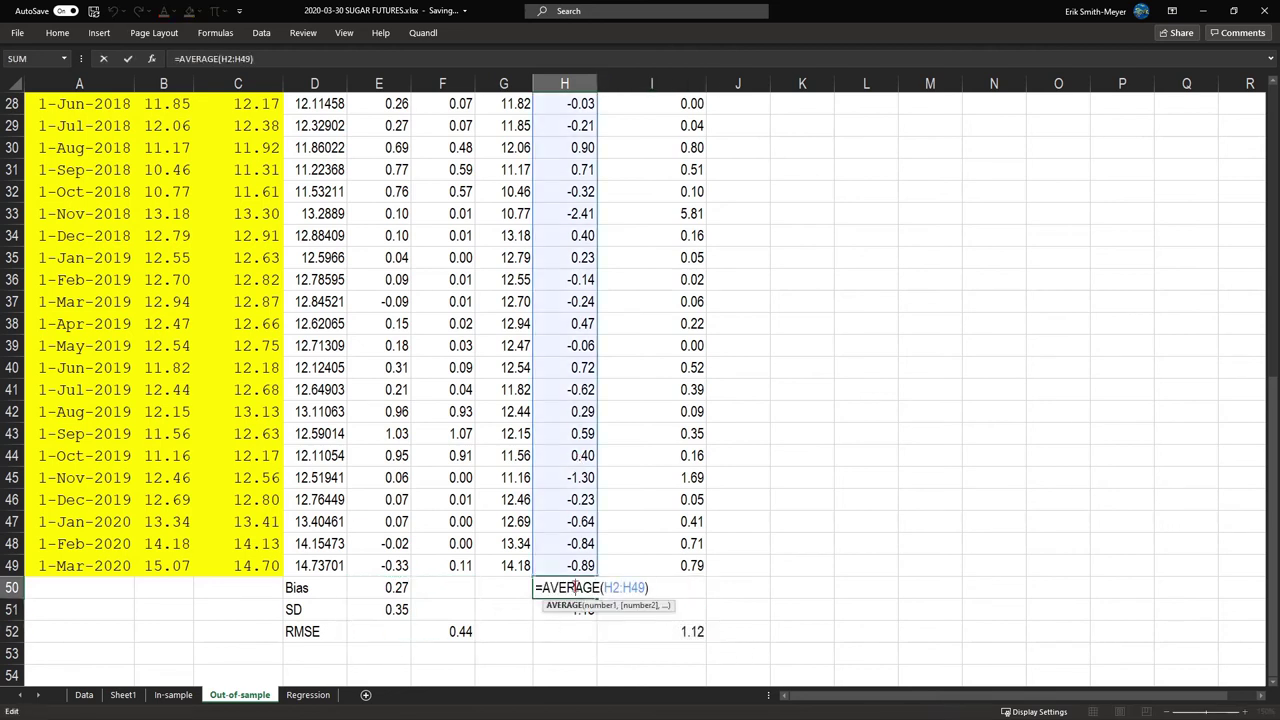
click(566, 497)
key(ctrl+Up)
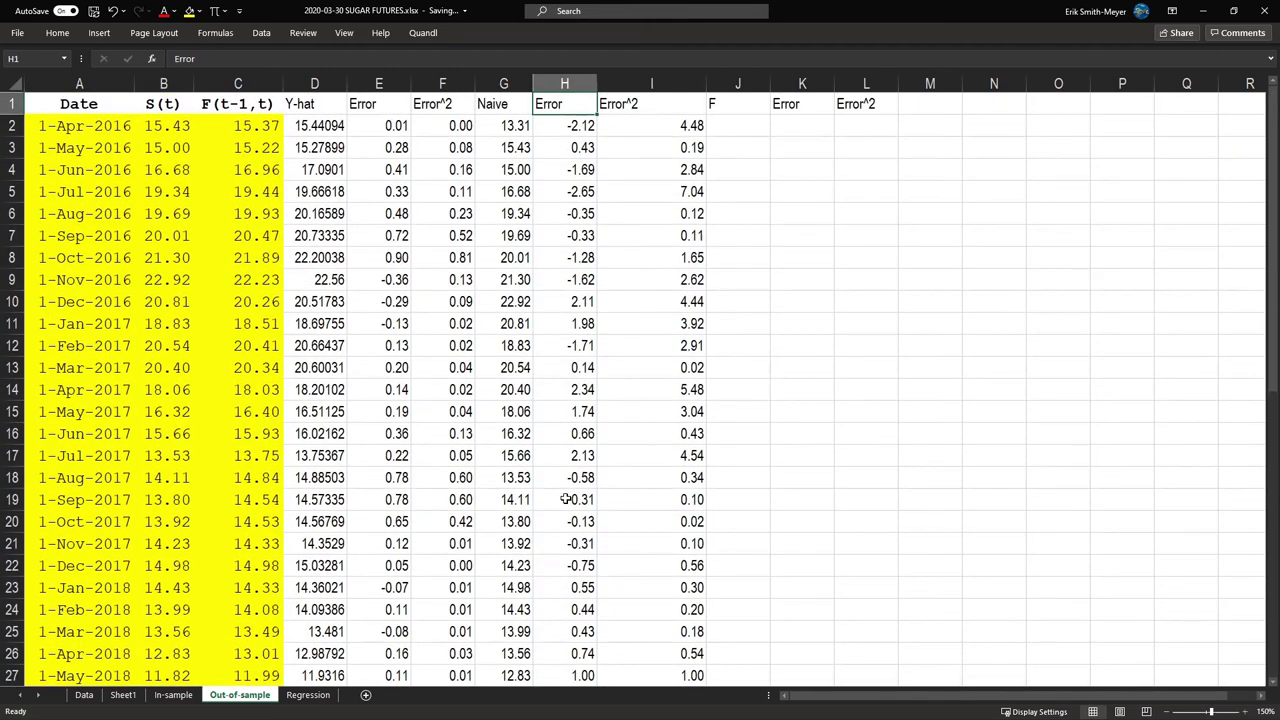
key(ctrl+Down)
key(Down)
key(Down)
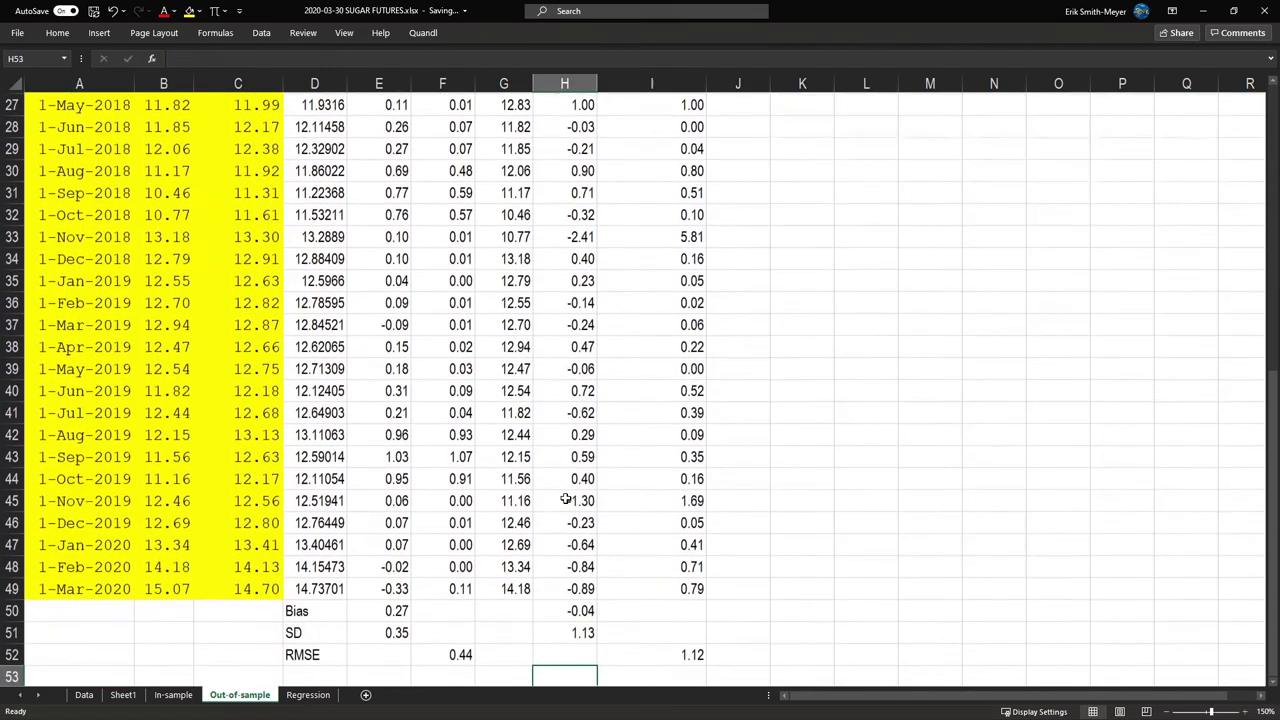
key(Up)
key(Up)
key(Up)
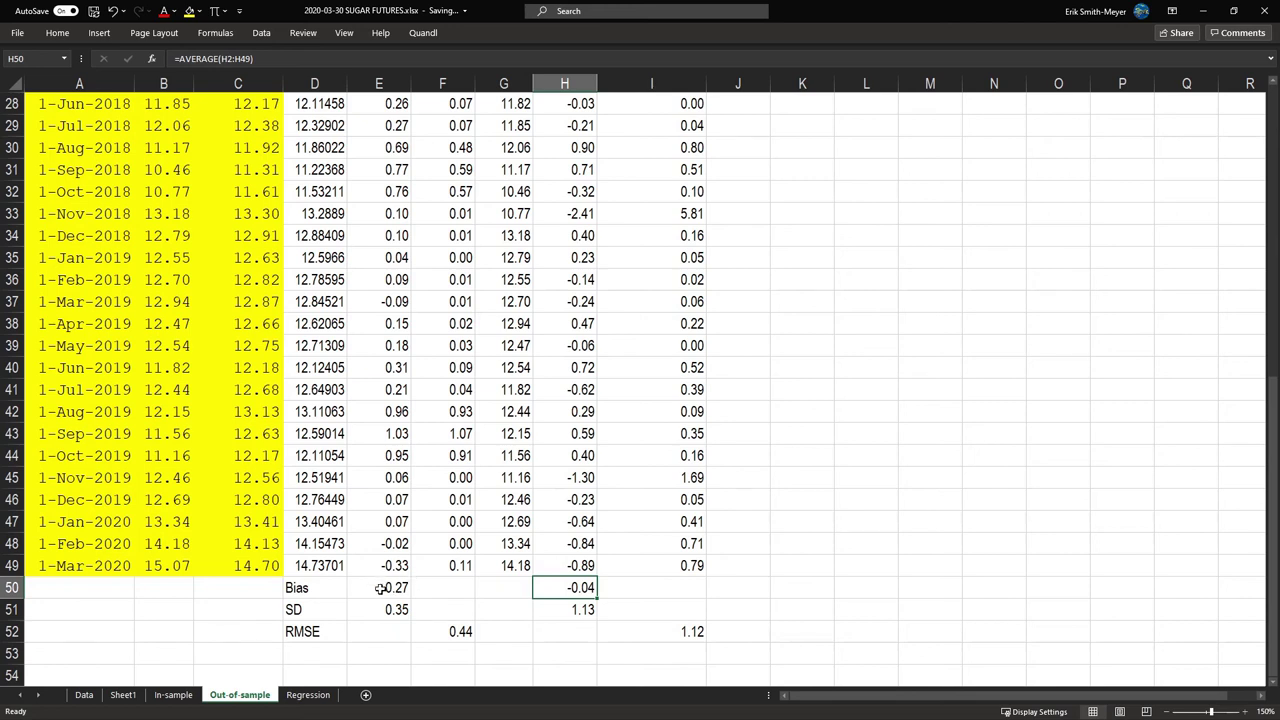
click(560, 611)
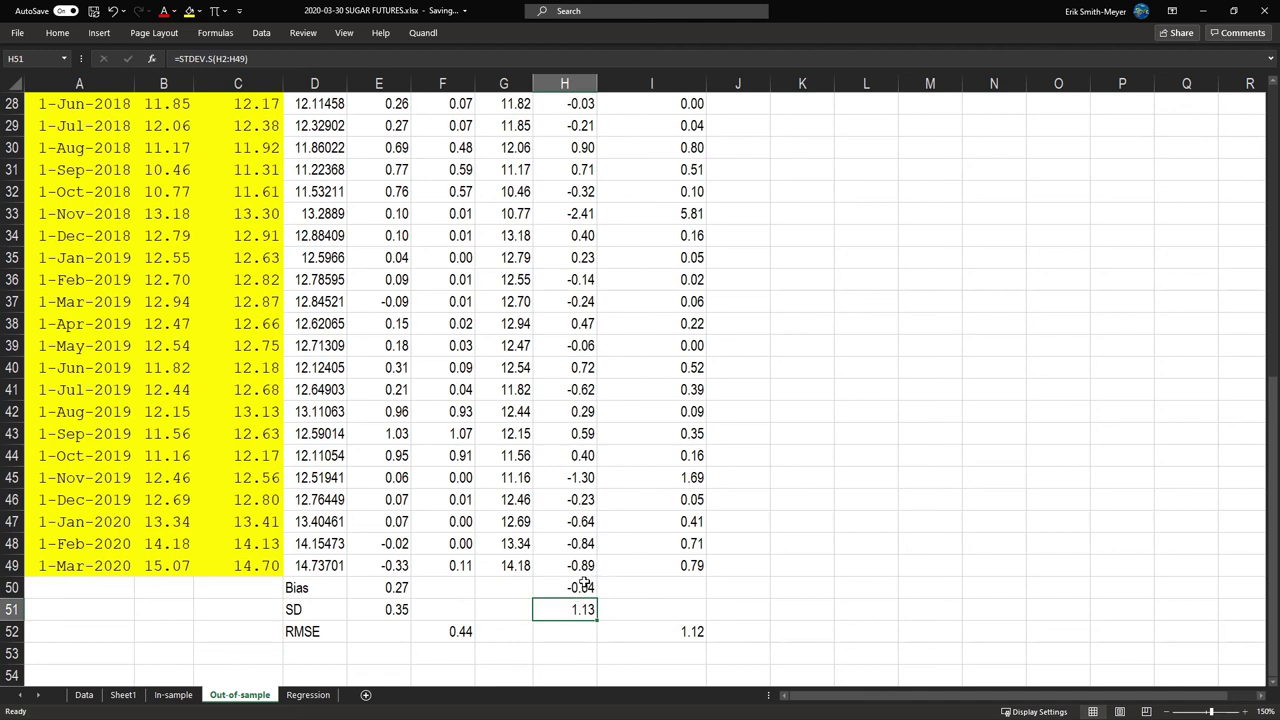
click(582, 588)
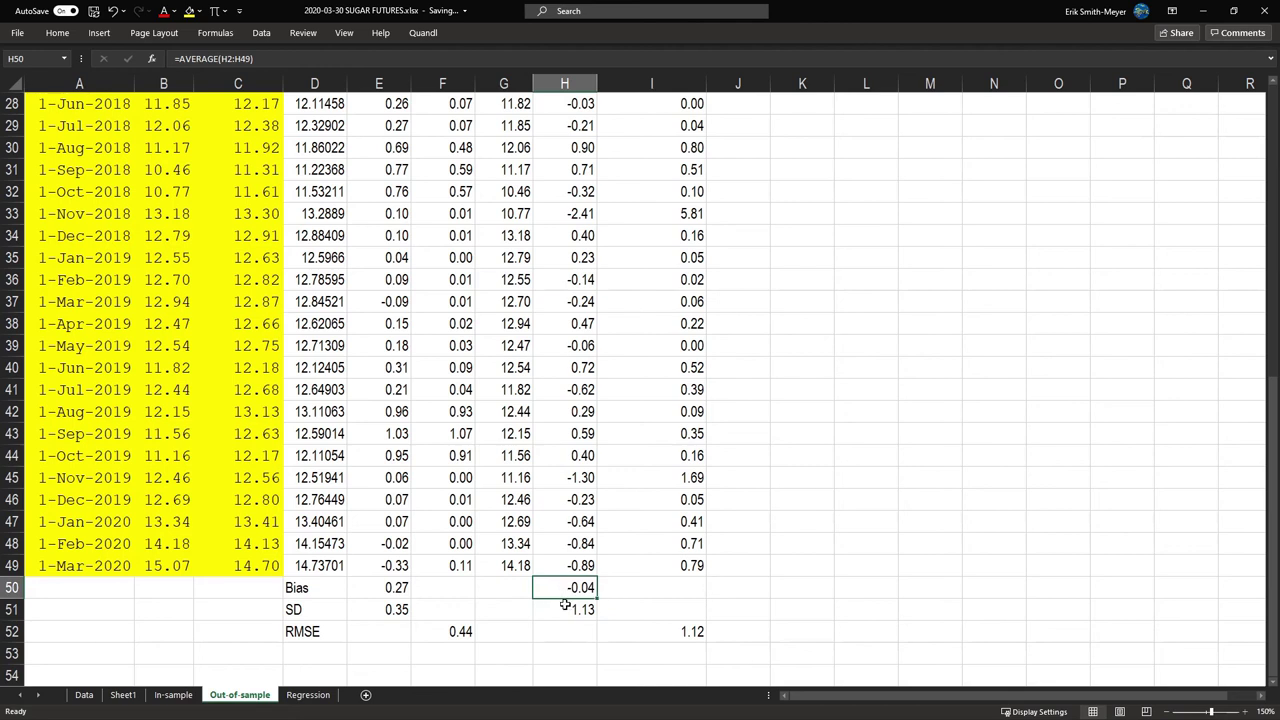
click(565, 607)
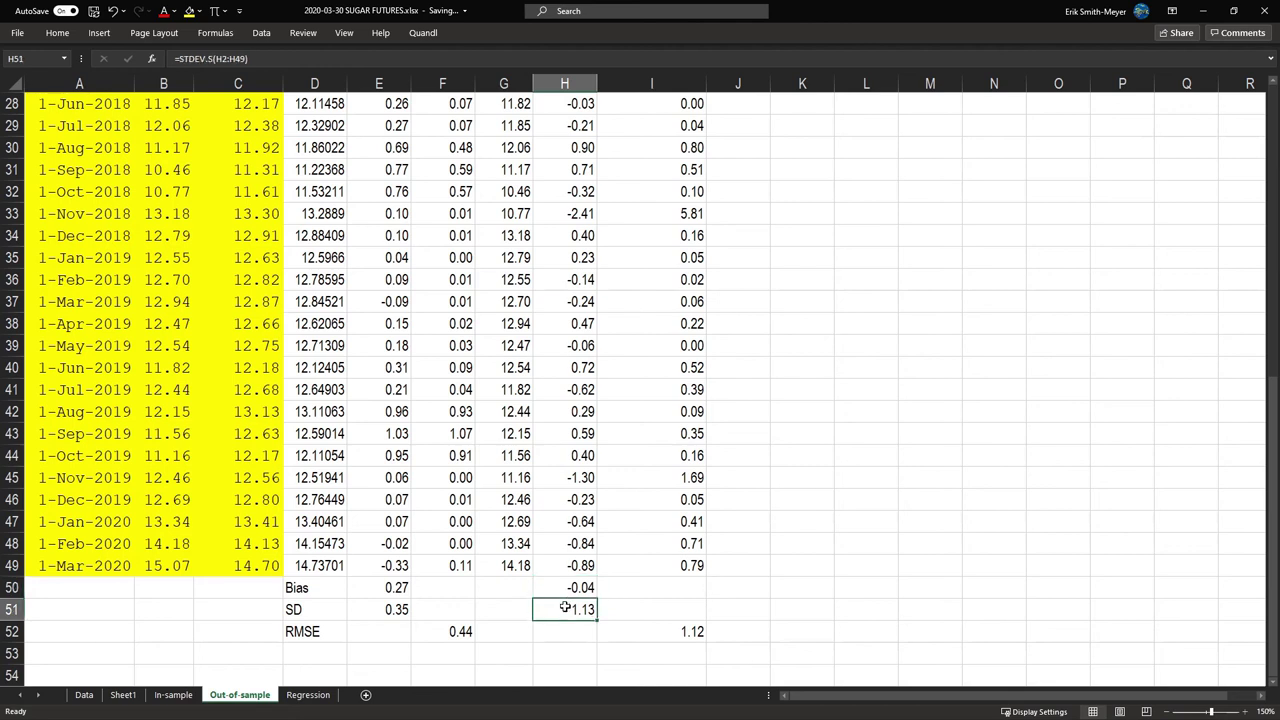
click(384, 588)
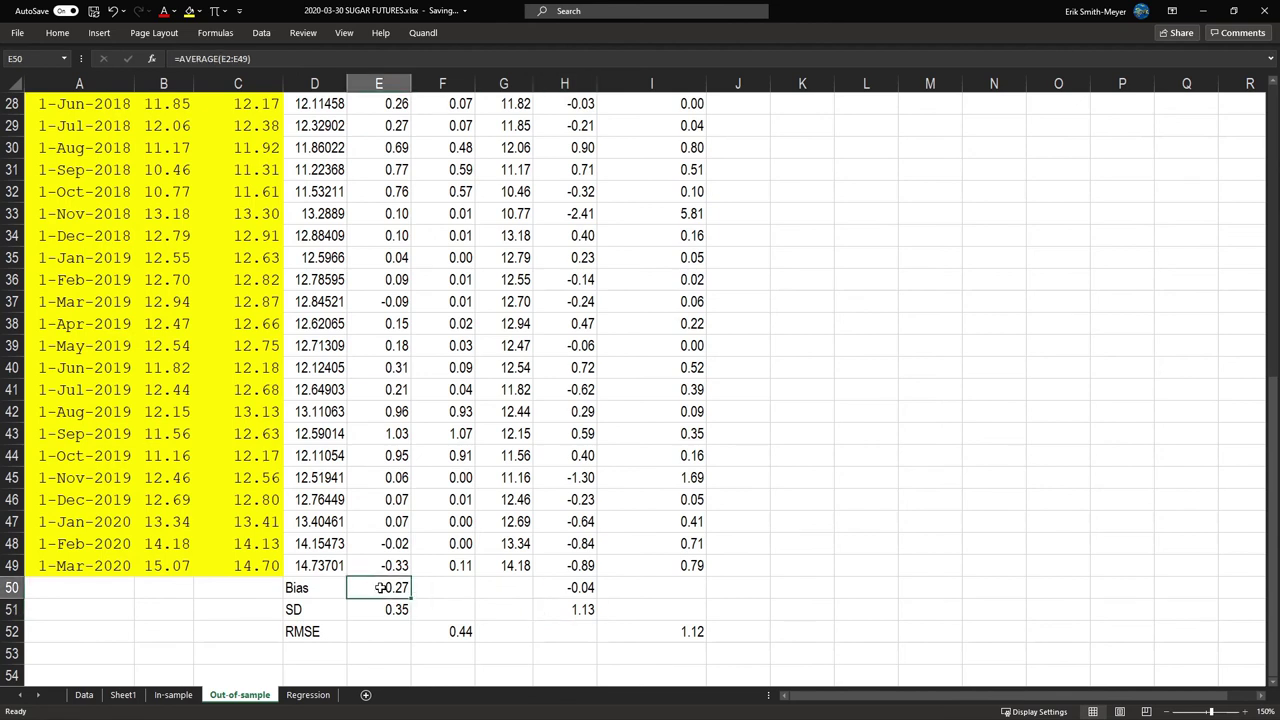
click(374, 610)
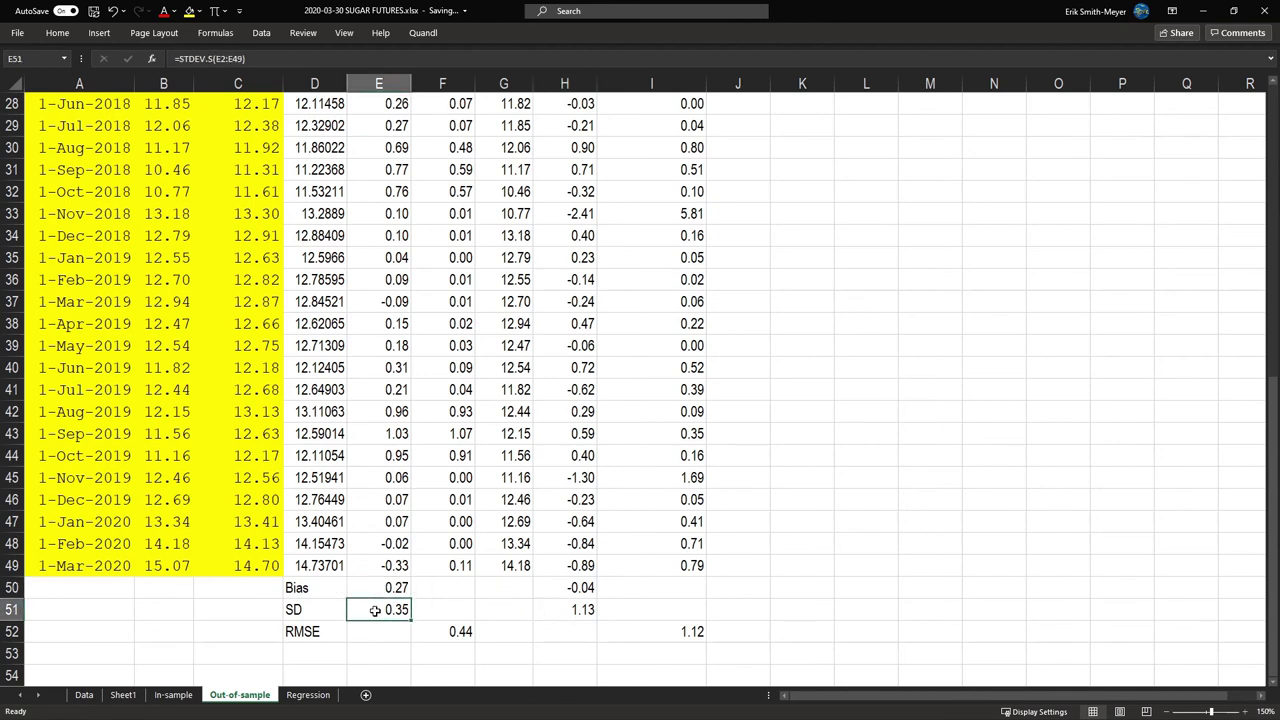
click(330, 634)
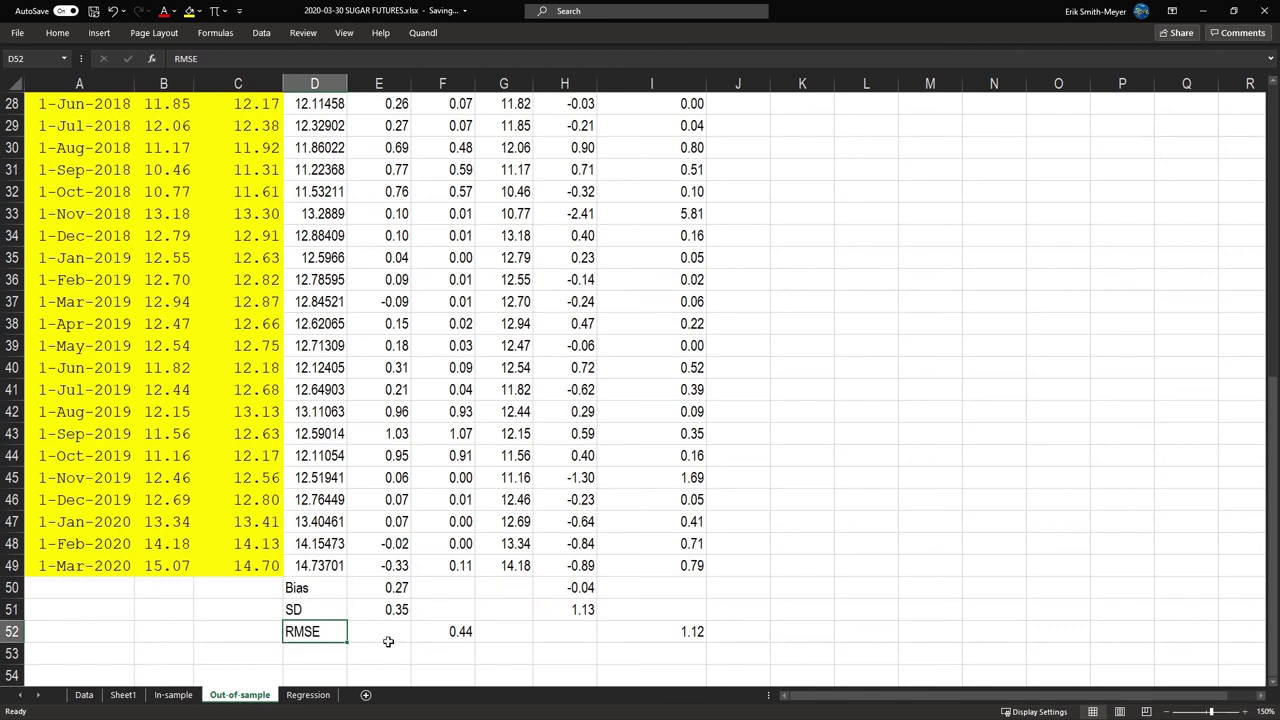
click(437, 636)
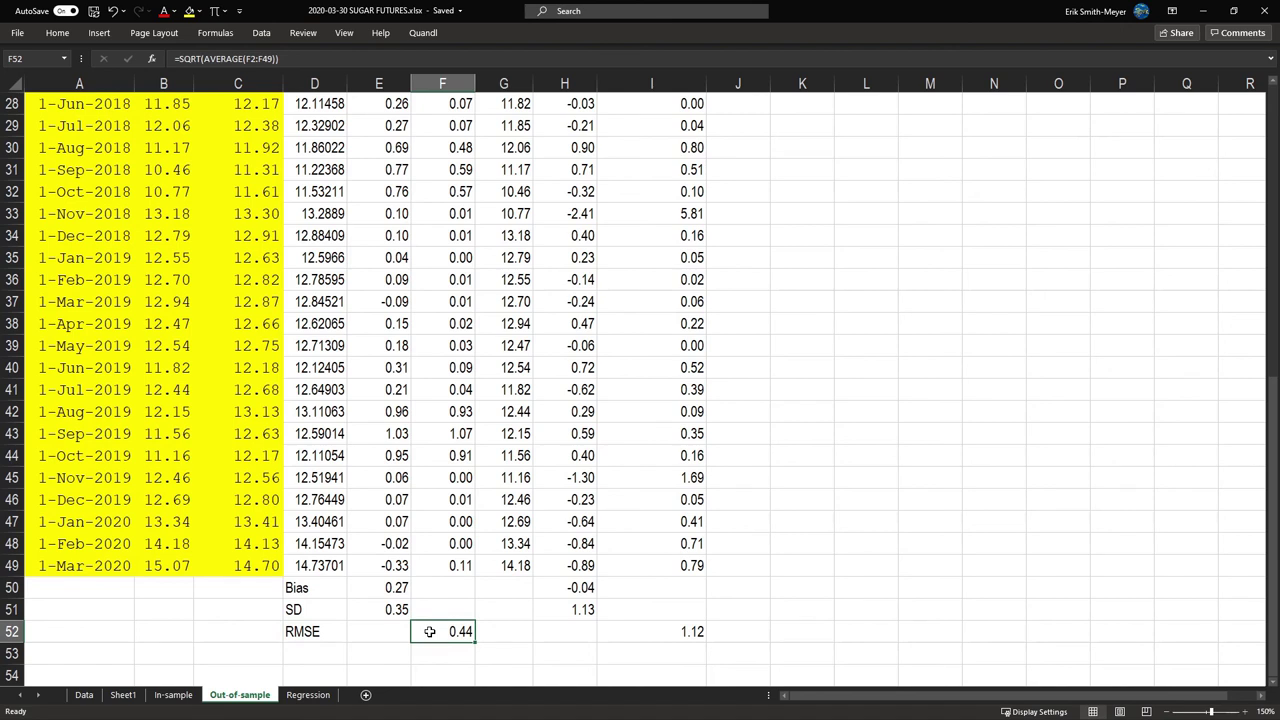
click(645, 632)
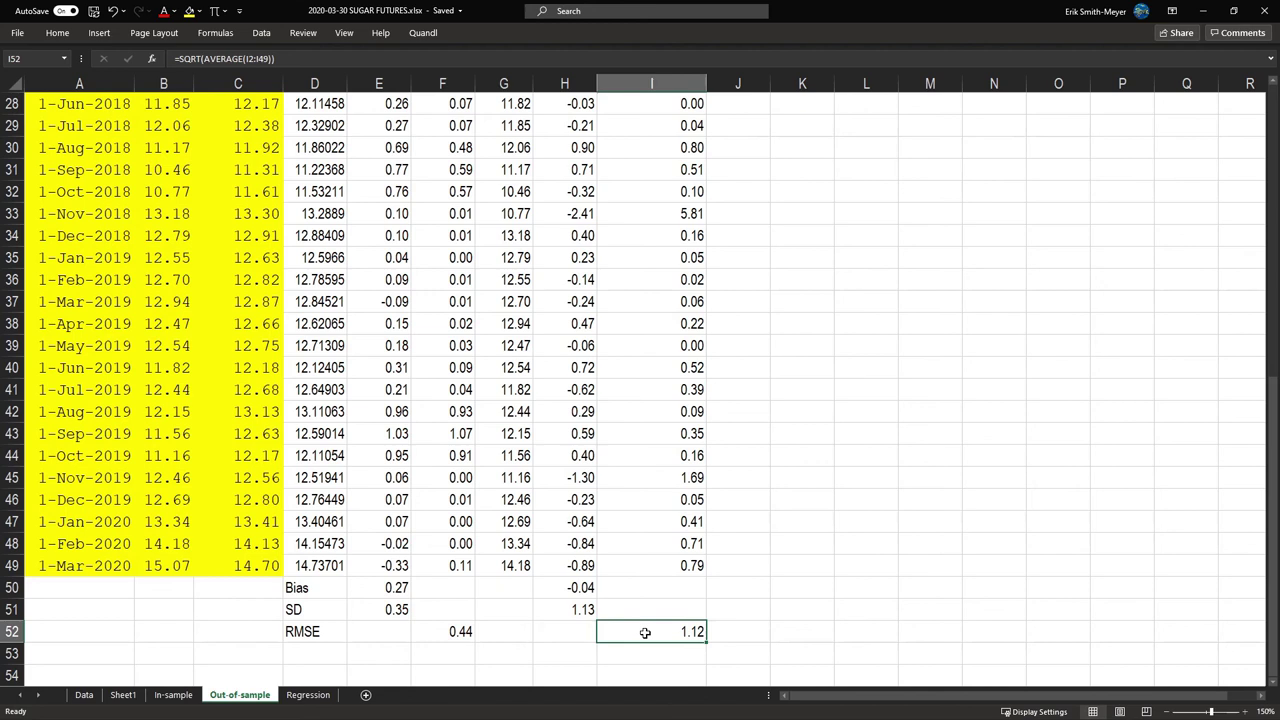
click(441, 631)
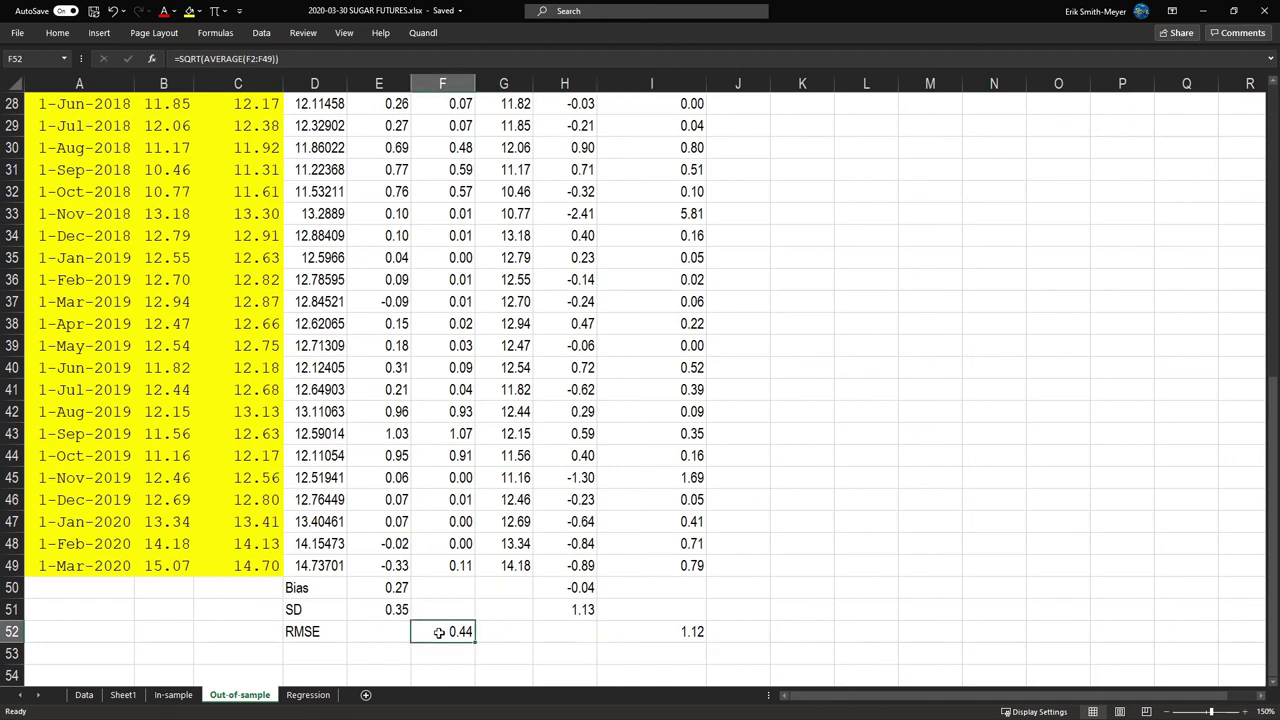
click(667, 524)
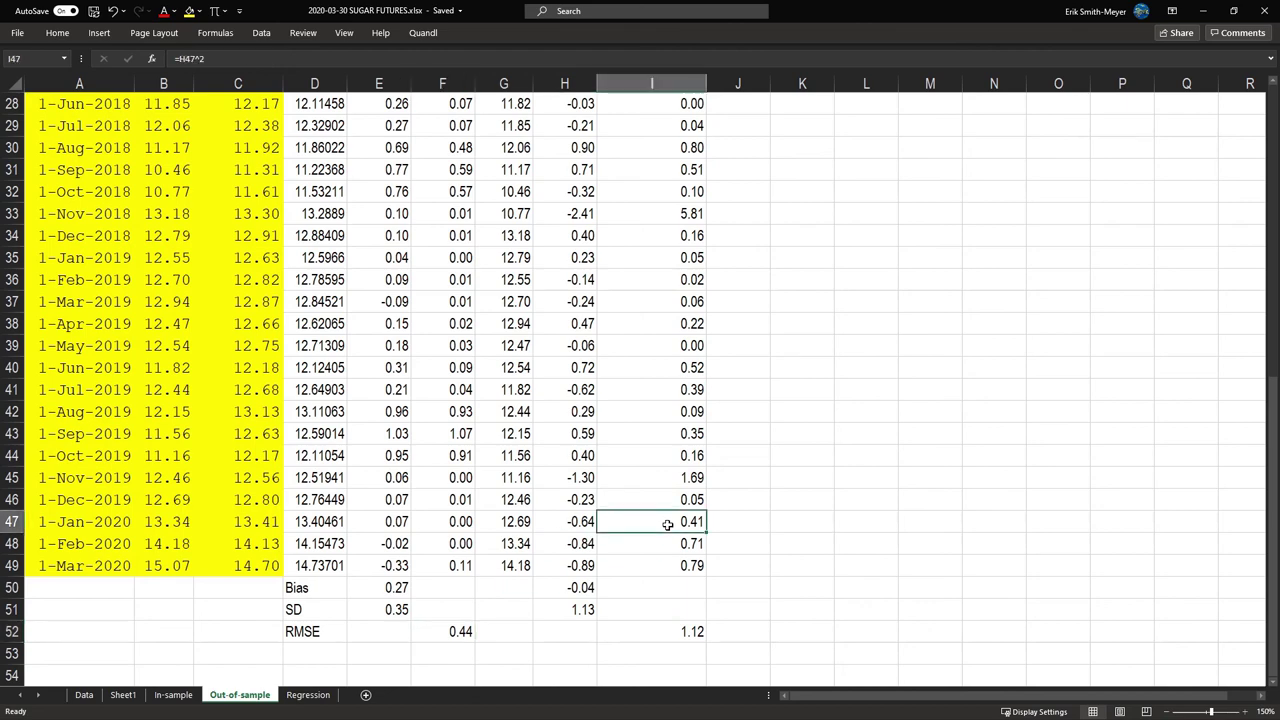
key(ctrl+Up)
key(Right)
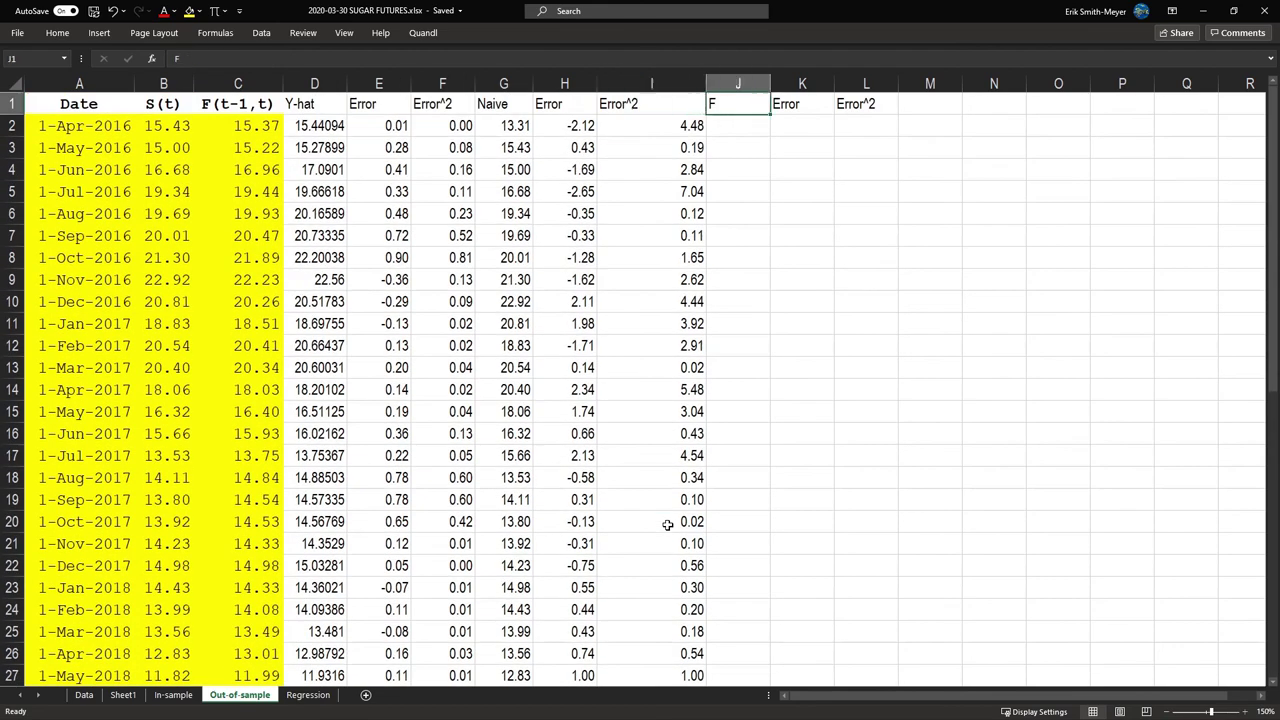
Enter =C2 in J2 to give the futures forecast 15.37
key(Down)
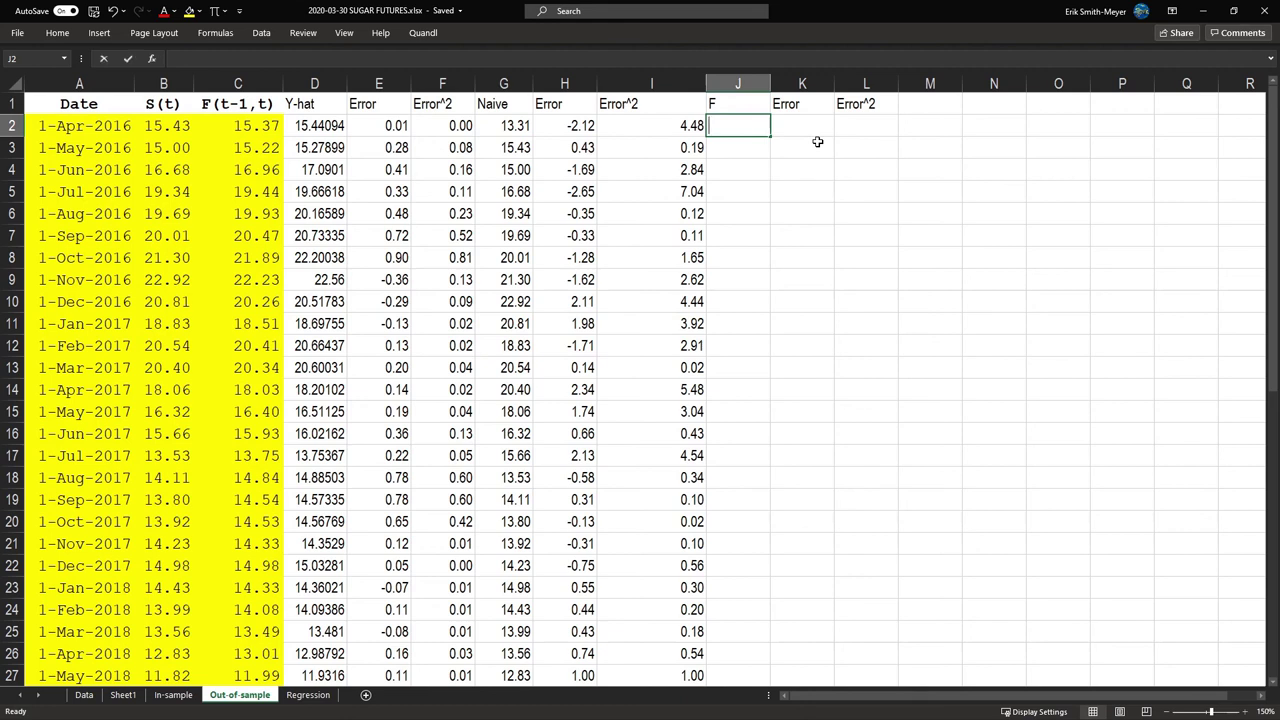
text(=)
key(Left)
key(Left)
key(Left)
key(Left)
key(Left)
key(Left)
key(Left)
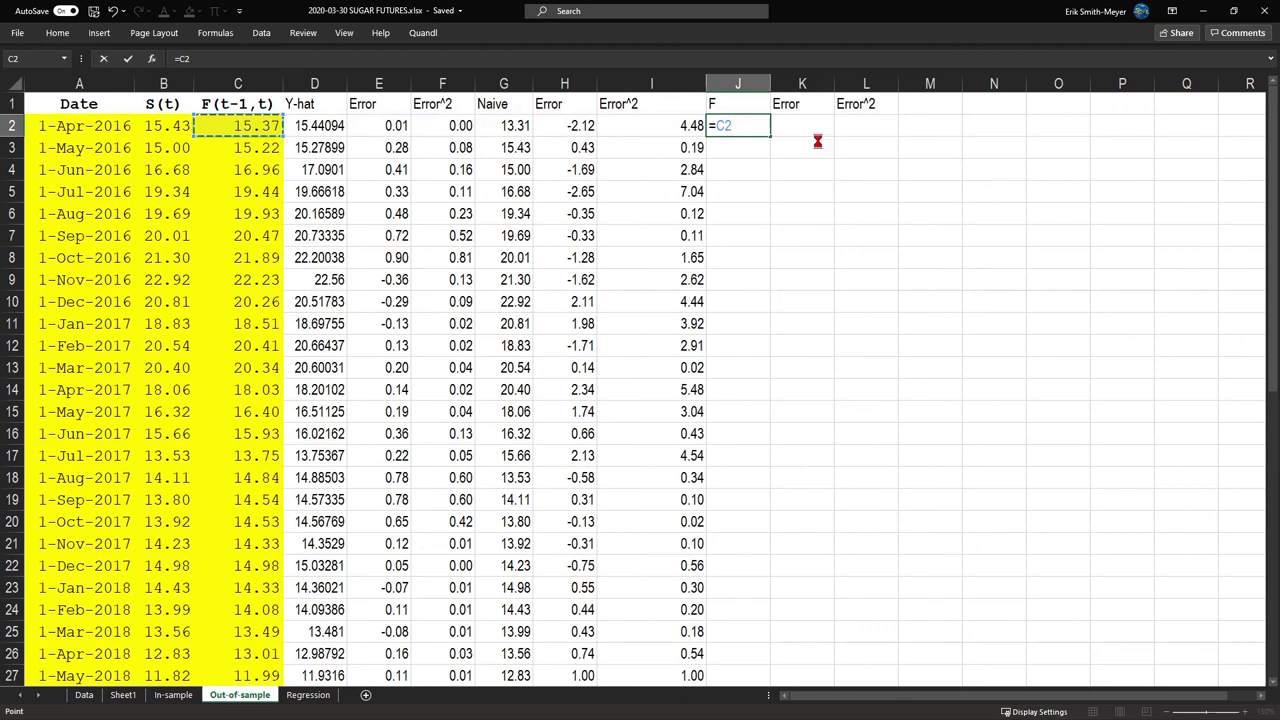
key(Return)
key(Up)
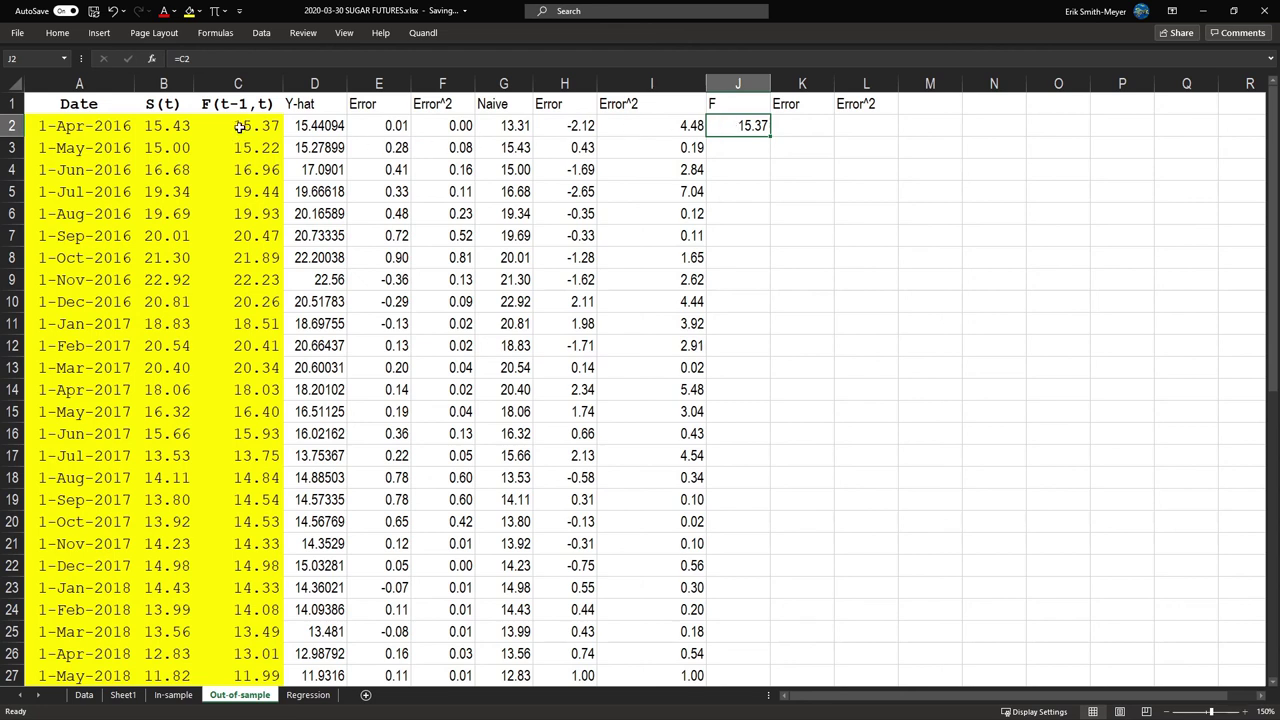
Enter the futures error =J2-B2 in K2, giving -0.06
click(790, 125)
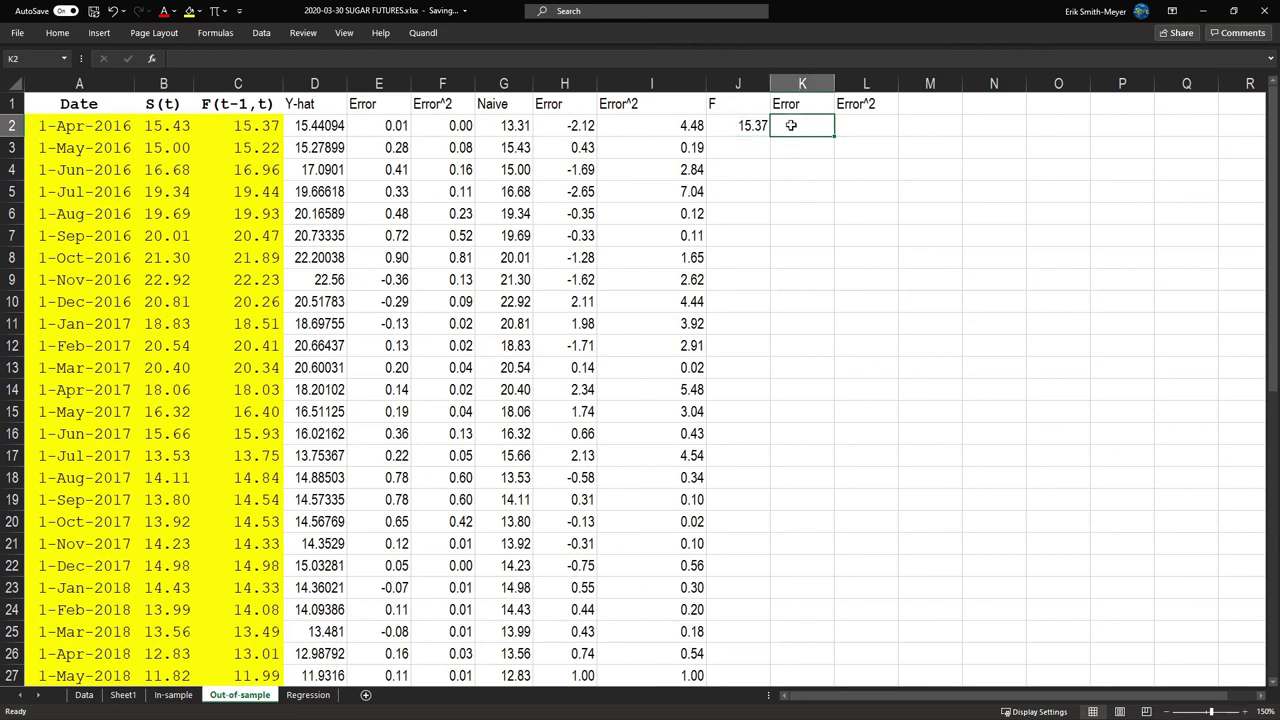
text(=)
key(Left)
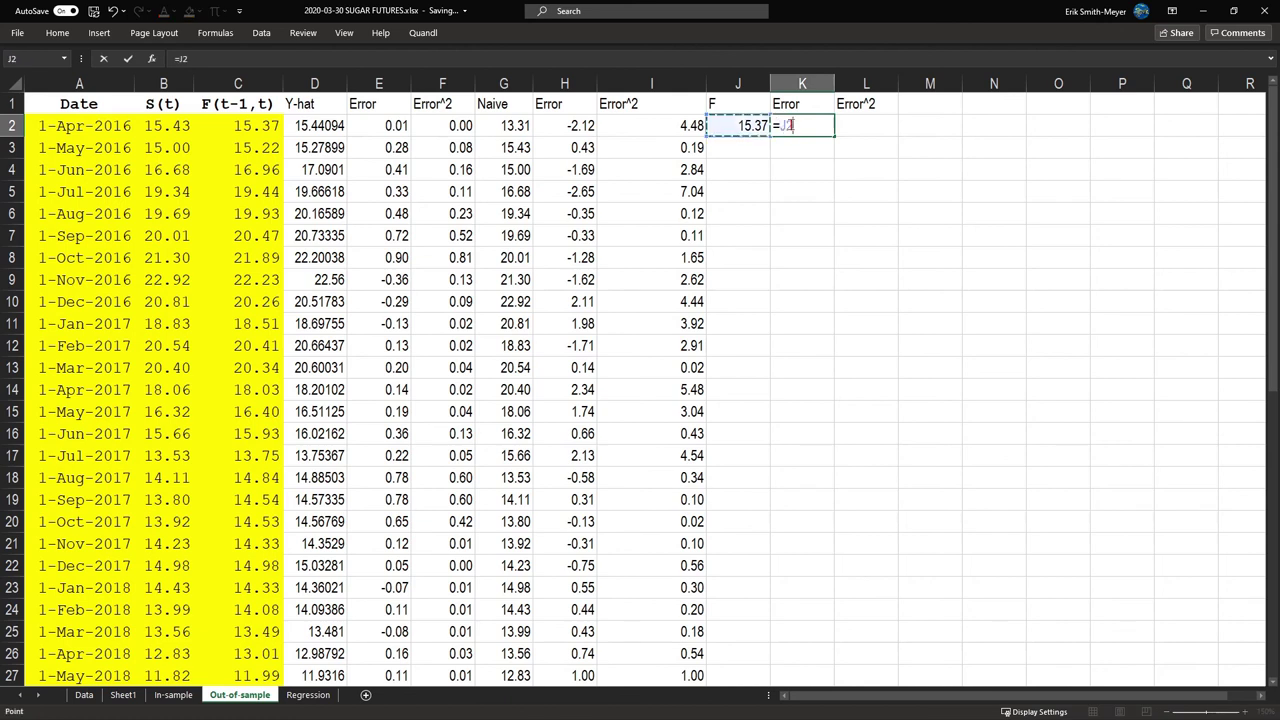
text(-)
key(Left)
key(Left)
key(Left)
key(Left)
key(Left)
key(Left)
key(Left)
key(Left)
key(Left)
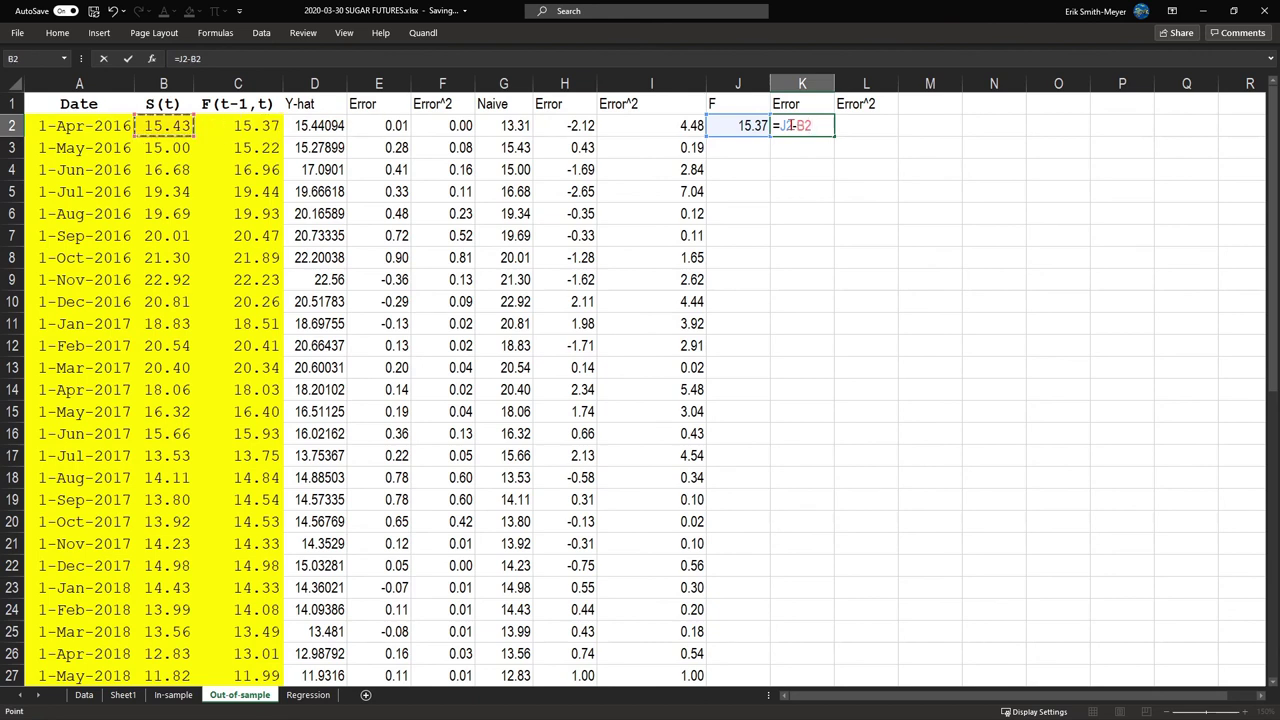
key(Return)
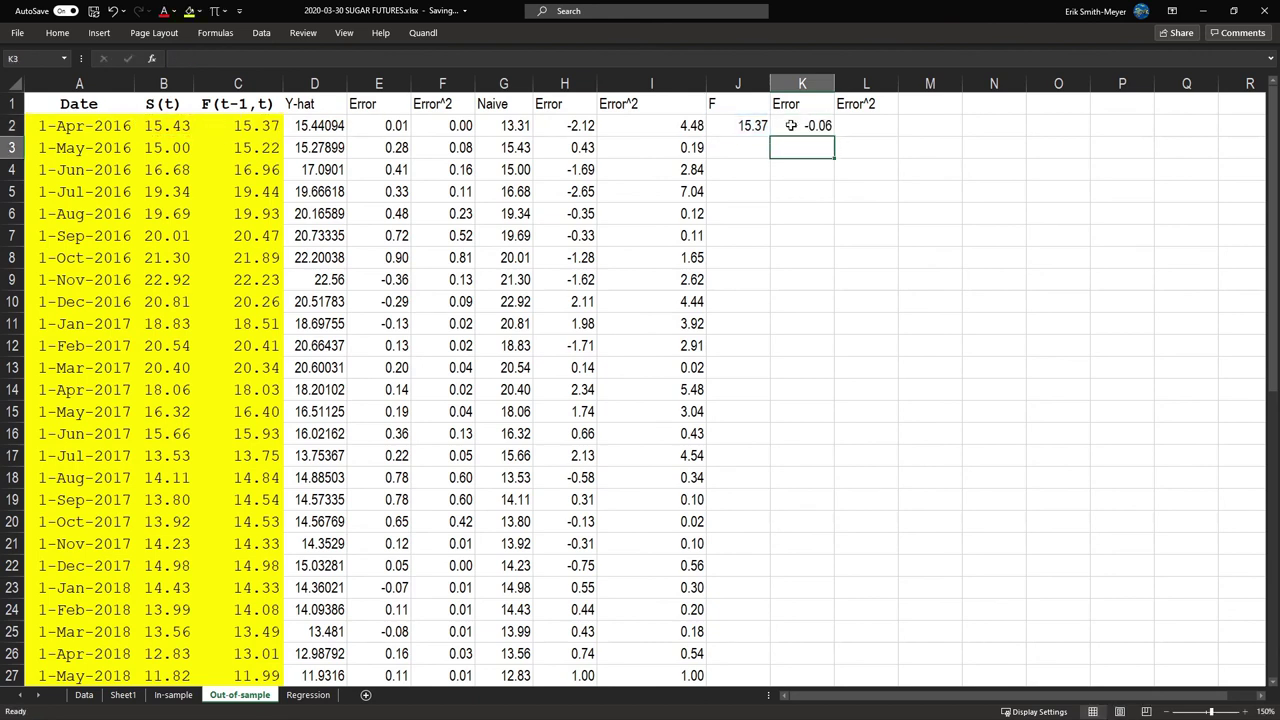
Enter the futures squared error =K2^2 in L2
click(790, 125)
key(Right)
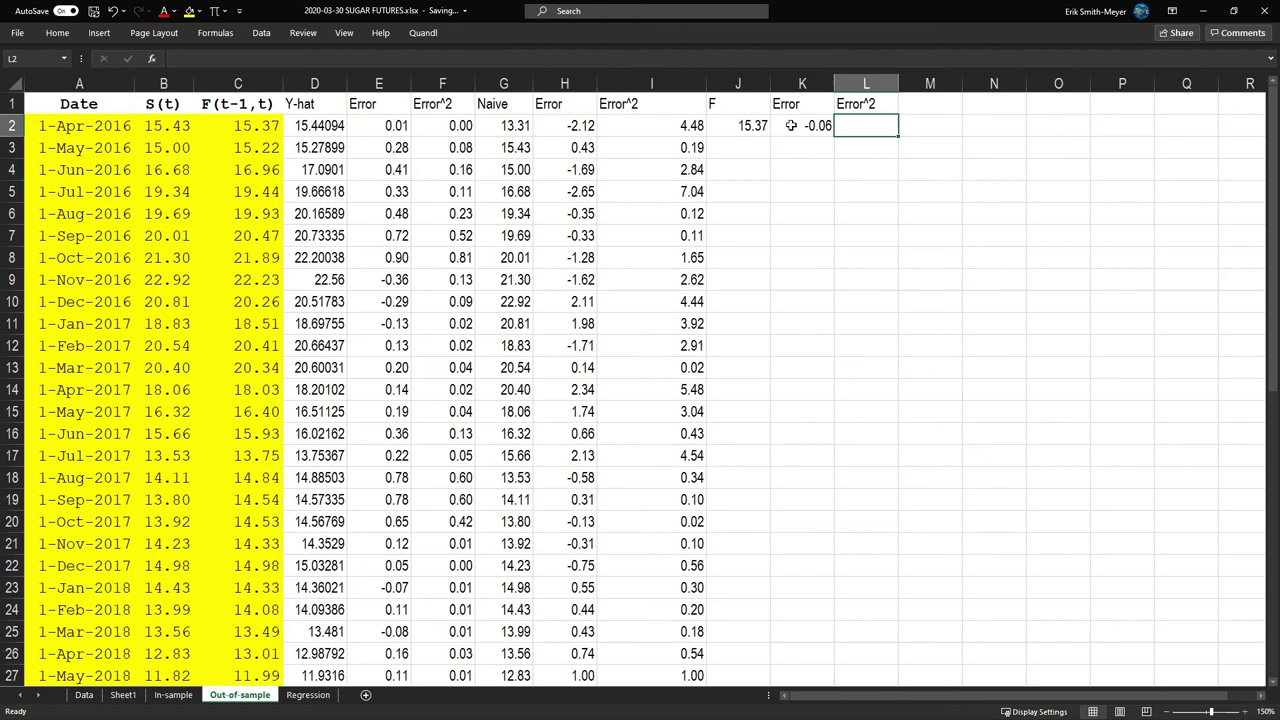
text(=)
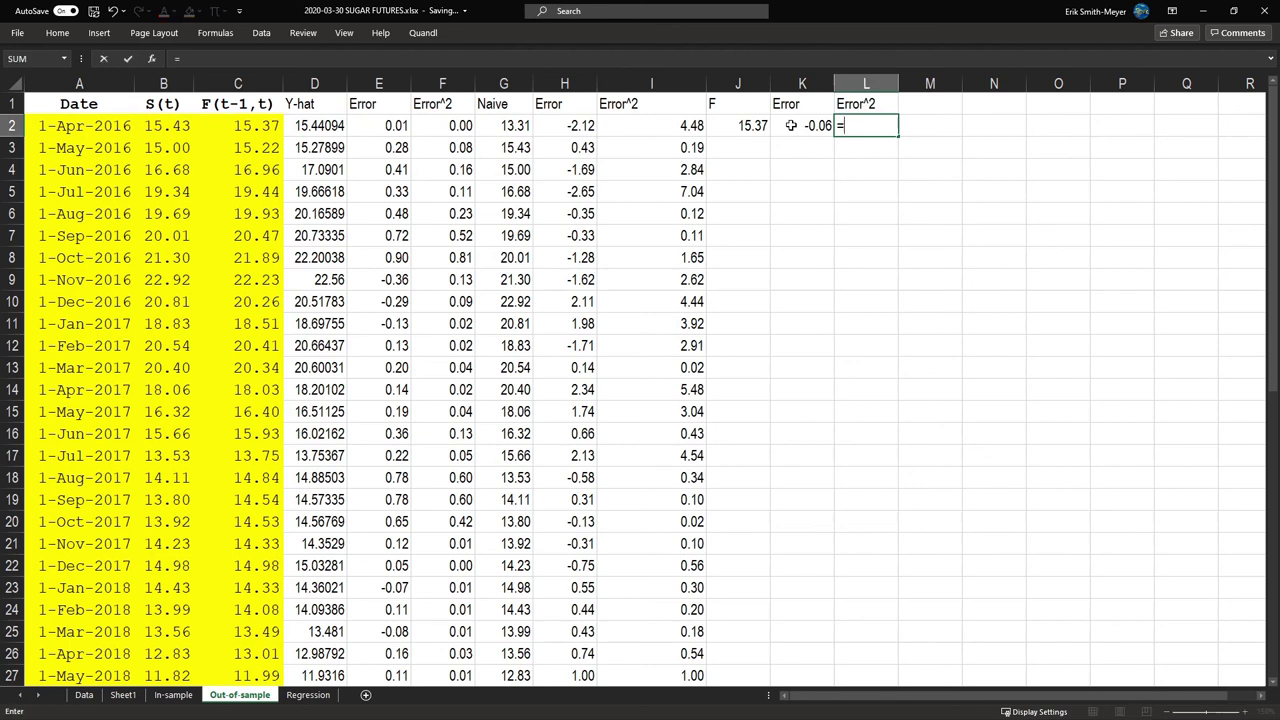
click(790, 125)
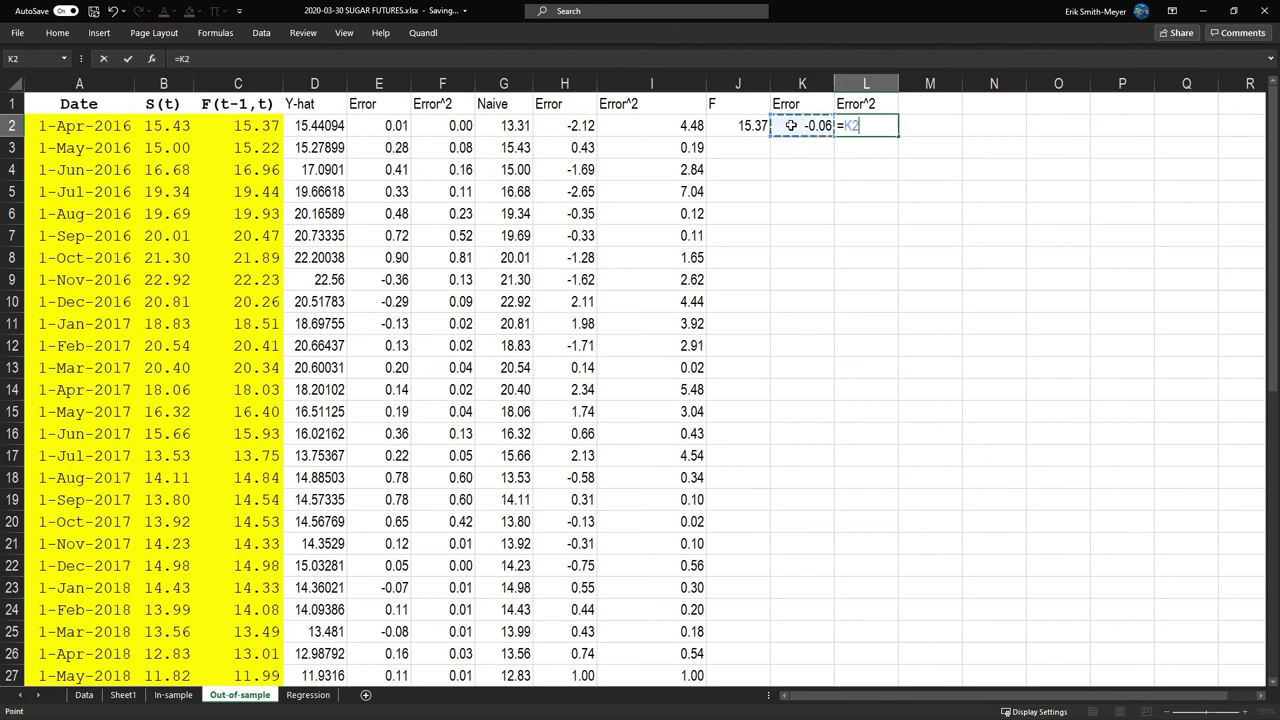
text(^2)
key(Return)
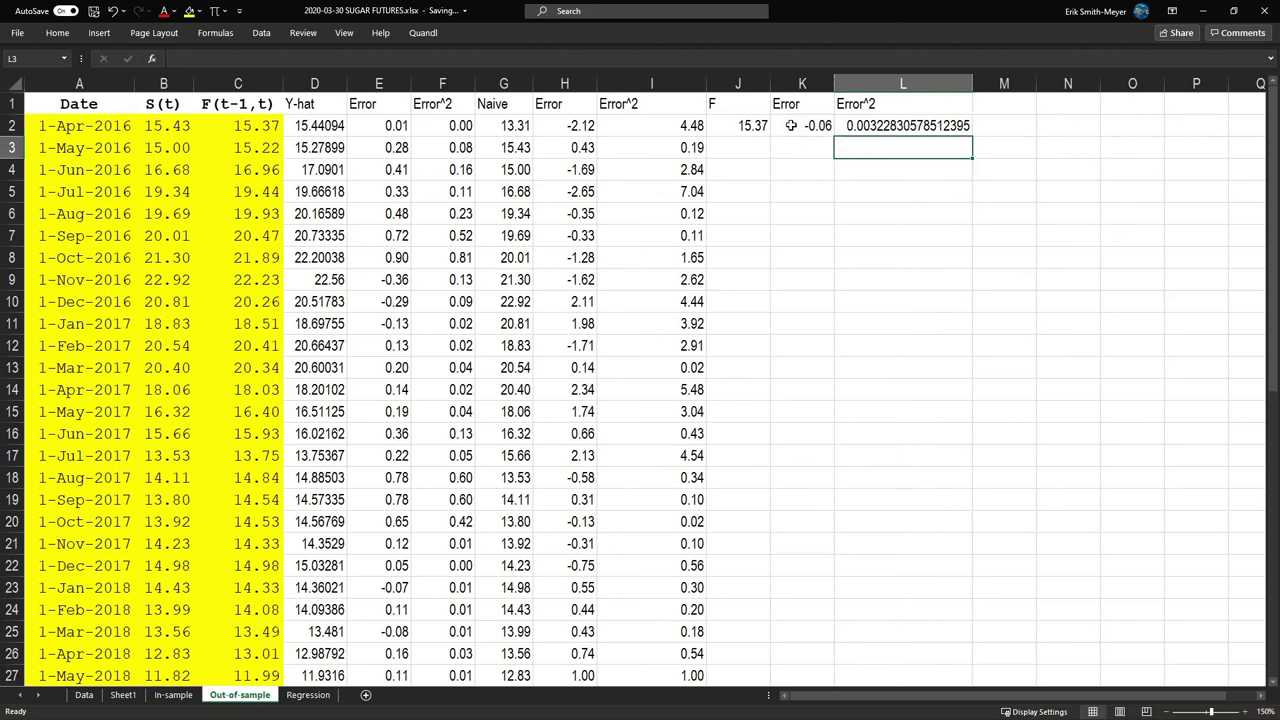
Format L2 as Number with 2 decimal places and select J2:L2
click(845, 124)
key(ctrl+1)
key(Down)
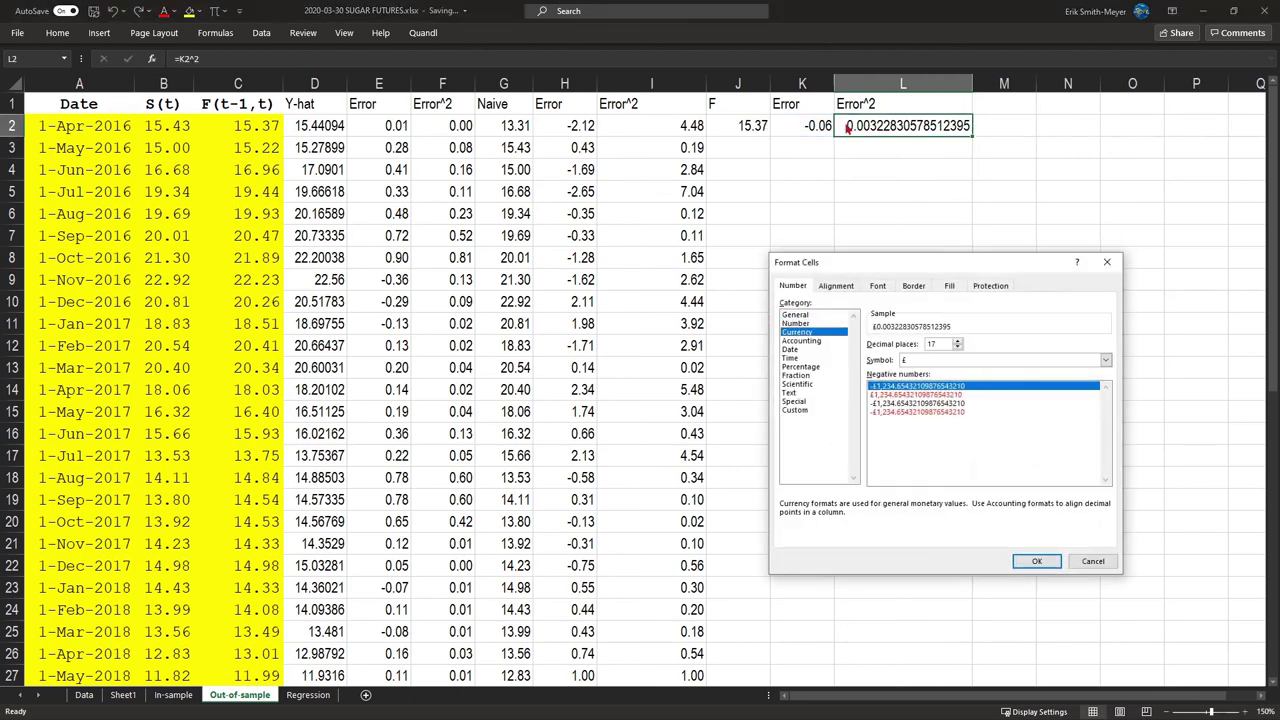
key(Up)
key(Tab)
text(15)
key(Down)
key(Down)
key(Down)
key(Down)
key(Down)
key(Down)
key(Down)
key(Down)
key(Down)
key(Down)
key(Down)
key(Down)
key(Down)
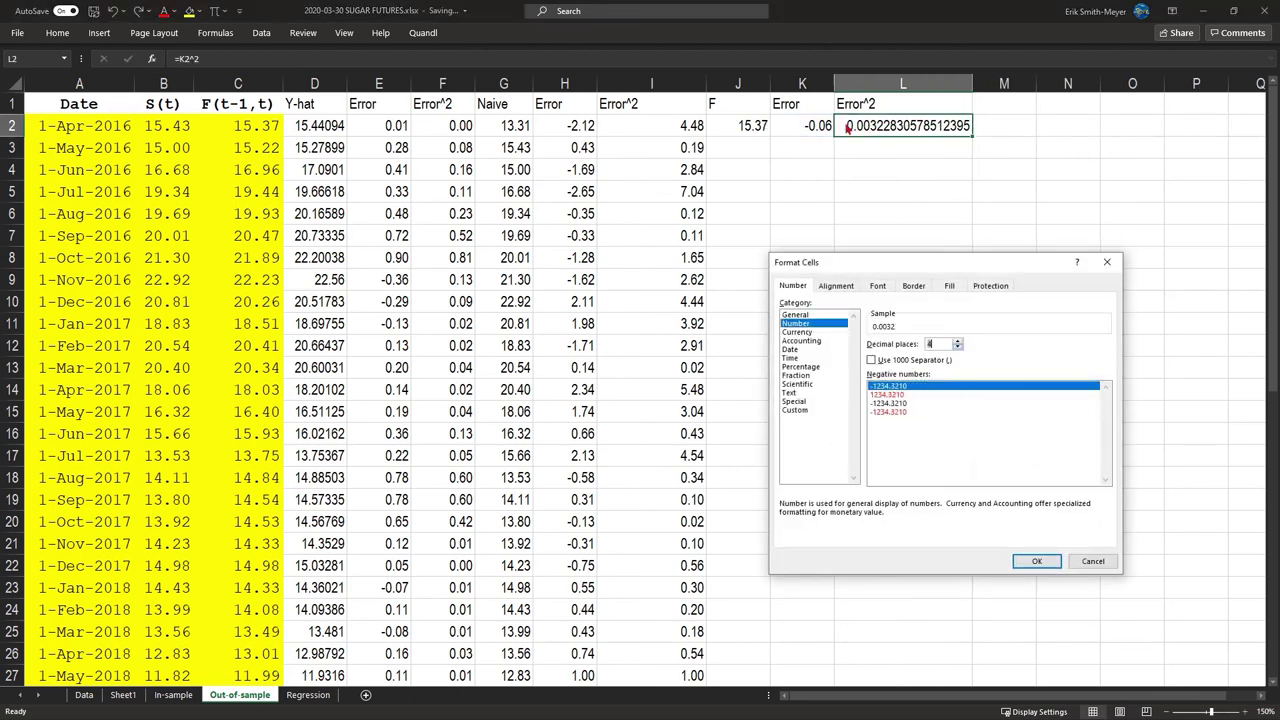
key(Return)
key(Left)
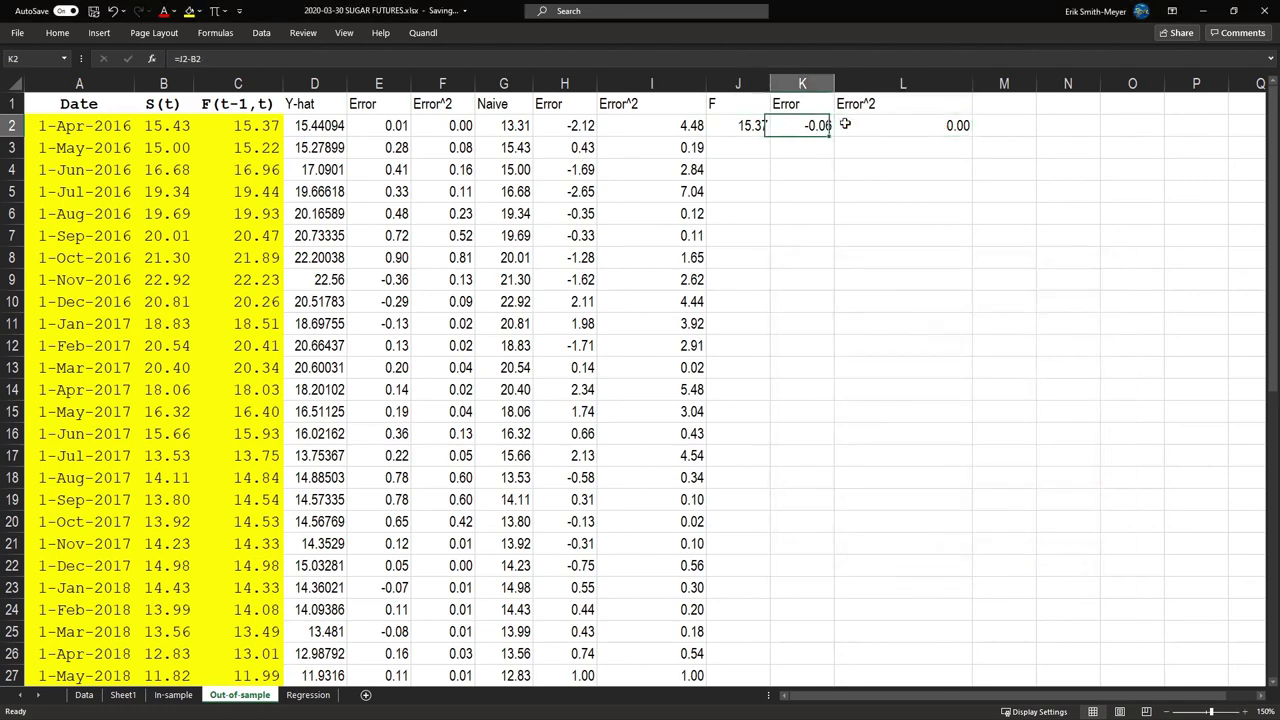
key(Left)
key(shift+Right)
key(shift+Right)
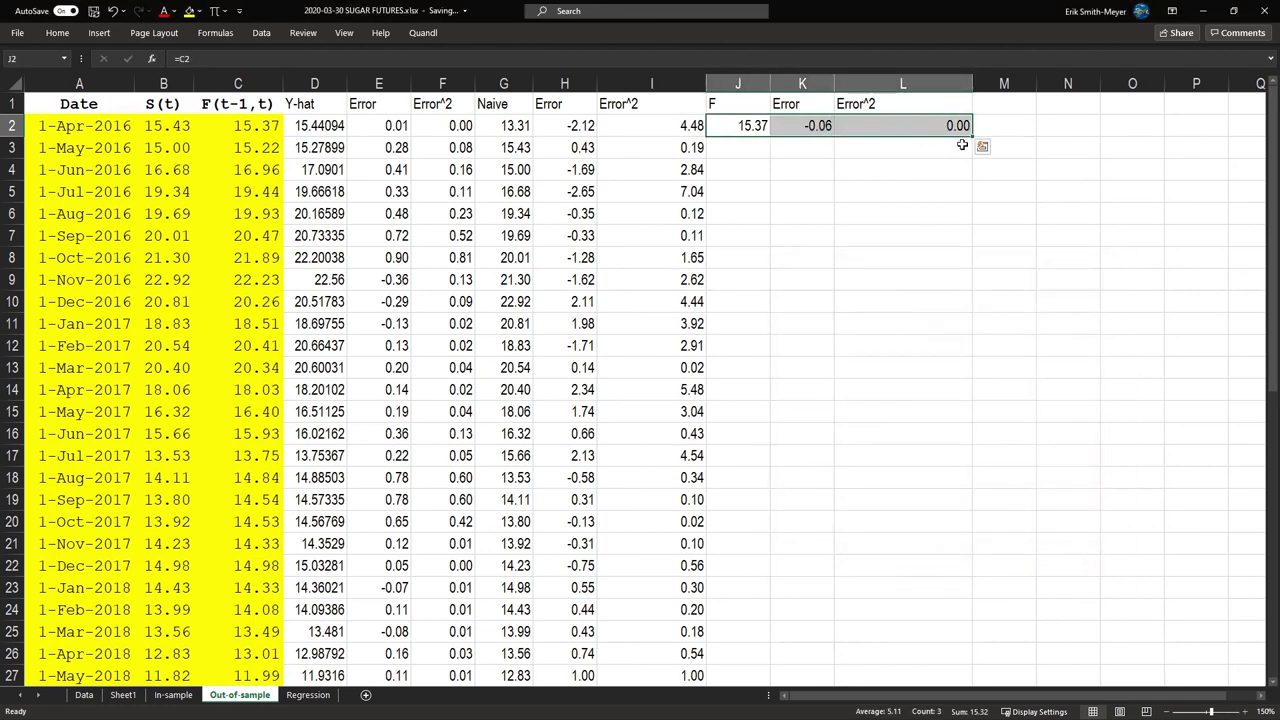
Fill the J2:L2 formulas down to row 49 and clear the extra J50:L52 values
double_click(971, 137)
click(760, 303)
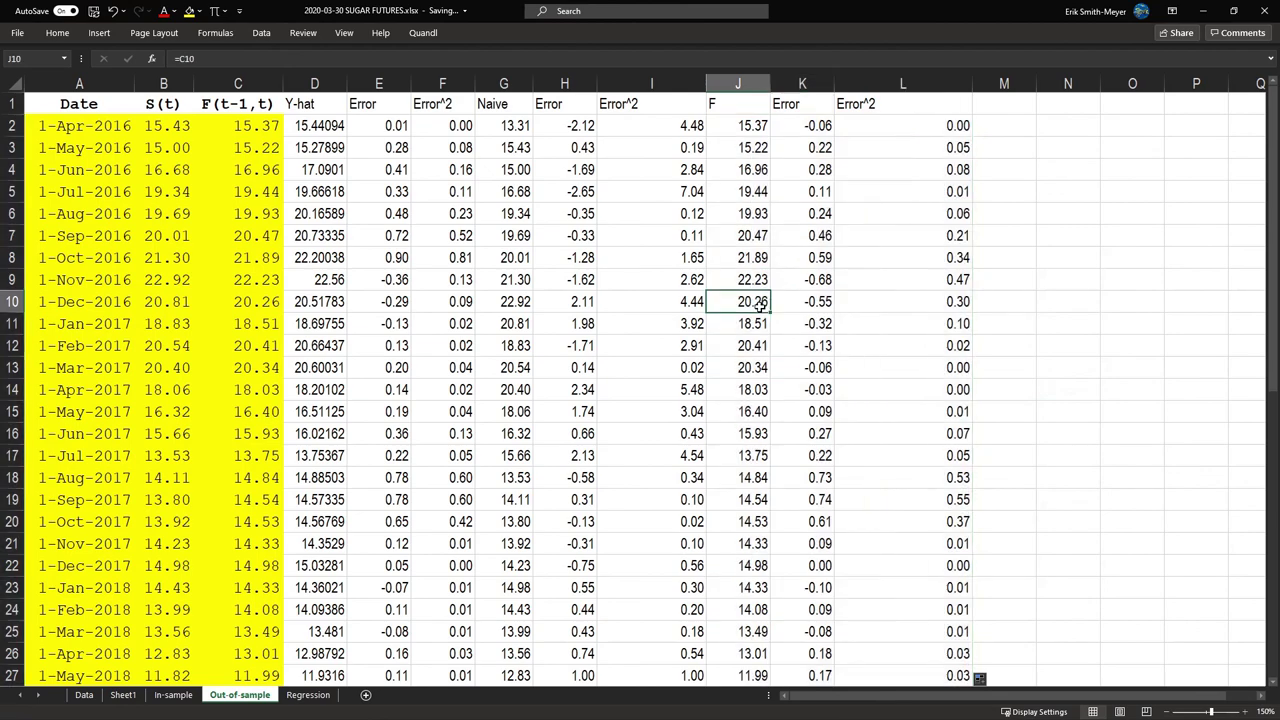
key(ctrl+Down)
scroll(760, 308, down, 1)
key(Up)
key(Up)
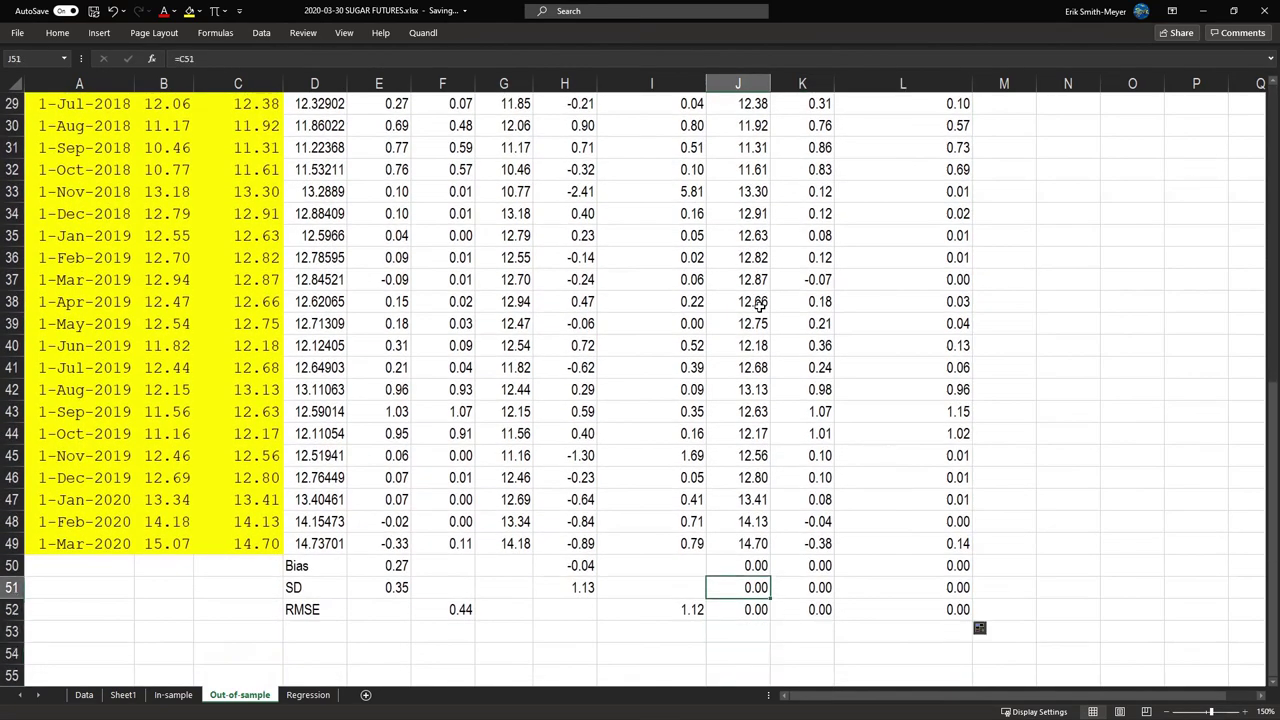
key(shift+Down)
key(shift+Down)
key(shift+Right)
key(shift+Right)
key(Delete)
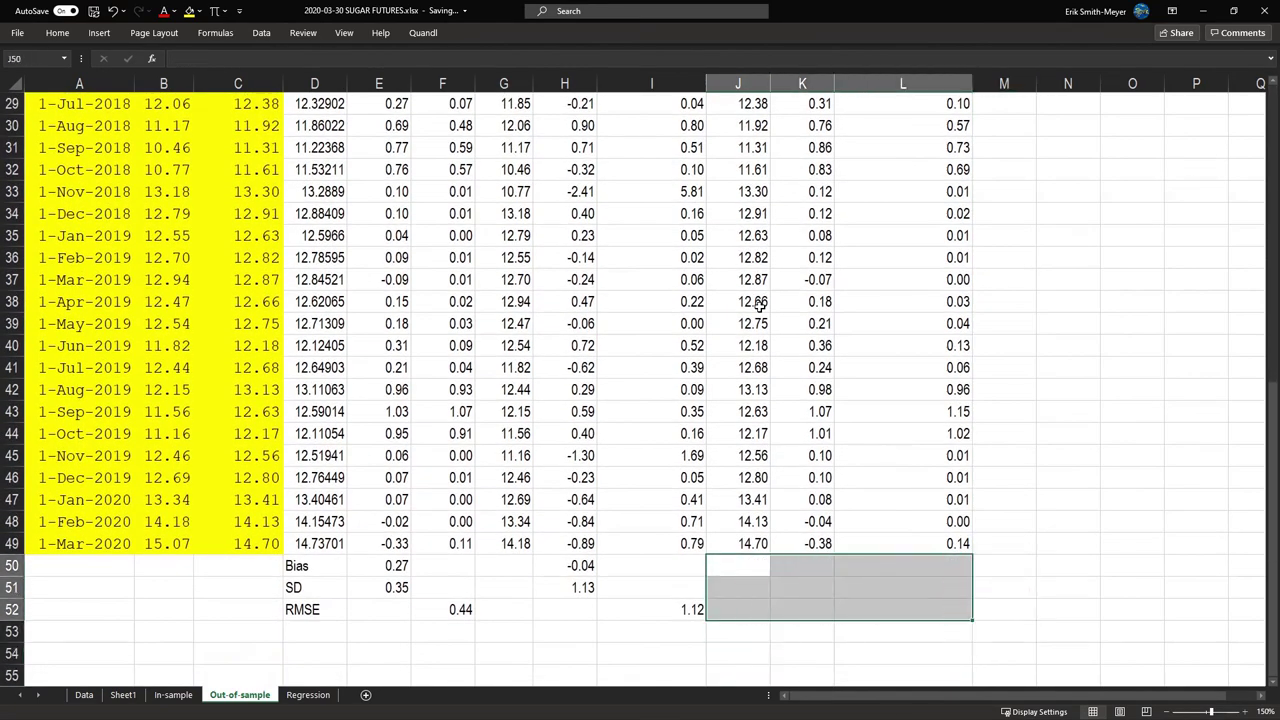
Copy the naive summary formulas to K50:L52, giving Bias 0.22, SD 0.38, RMSE 0.44
key(Left)
key(Left)
key(shift+Down)
key(shift+Down)
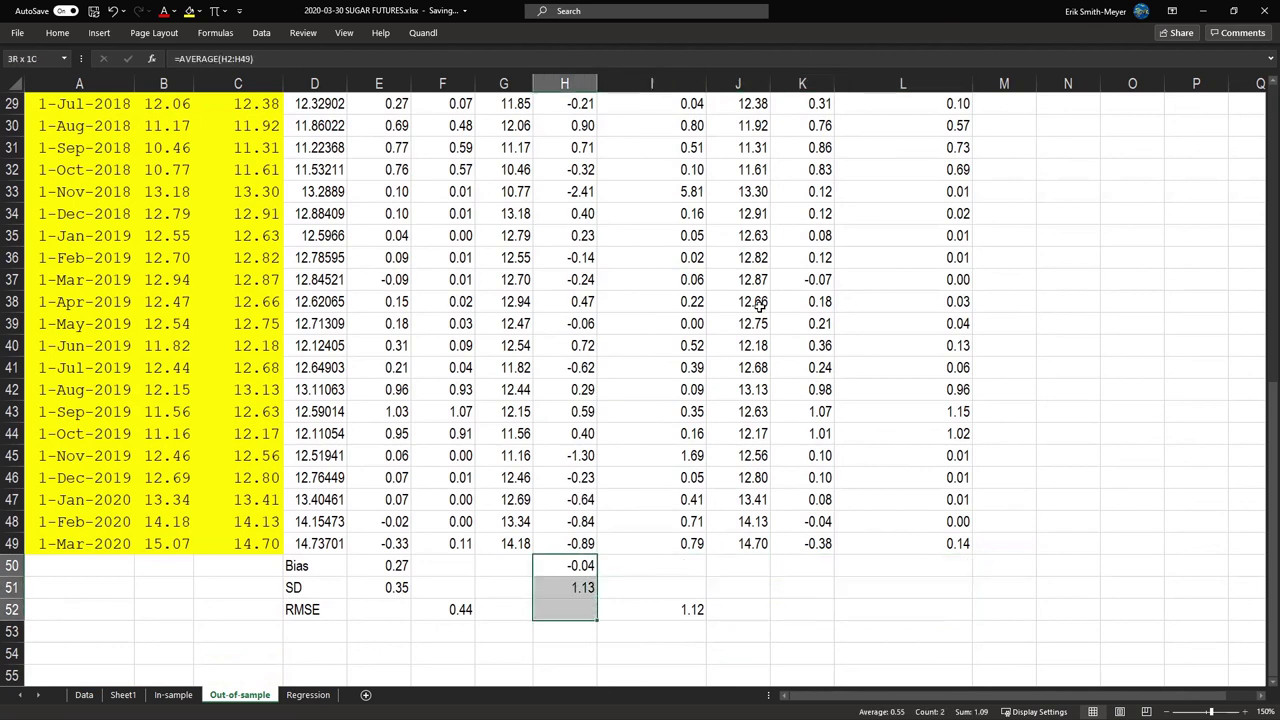
key(shift+Right)
key(shift+Right)
key(shift+Left)
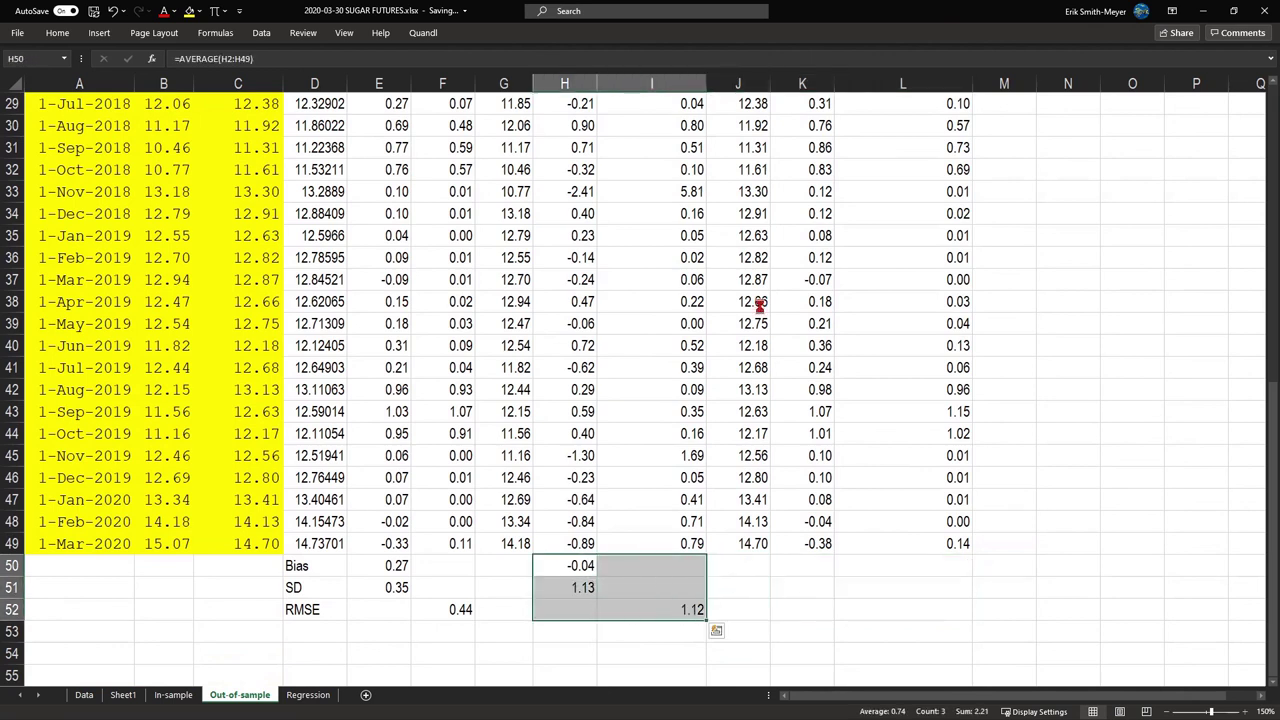
key(ctrl+c)
key(Right)
key(Right)
key(Right)
key(ctrl+v)
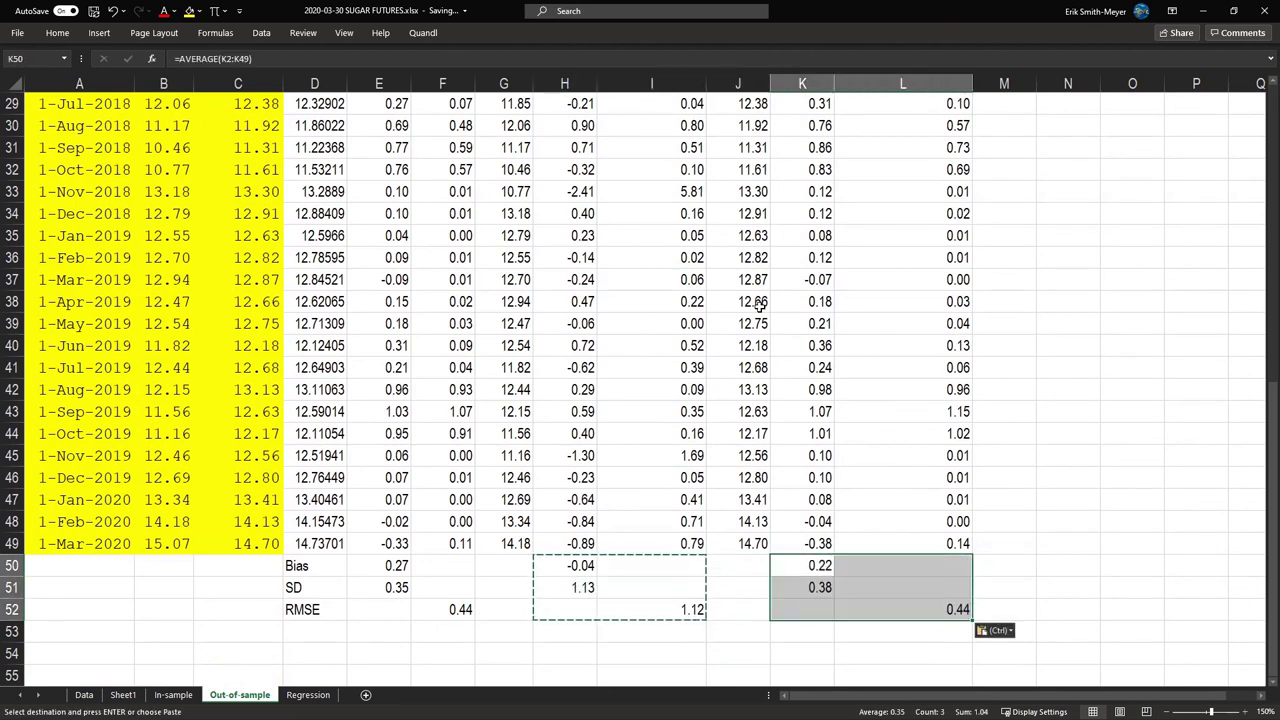
key(Down)
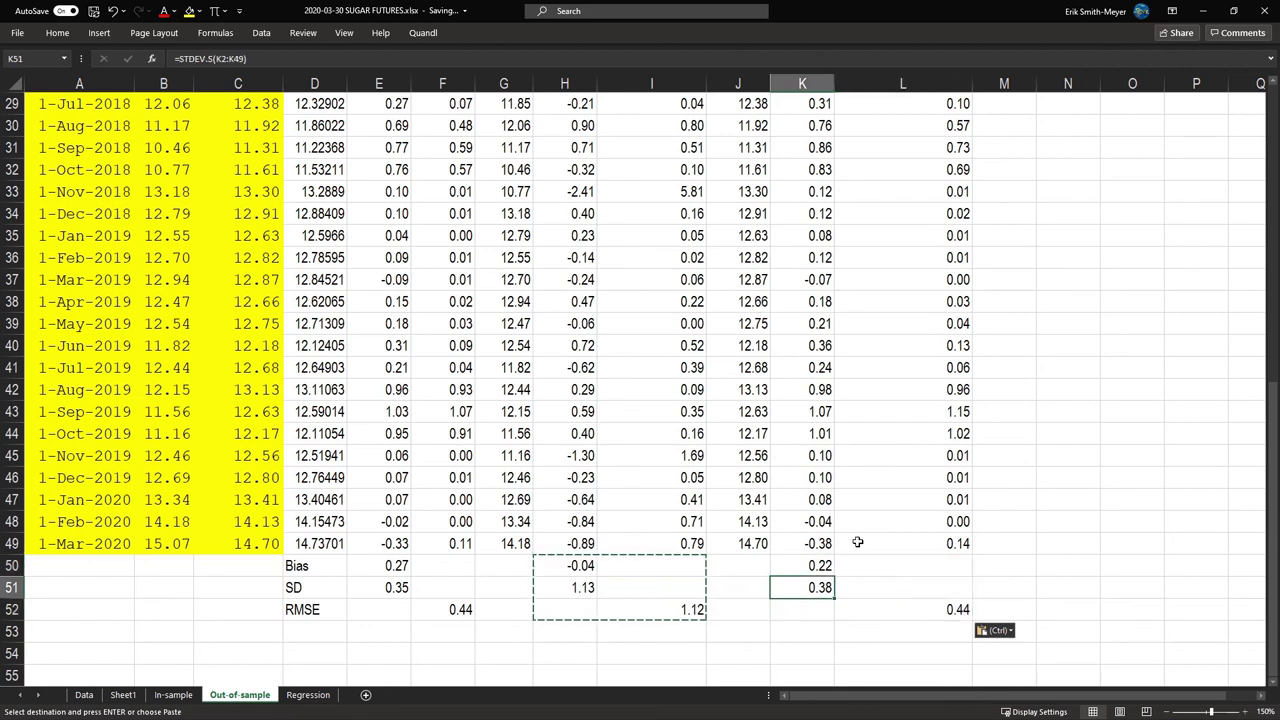
key(Escape)
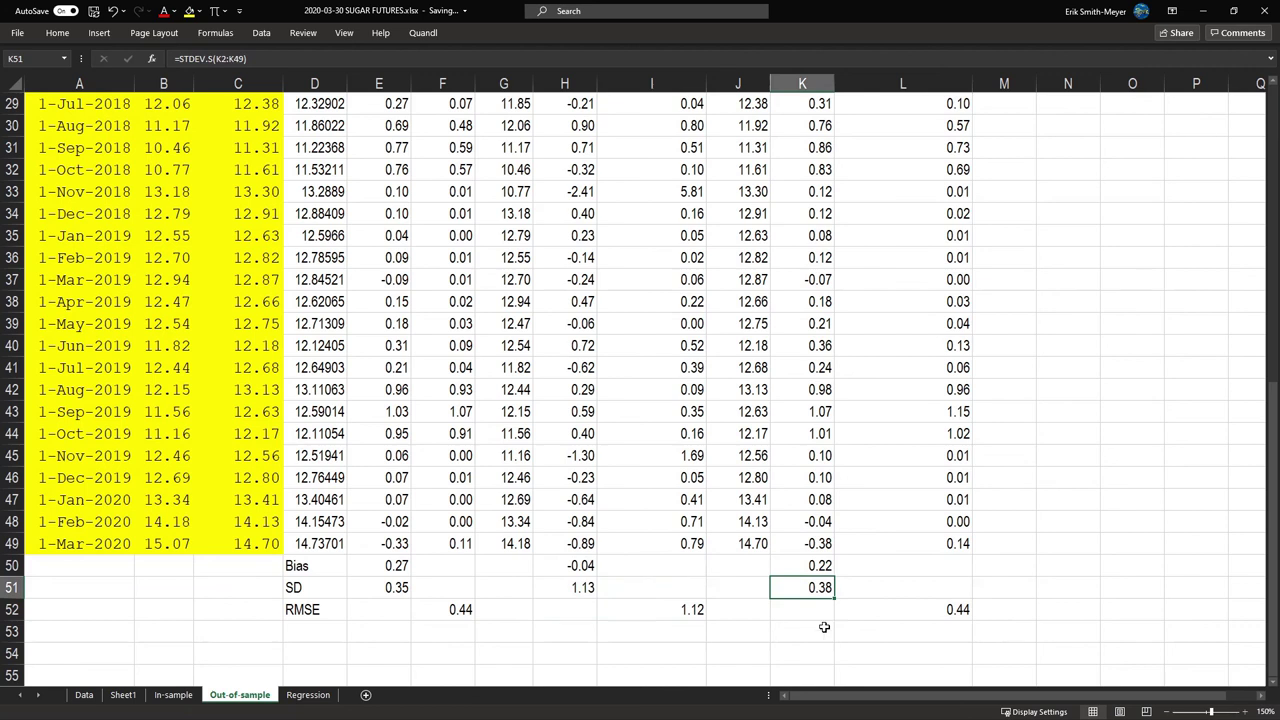
key(Up)
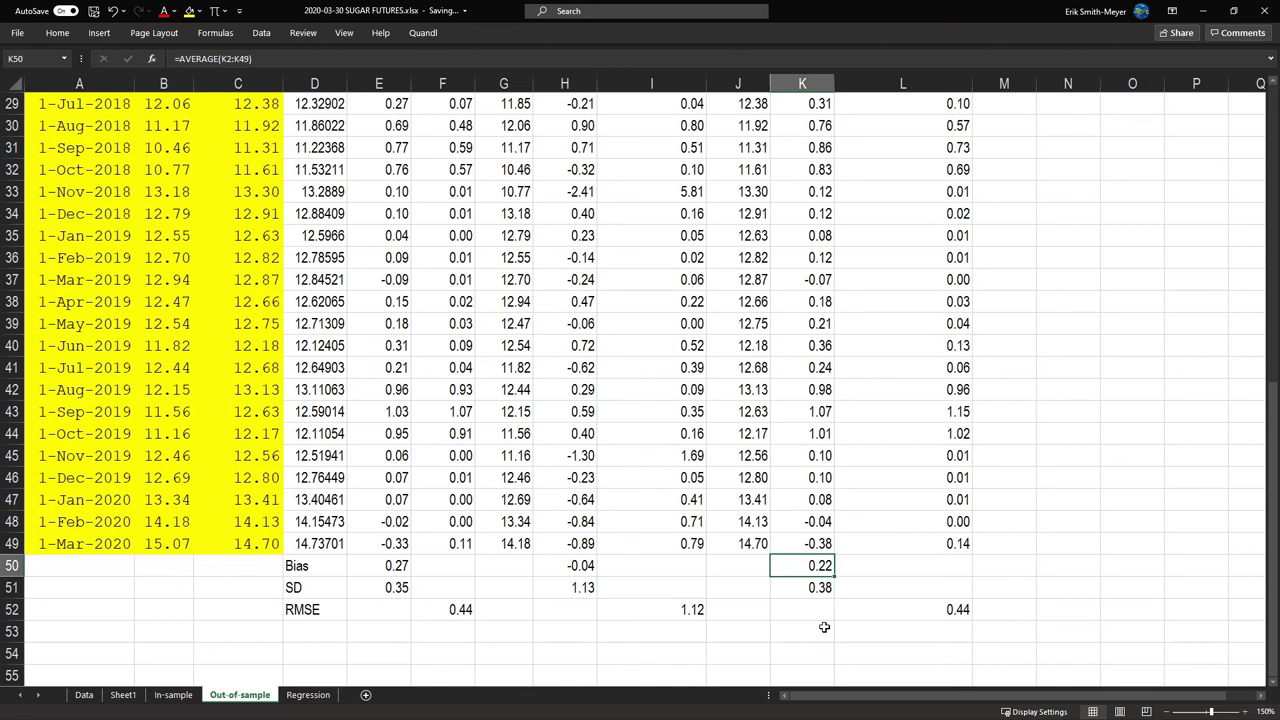
key(Down)
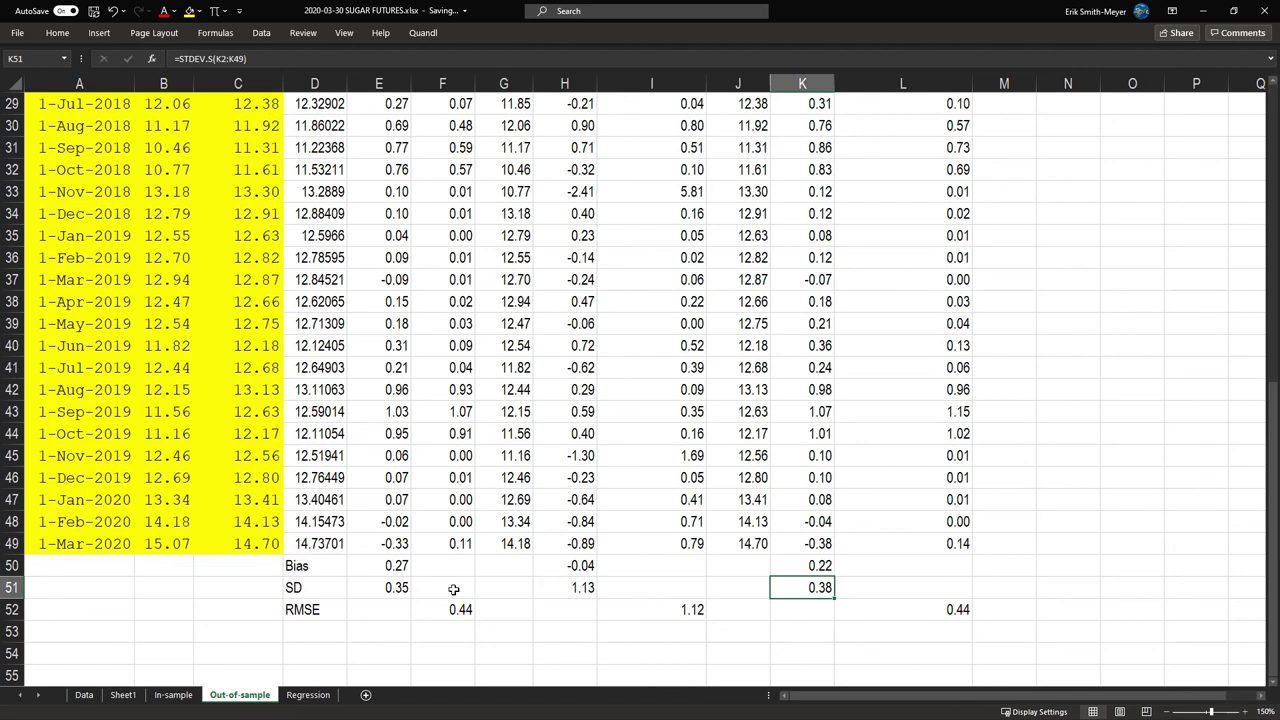
Show RMSE cells F52 and L52 with four decimals: 0.4374 versus 0.4363
drag(388, 562, 464, 612)
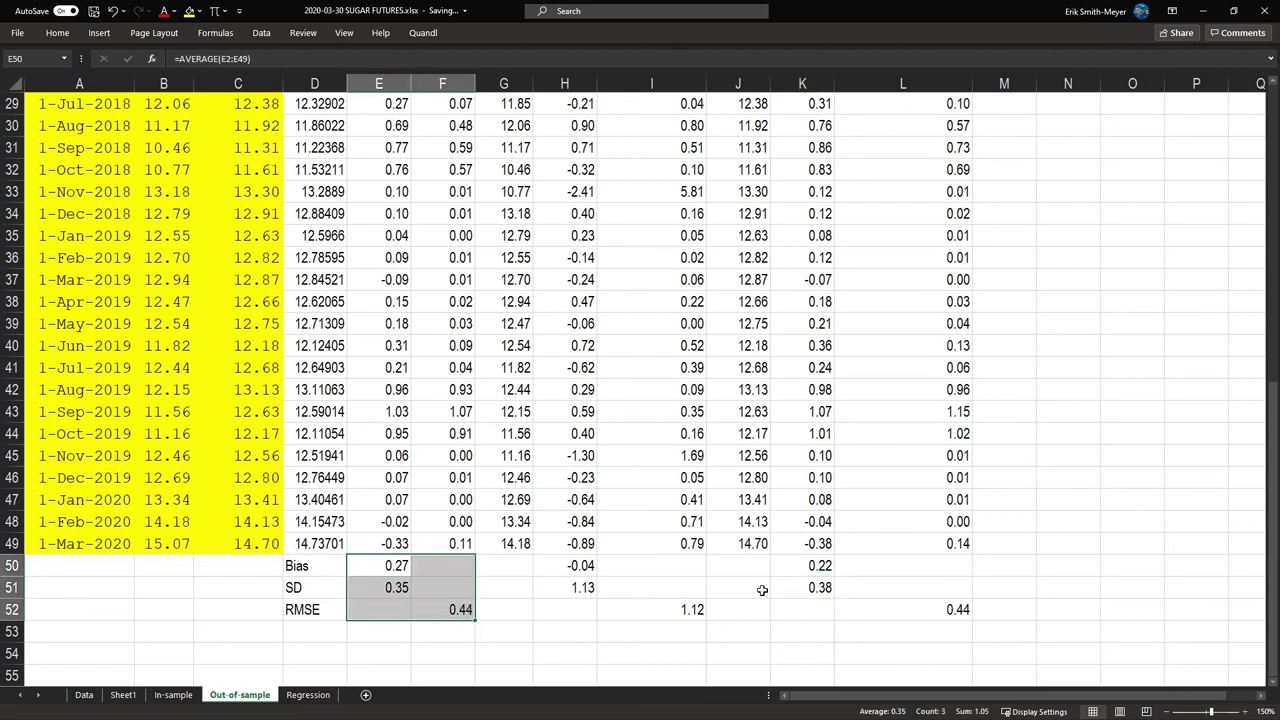
drag(820, 566, 863, 604)
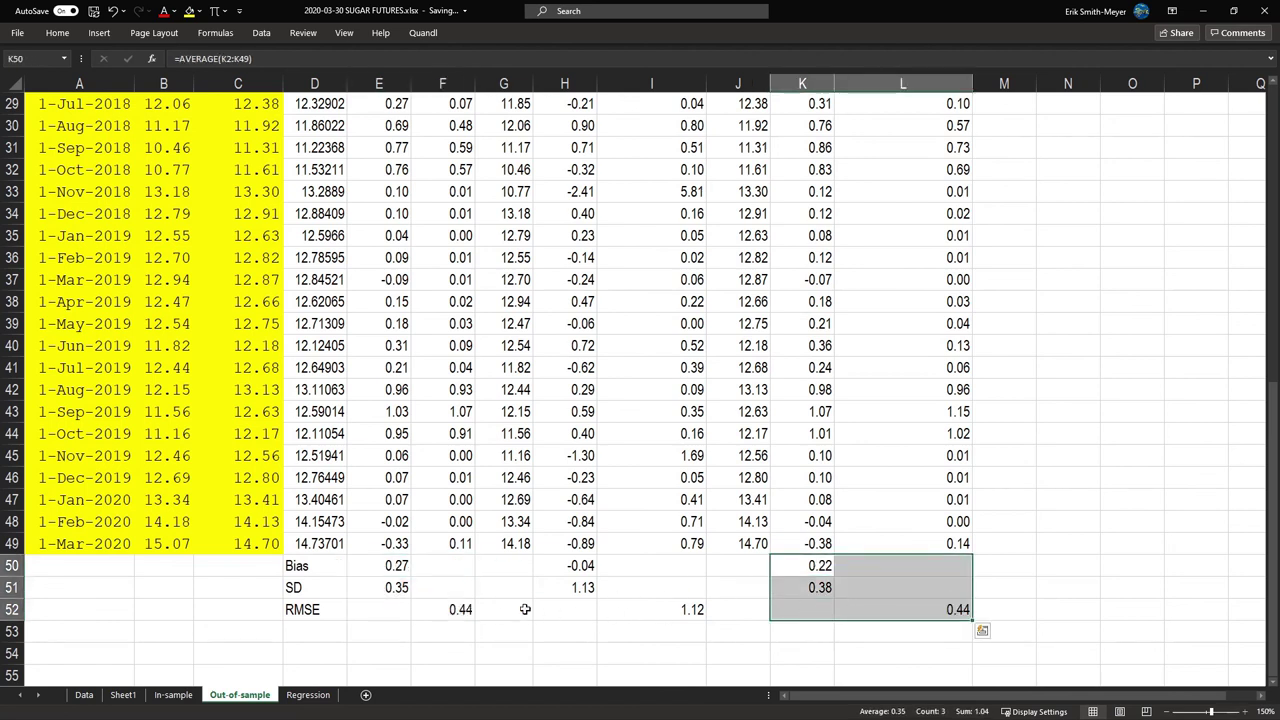
click(459, 609)
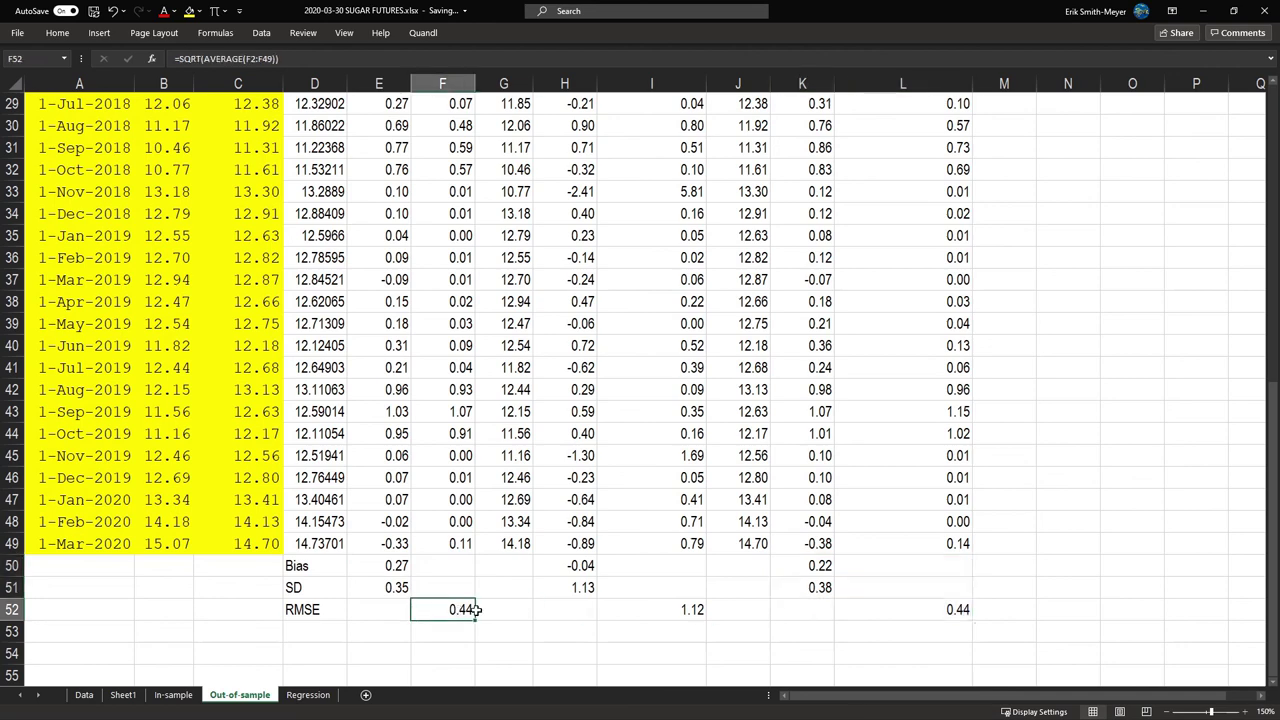
ctrl+click(913, 605)
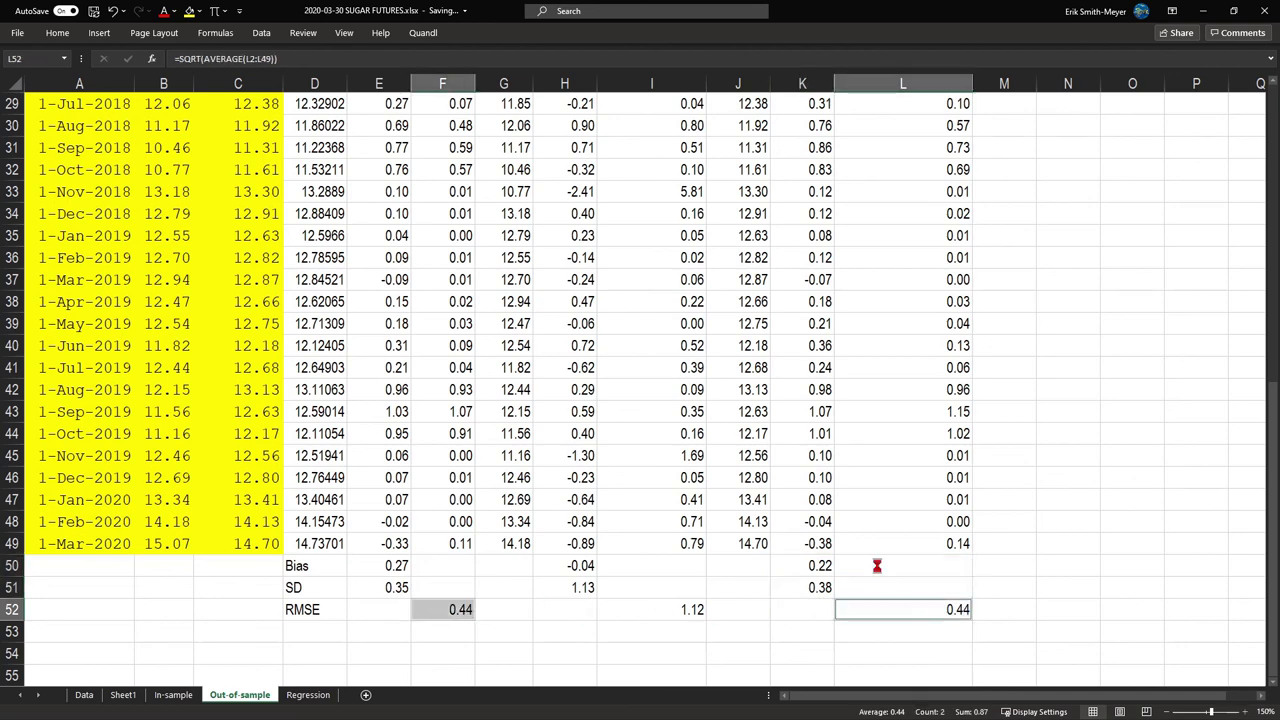
key(ctrl+1)
key(Up)
key(Up)
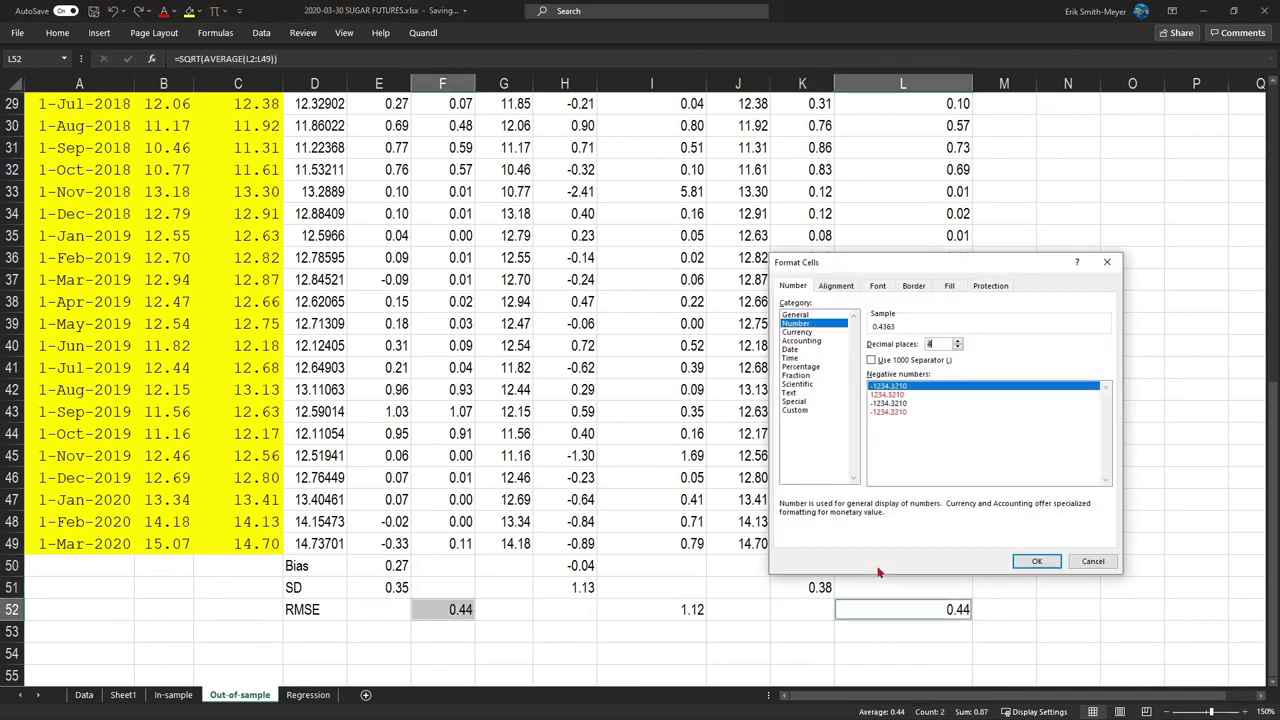
key(Return)
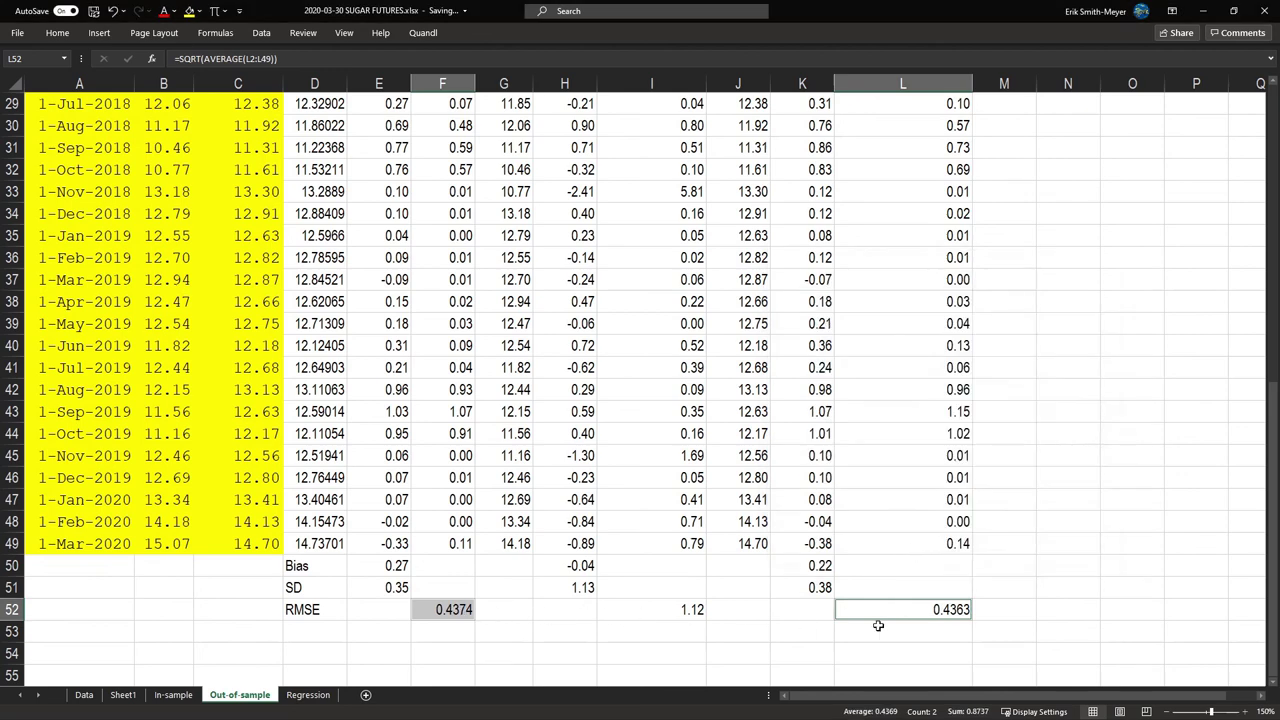
click(455, 611)
click(942, 611)
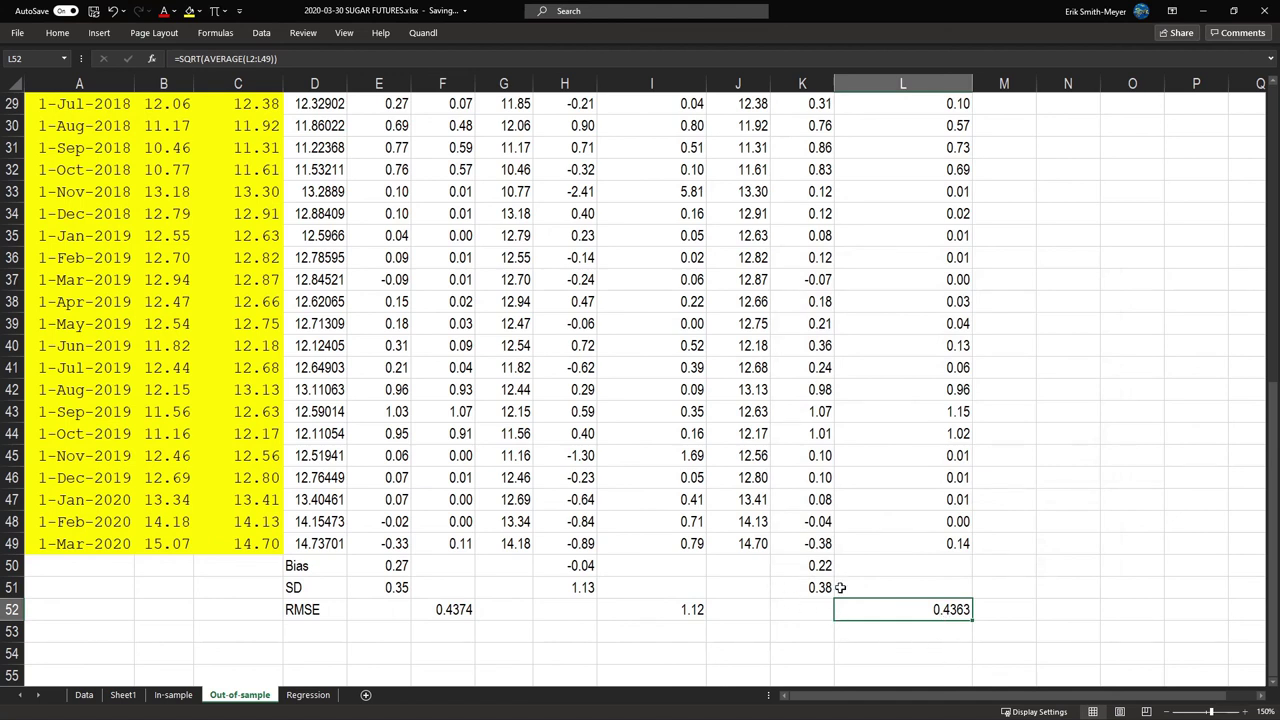
click(373, 567)
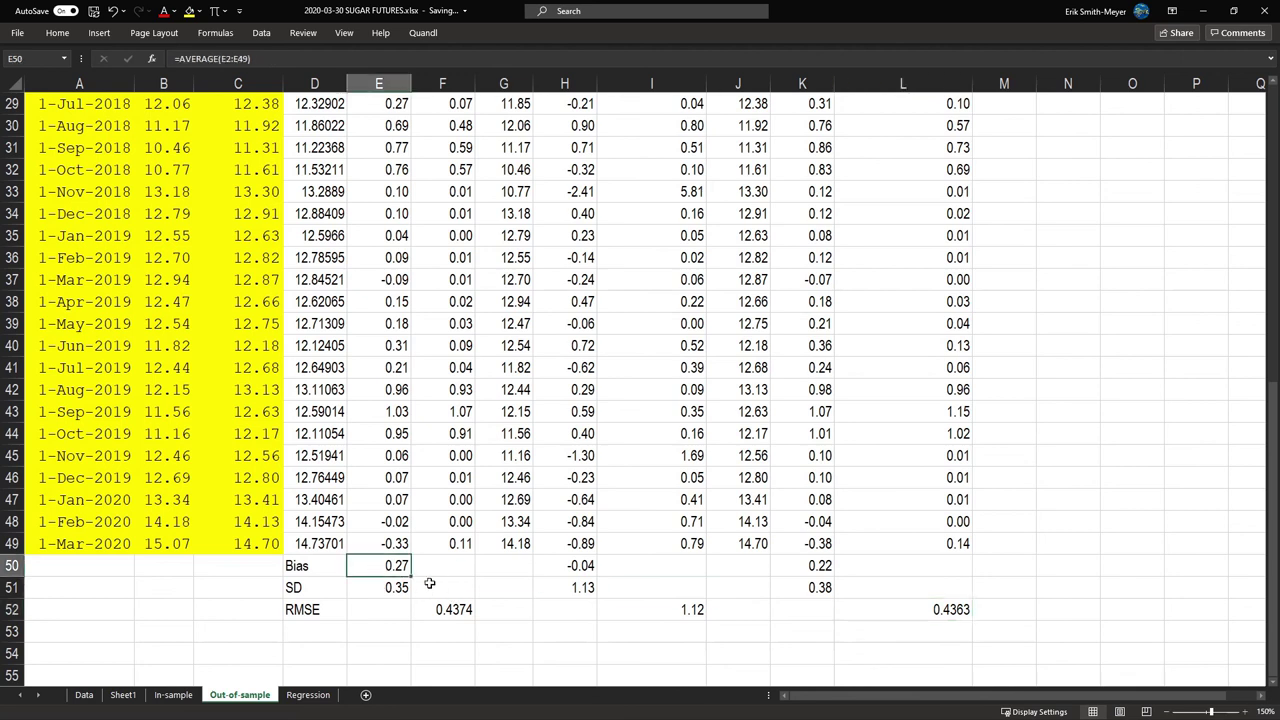
drag(429, 583, 508, 616)
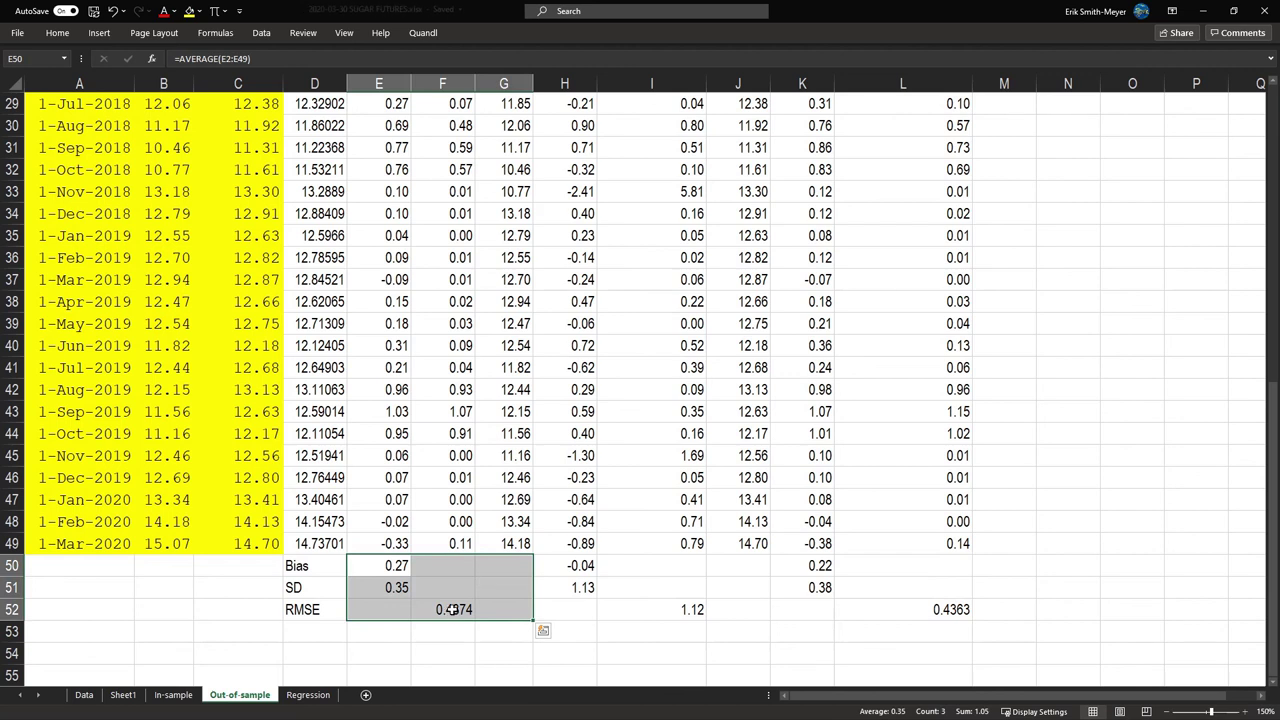
click(566, 610)
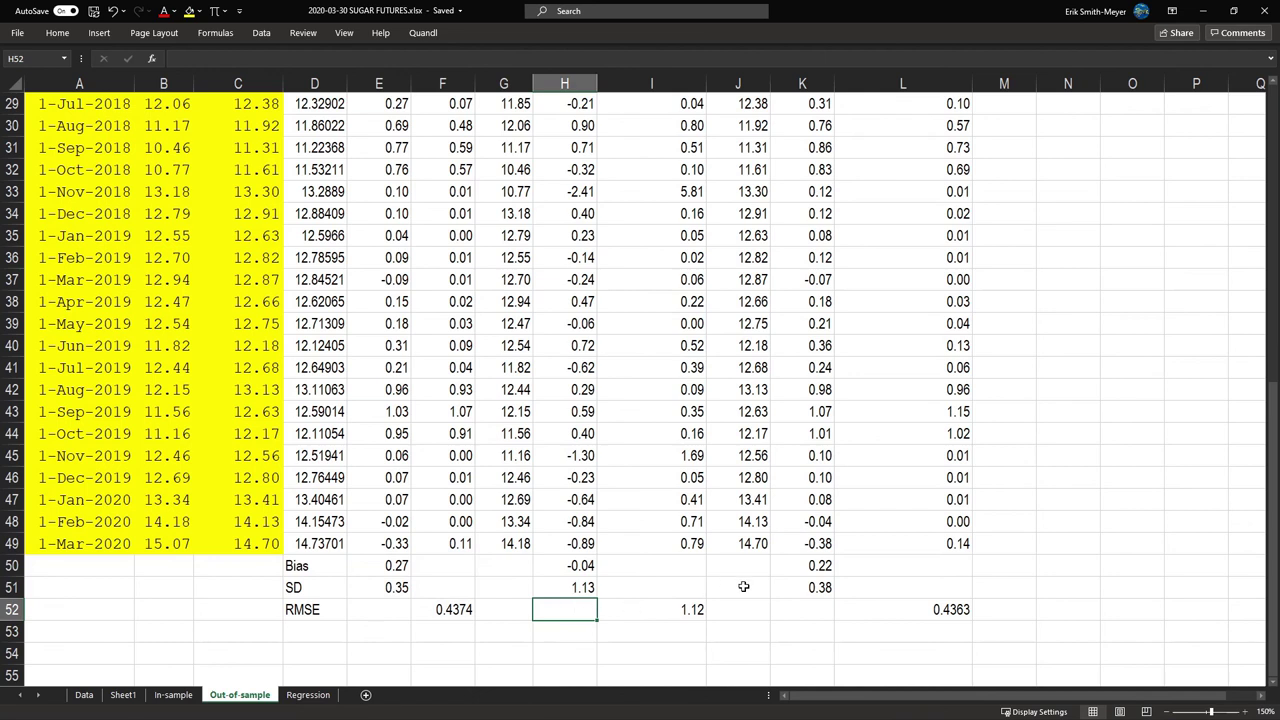
click(935, 608)
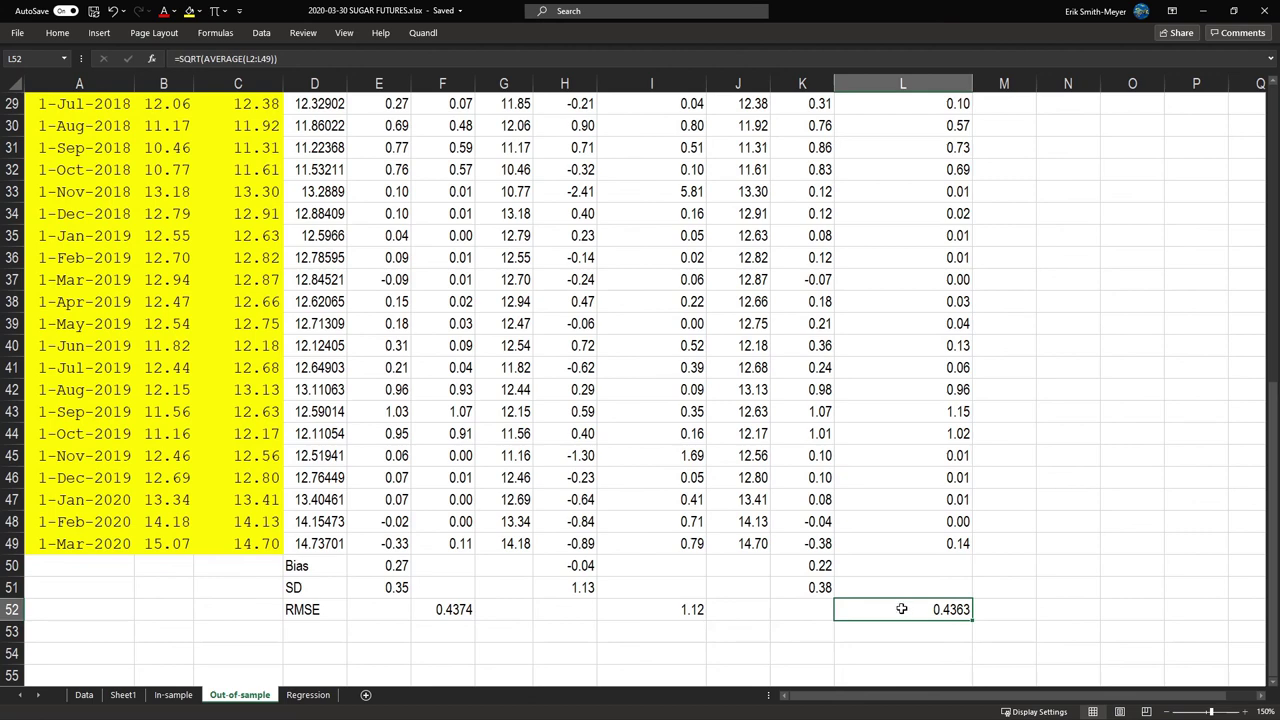
key(ctrl+Home)
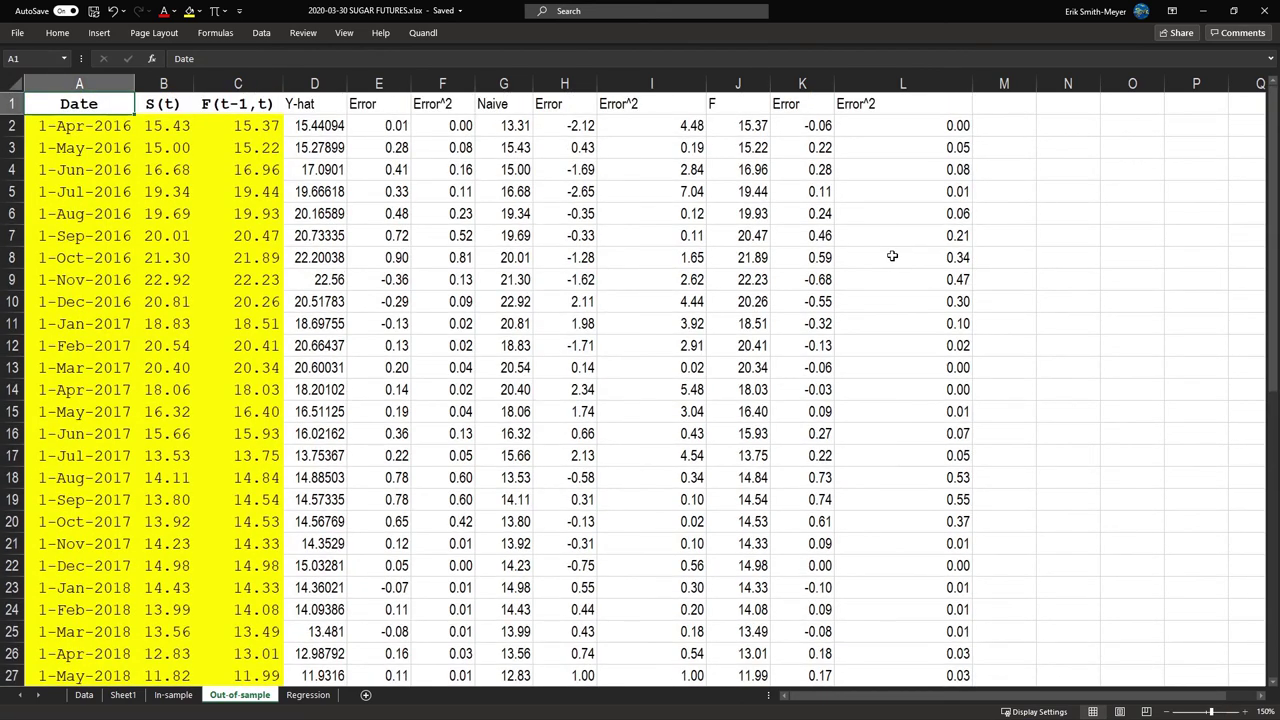